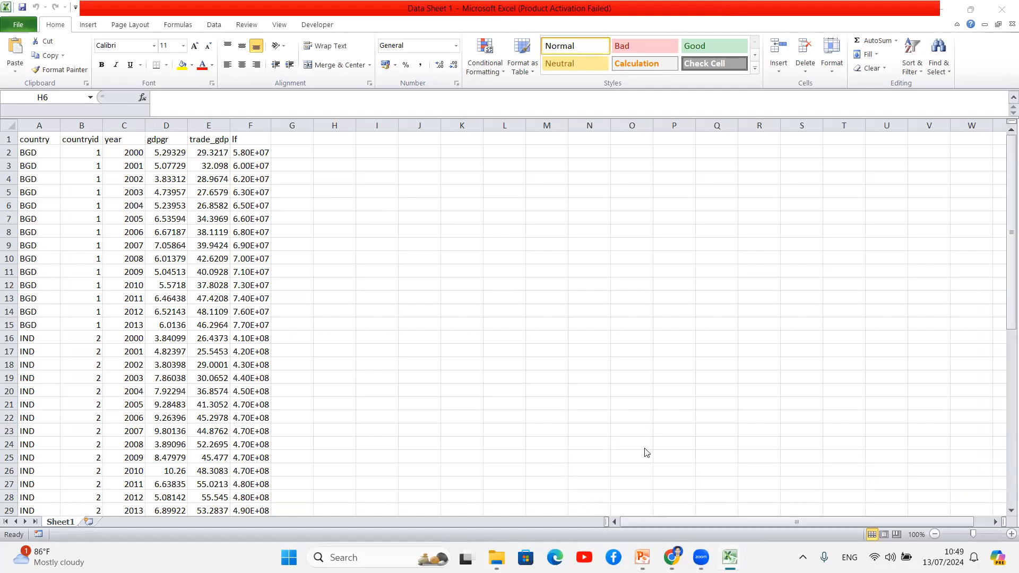
Examine the trade_gdp, lf and gdpgr columns and the country, countryid and year entries of the BGD rows.
{"action": "mouse_move", "coordinate": [729, 557]}
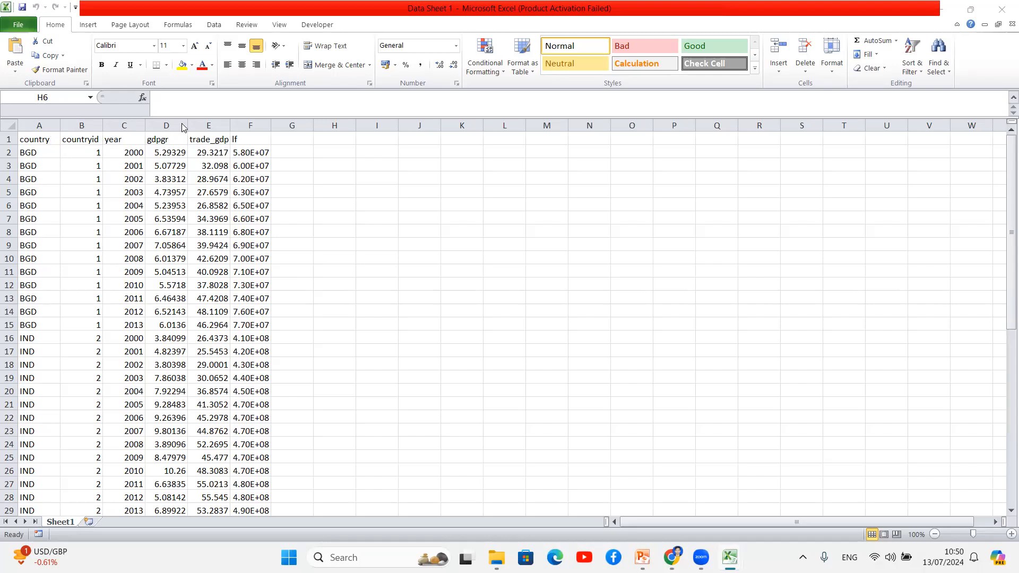
{"action": "left_click_drag", "start_coordinate": [200, 126], "coordinate": [243, 122]}
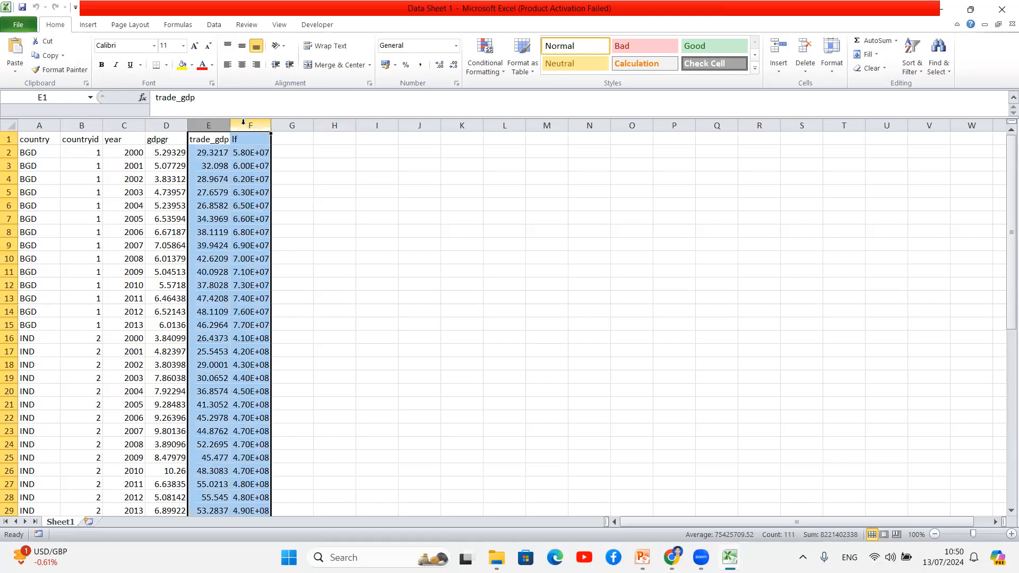
{"action": "left_click", "coordinate": [253, 140]}
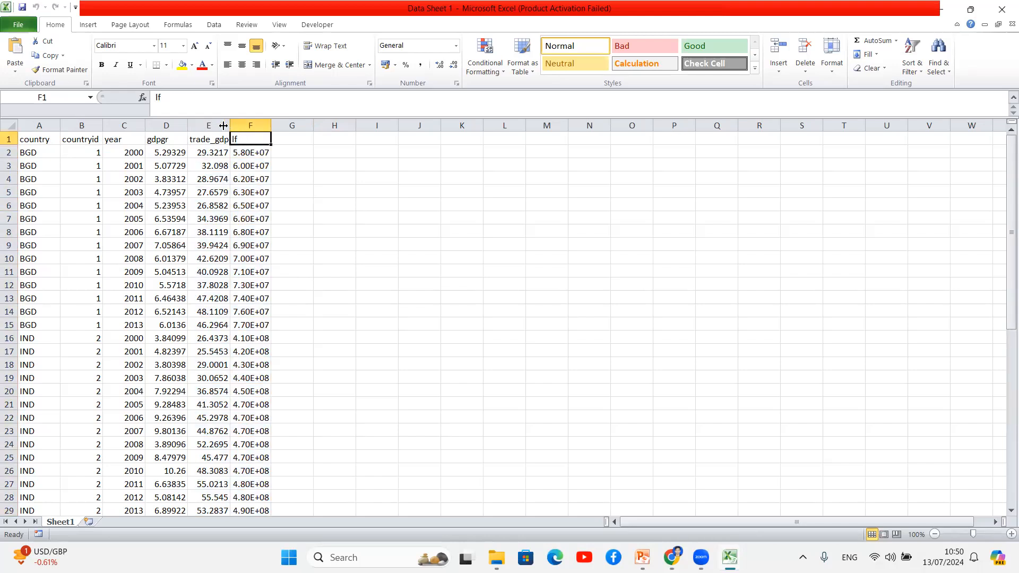
{"action": "left_click", "coordinate": [168, 122]}
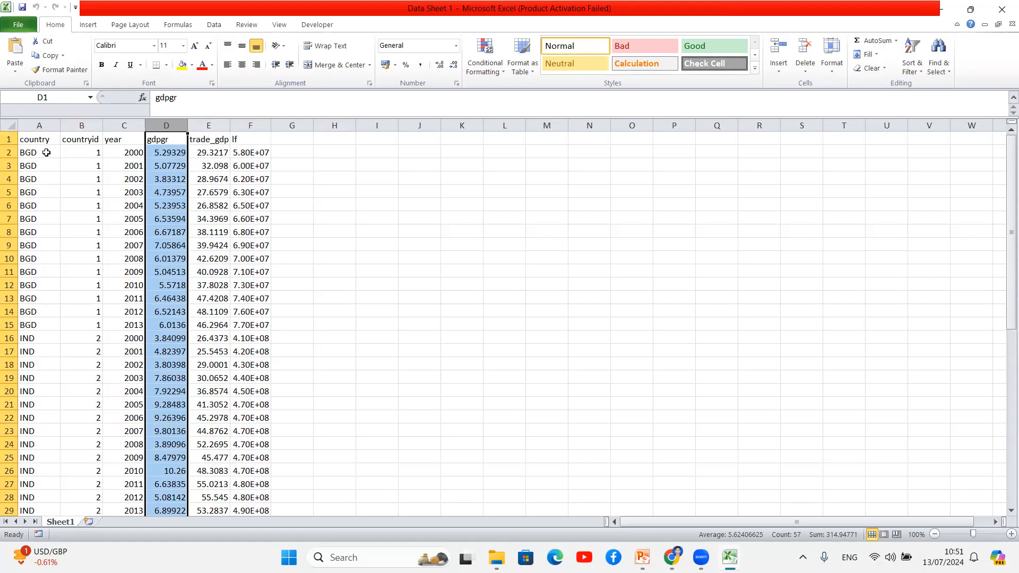
{"action": "left_click", "coordinate": [27, 127]}
{"action": "left_click", "coordinate": [35, 152]}
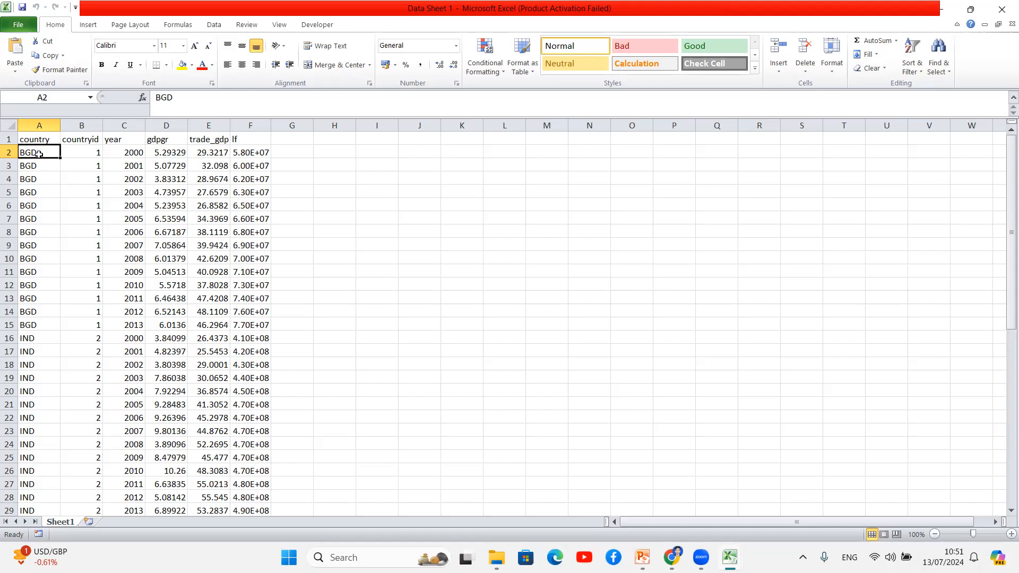
{"action": "left_click_drag", "start_coordinate": [39, 154], "coordinate": [44, 317]}
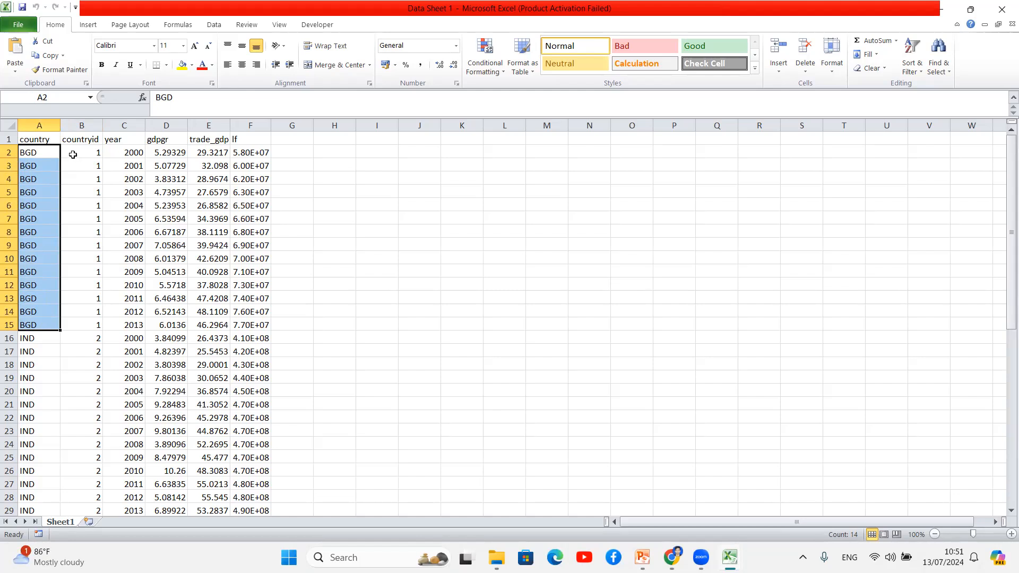
{"action": "left_click", "coordinate": [72, 125]}
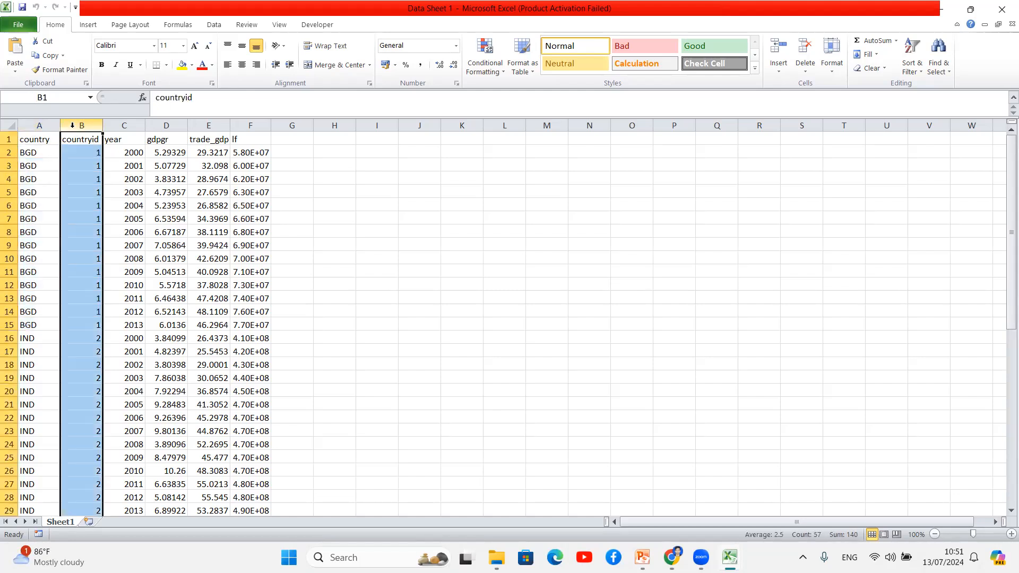
{"action": "left_click", "coordinate": [123, 125]}
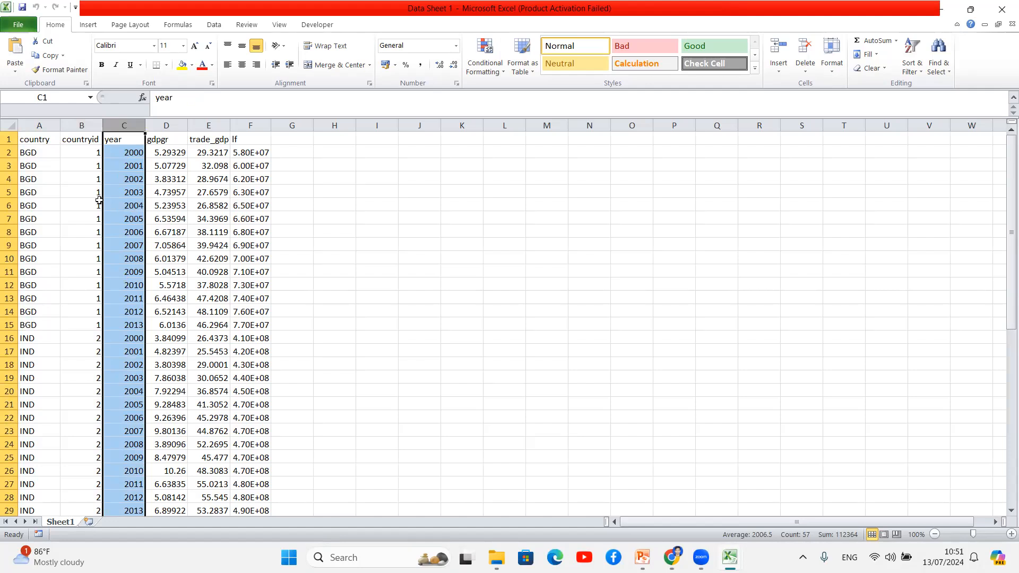
{"action": "left_click", "coordinate": [134, 152]}
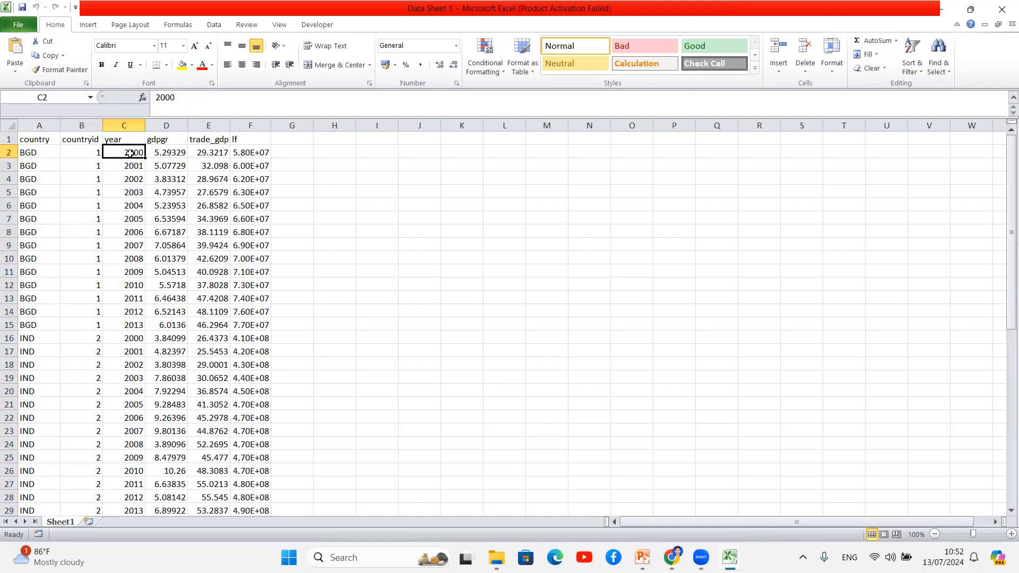
{"action": "left_click_drag", "start_coordinate": [129, 153], "coordinate": [129, 329]}
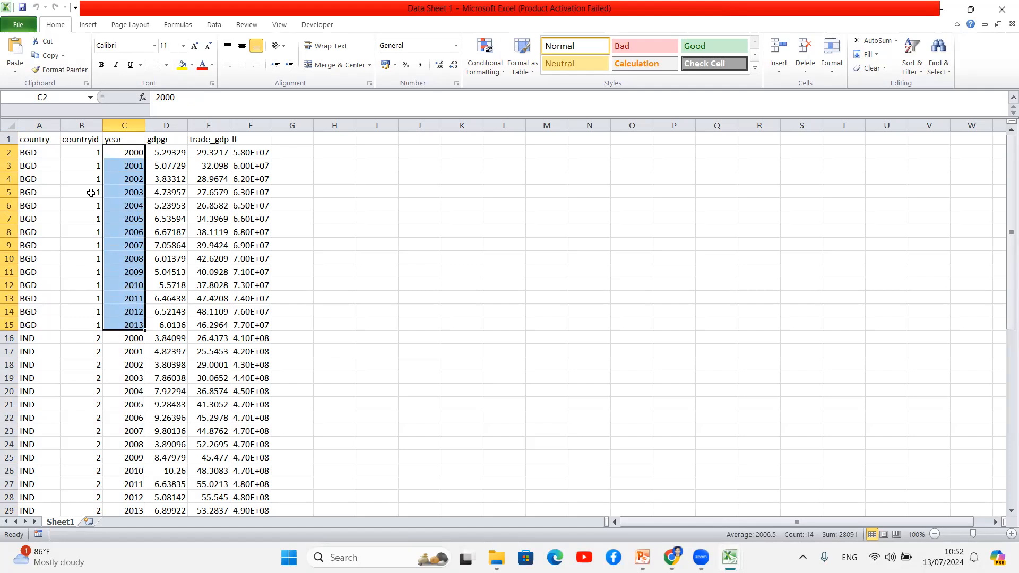
Examine the country, countryid and year entries of the IND rows and review the remaining PAK and LKA rows.
{"action": "scroll", "coordinate": [110, 209], "scroll_direction": "down", "scroll_amount": 2}
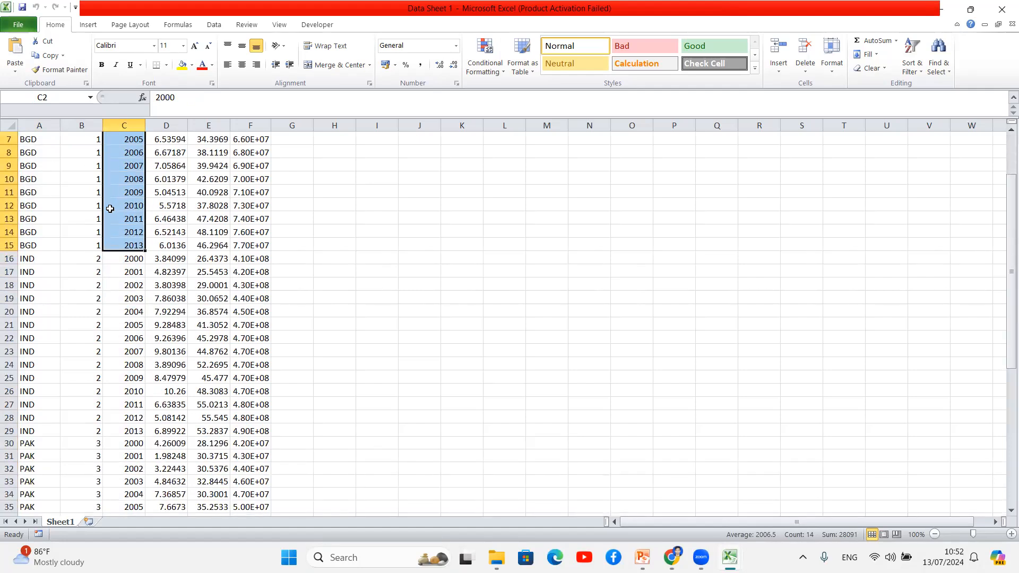
{"action": "scroll", "coordinate": [110, 209], "scroll_direction": "down", "scroll_amount": 1}
{"action": "left_click_drag", "start_coordinate": [37, 219], "coordinate": [37, 396]}
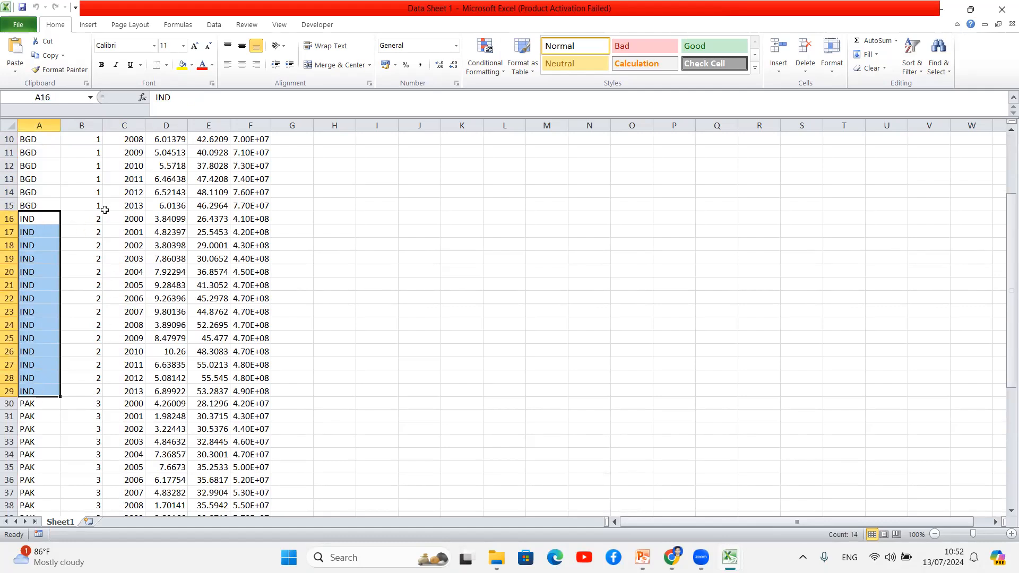
{"action": "left_click_drag", "start_coordinate": [92, 219], "coordinate": [92, 391]}
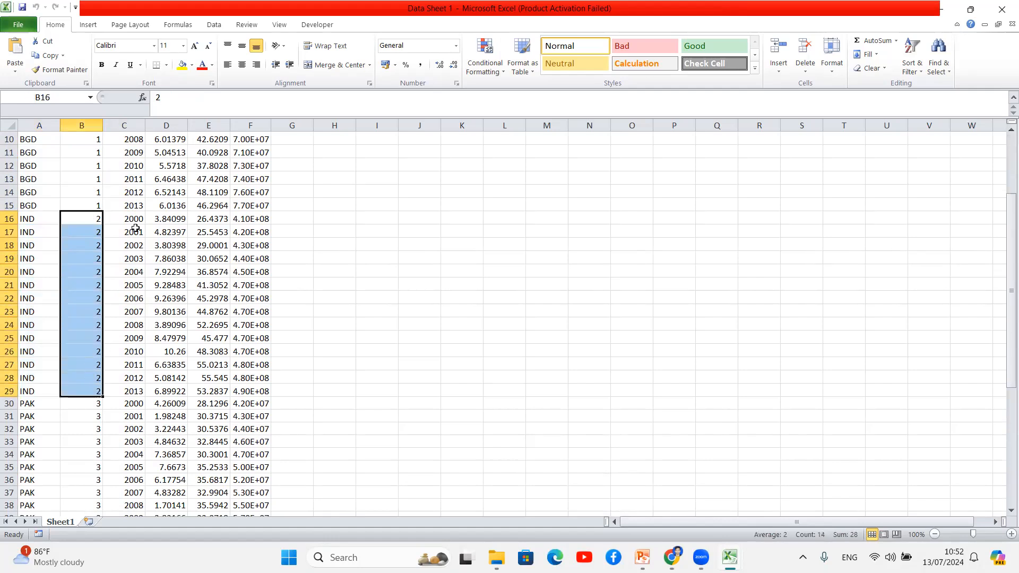
{"action": "left_click_drag", "start_coordinate": [130, 219], "coordinate": [133, 395]}
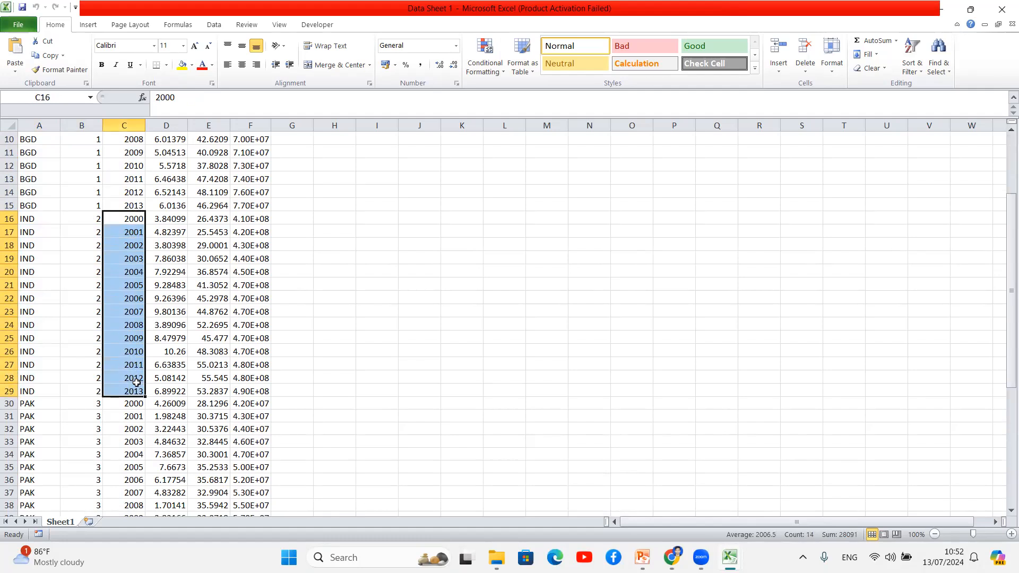
{"action": "scroll", "coordinate": [143, 374], "scroll_direction": "up", "scroll_amount": 3}
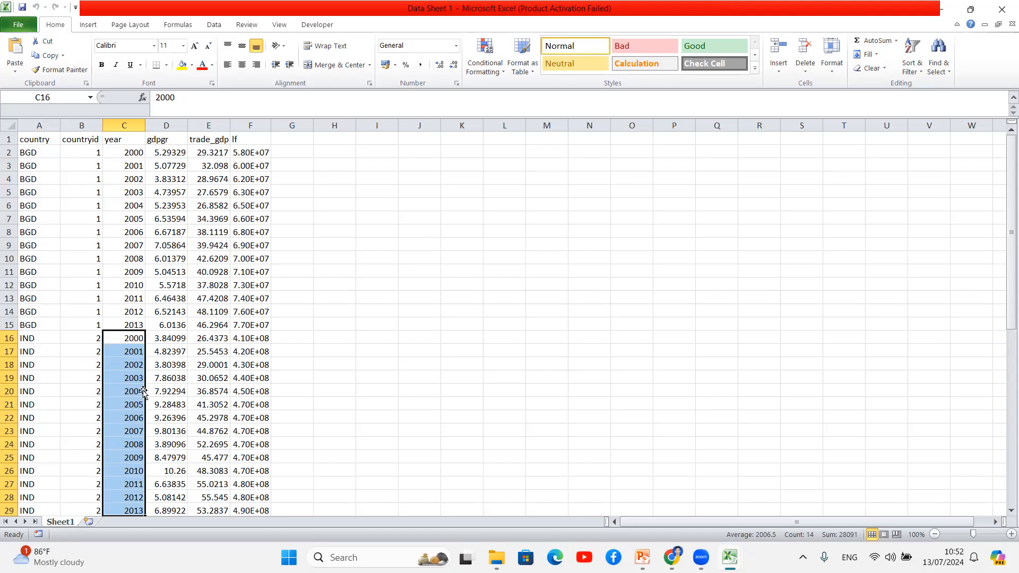
{"action": "scroll", "coordinate": [139, 267], "scroll_direction": "down", "scroll_amount": 3}
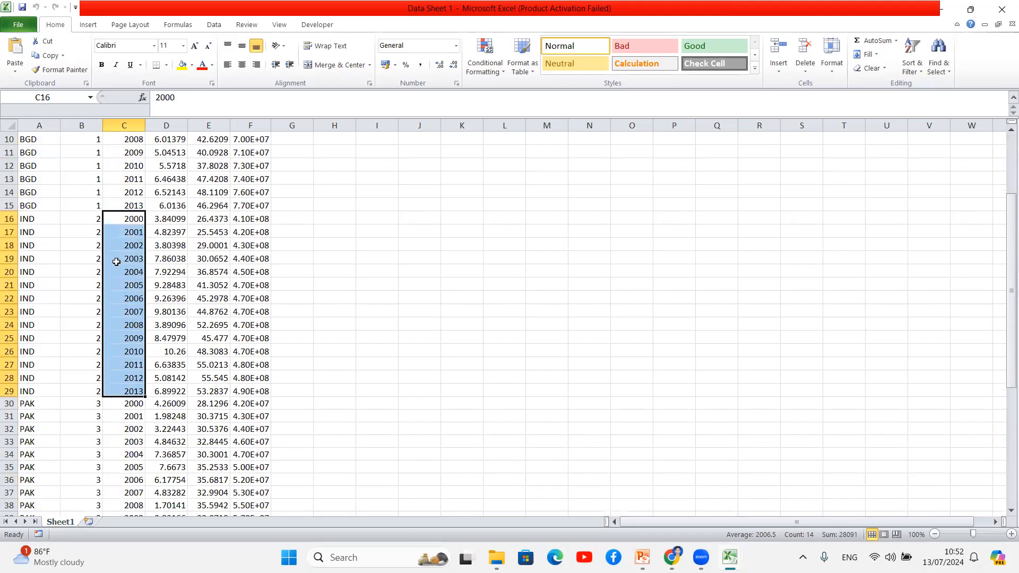
{"action": "scroll", "coordinate": [118, 260], "scroll_direction": "down", "scroll_amount": 5}
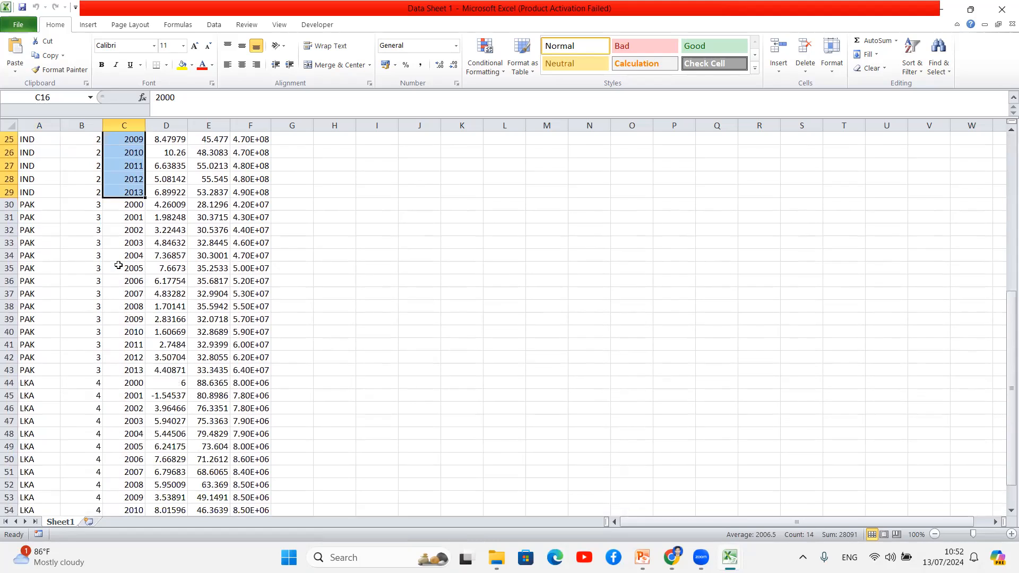
{"action": "scroll", "coordinate": [118, 260], "scroll_direction": "down", "scroll_amount": 1}
{"action": "scroll", "coordinate": [119, 228], "scroll_direction": "down", "scroll_amount": 2}
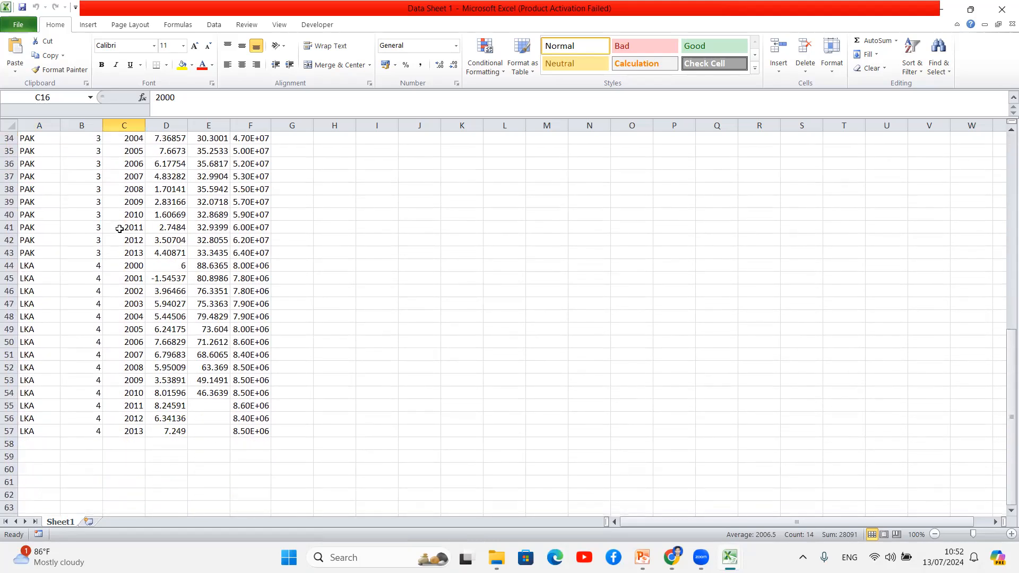
Fill the blank trade_gdp cells E55 to E57 for LKA 2011 to 2013 with 45, 44 and 42.
{"action": "left_click_drag", "start_coordinate": [220, 404], "coordinate": [212, 425]}
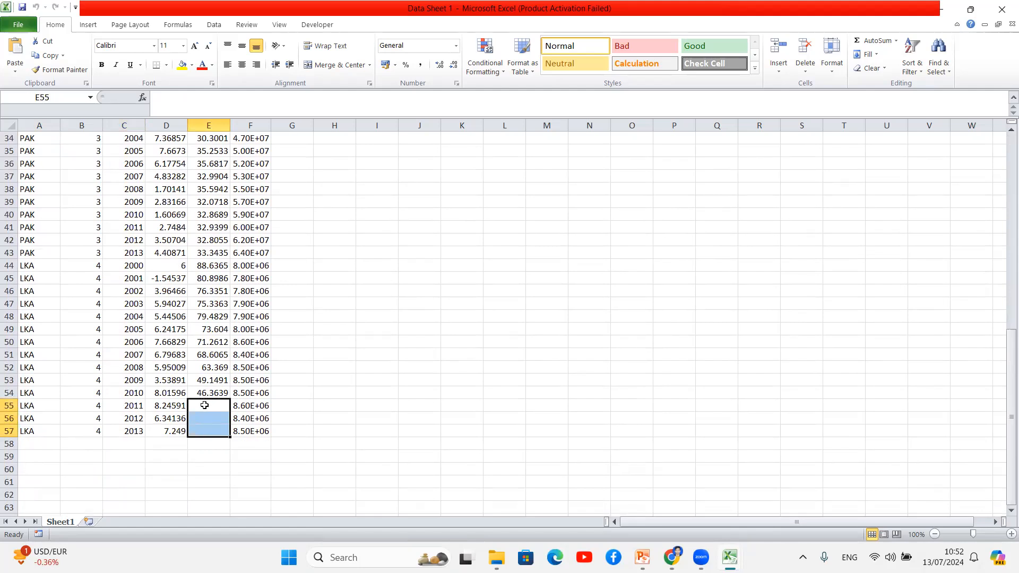
{"action": "left_click", "coordinate": [204, 404]}
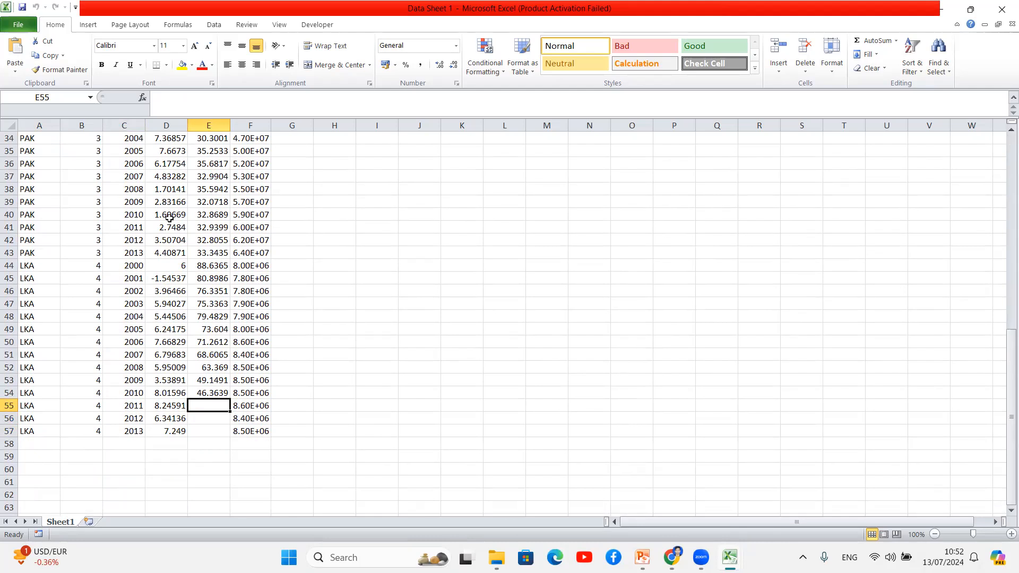
{"action": "scroll", "coordinate": [168, 218], "scroll_direction": "up", "scroll_amount": 11}
{"action": "scroll", "coordinate": [168, 219], "scroll_direction": "down", "scroll_amount": 15}
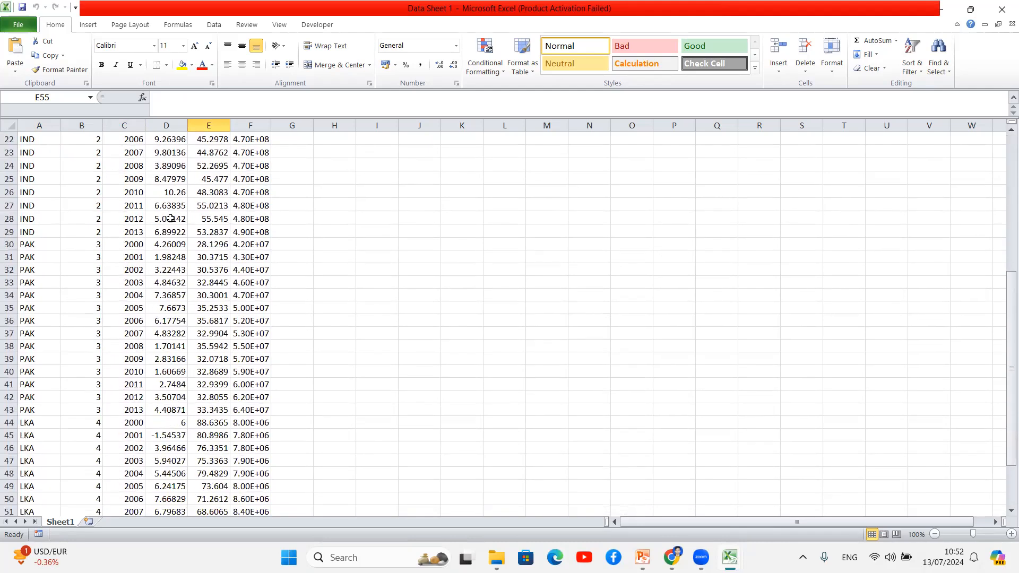
{"action": "scroll", "coordinate": [205, 249], "scroll_direction": "up", "scroll_amount": 3}
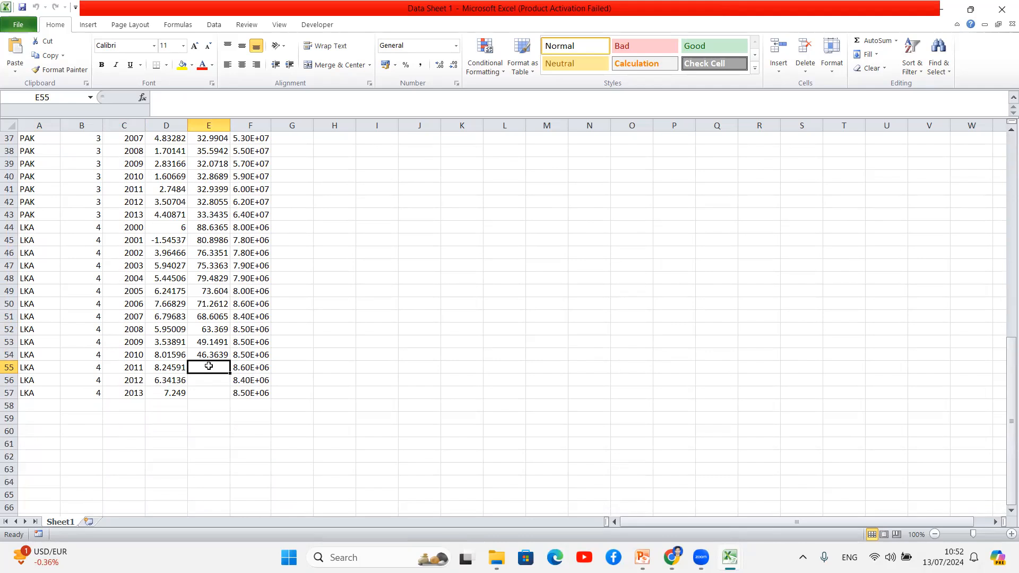
{"action": "type", "text": "45"}
{"action": "key", "text": "Return"}
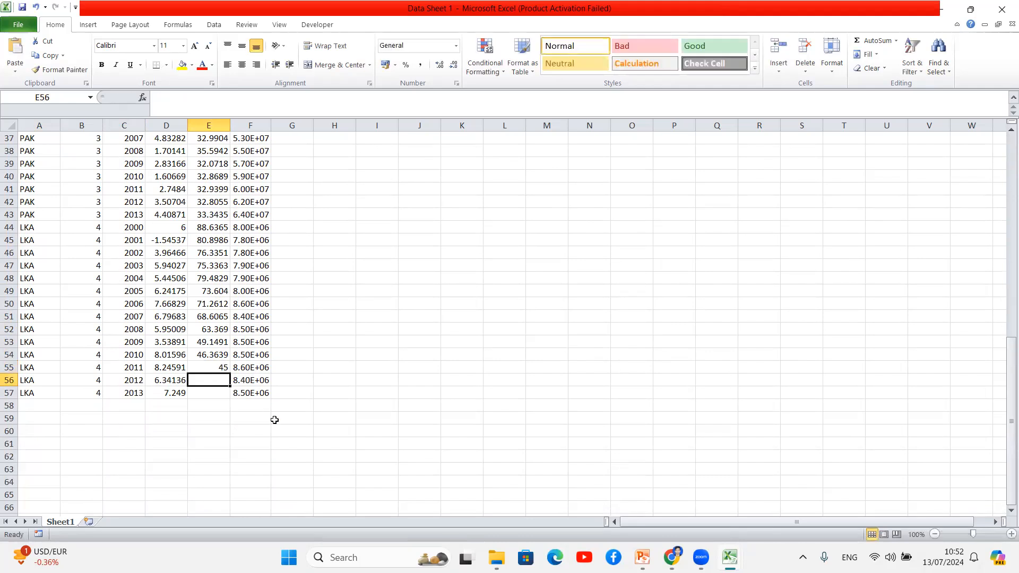
{"action": "type", "text": "44"}
{"action": "key", "text": "Return"}
{"action": "type", "text": "42"}
{"action": "key", "text": "Return"}
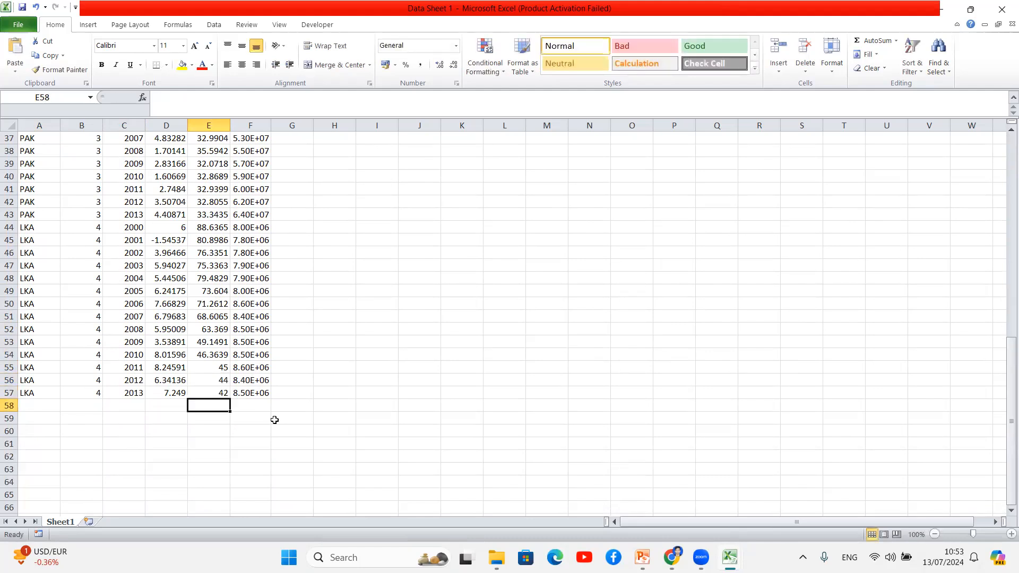
Save the workbook with the completed trade_gdp column.
{"action": "scroll", "coordinate": [293, 318], "scroll_direction": "up", "scroll_amount": 9}
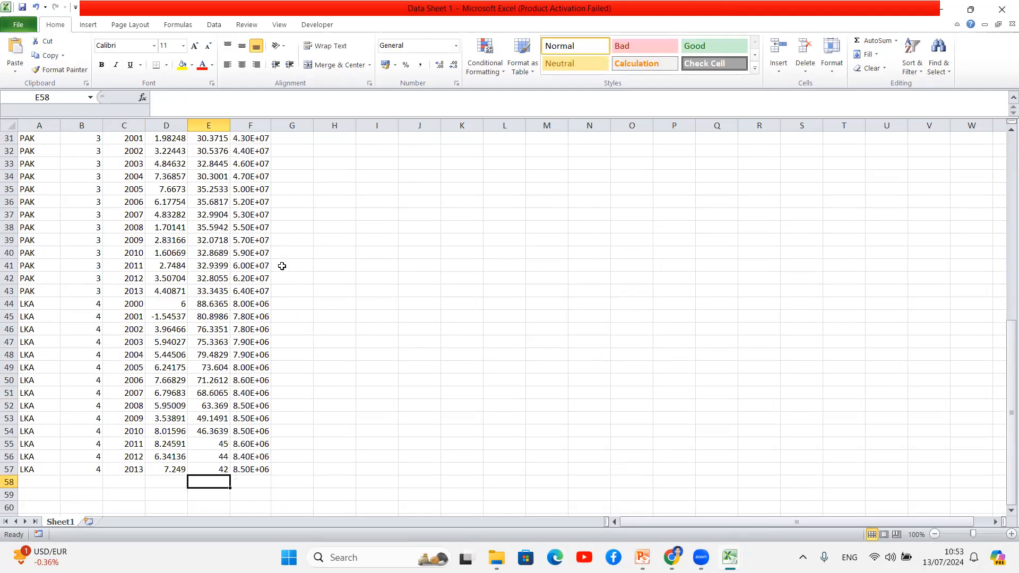
{"action": "scroll", "coordinate": [255, 234], "scroll_direction": "up", "scroll_amount": 3}
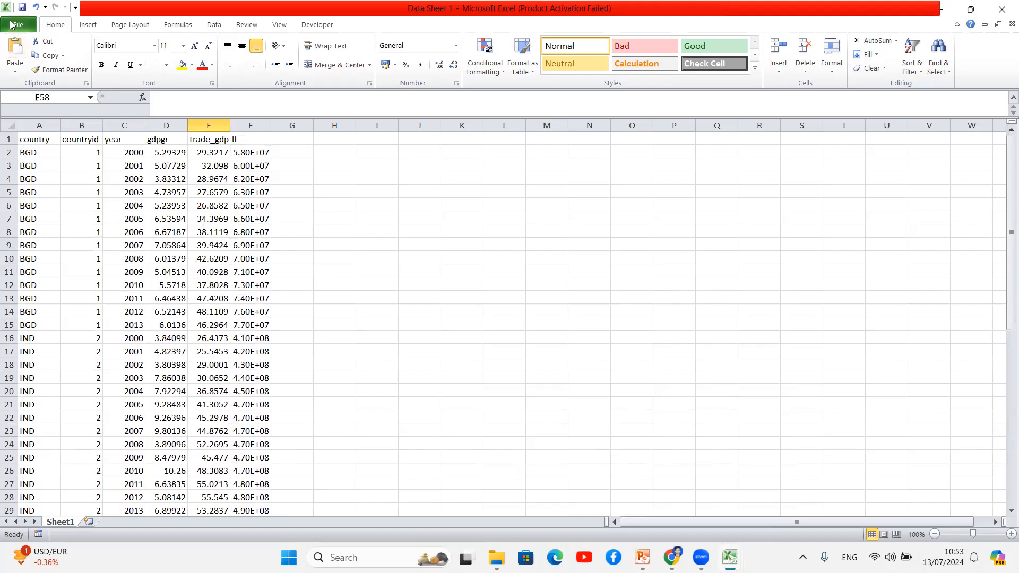
{"action": "left_click", "coordinate": [23, 7]}
Find and launch EViews9_x64, closing its startup screen and the license update prompt without updating.
{"action": "left_click", "coordinate": [351, 549]}
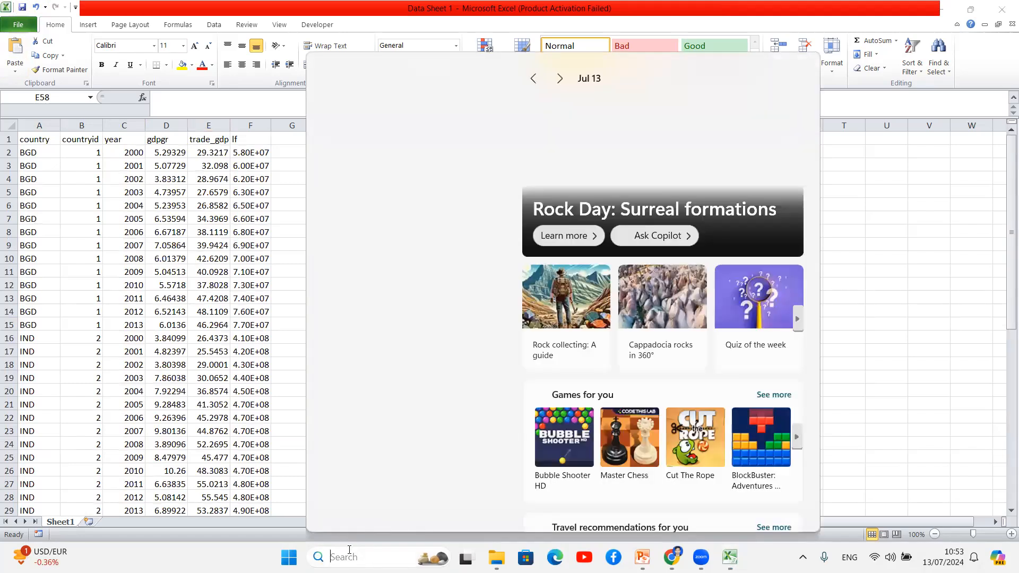
{"action": "type", "text": "eviews9_x64"}
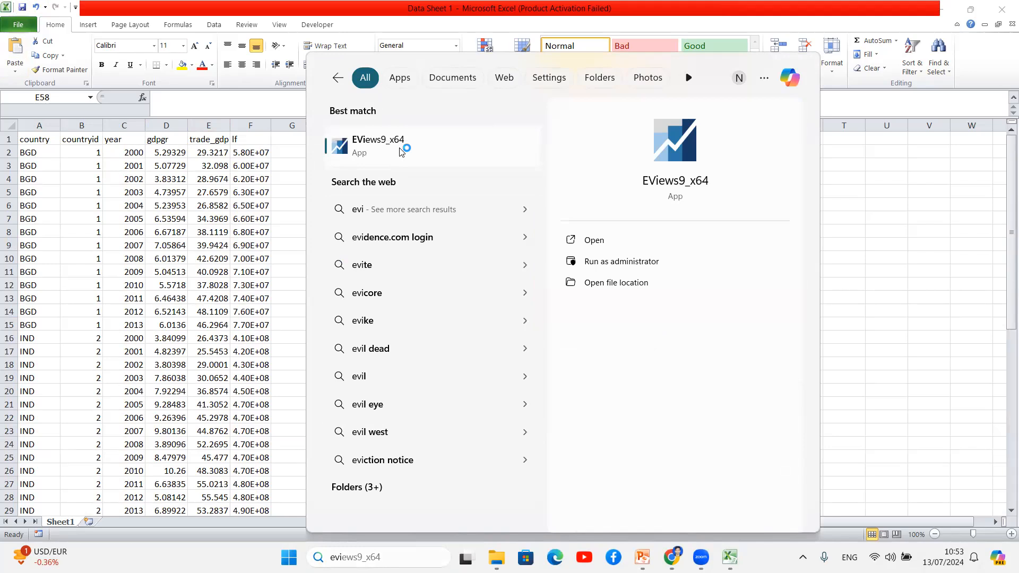
{"action": "left_click", "coordinate": [400, 152]}
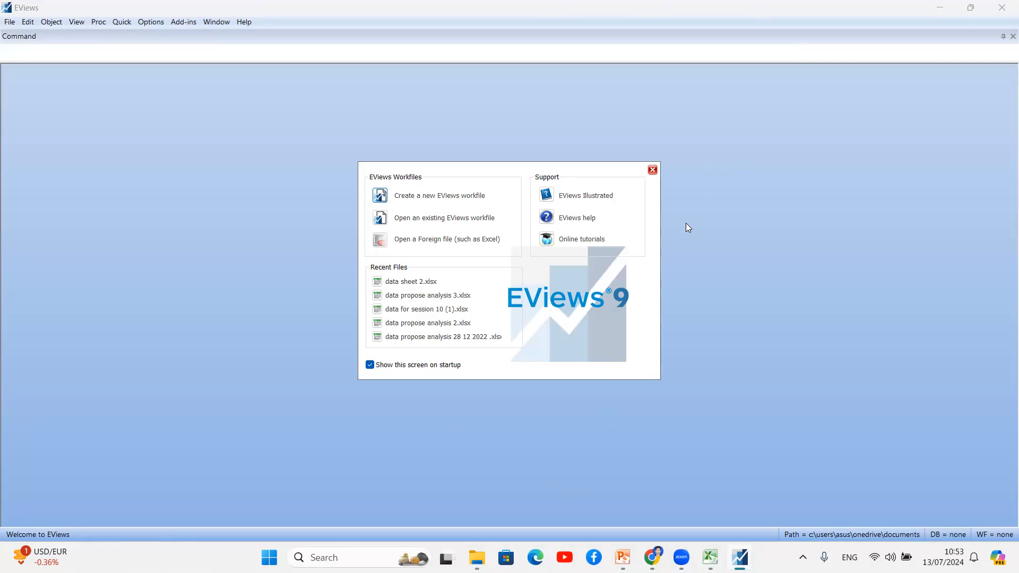
{"action": "left_click", "coordinate": [652, 170]}
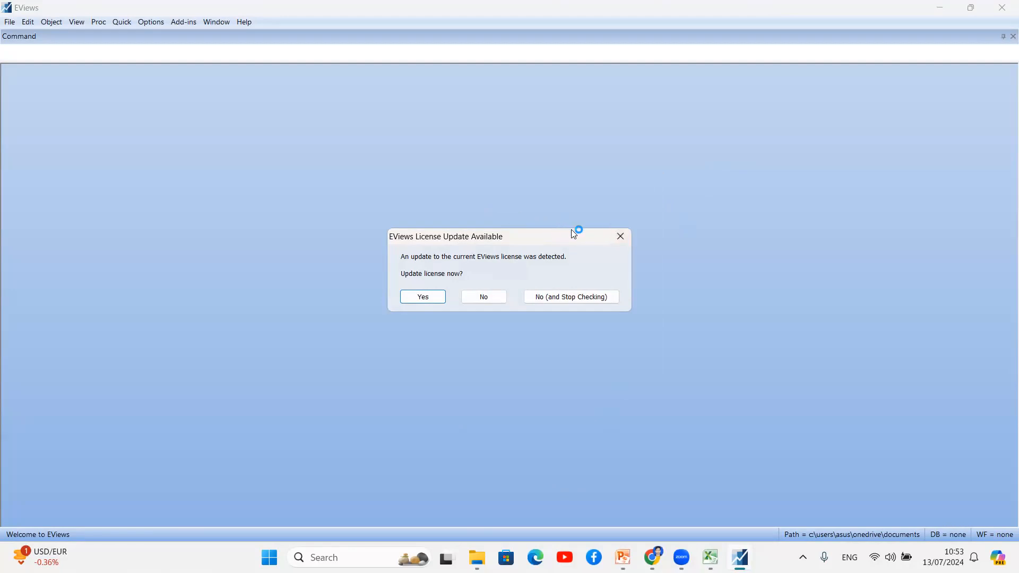
{"action": "left_click", "coordinate": [619, 237]}
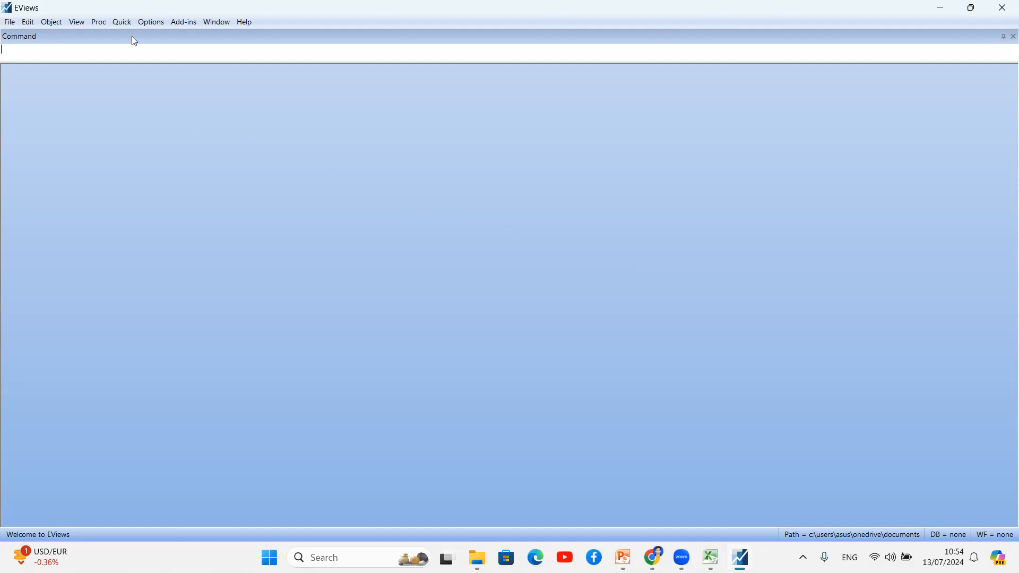
Start importing the Data Sheet 1 workbook from the Eviews folder on the Desktop.
{"action": "left_click", "coordinate": [10, 23]}
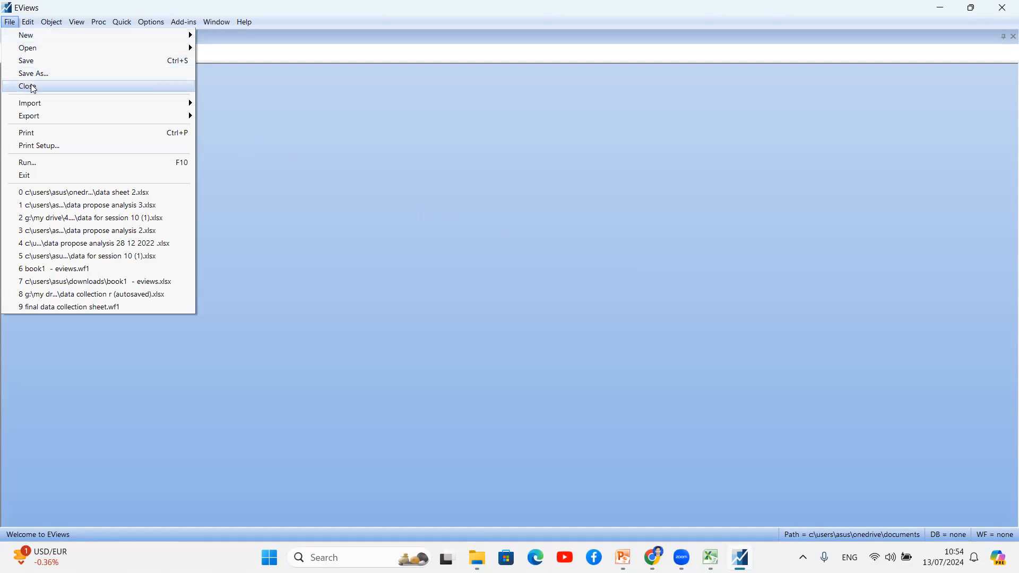
{"action": "mouse_move", "coordinate": [41, 111]}
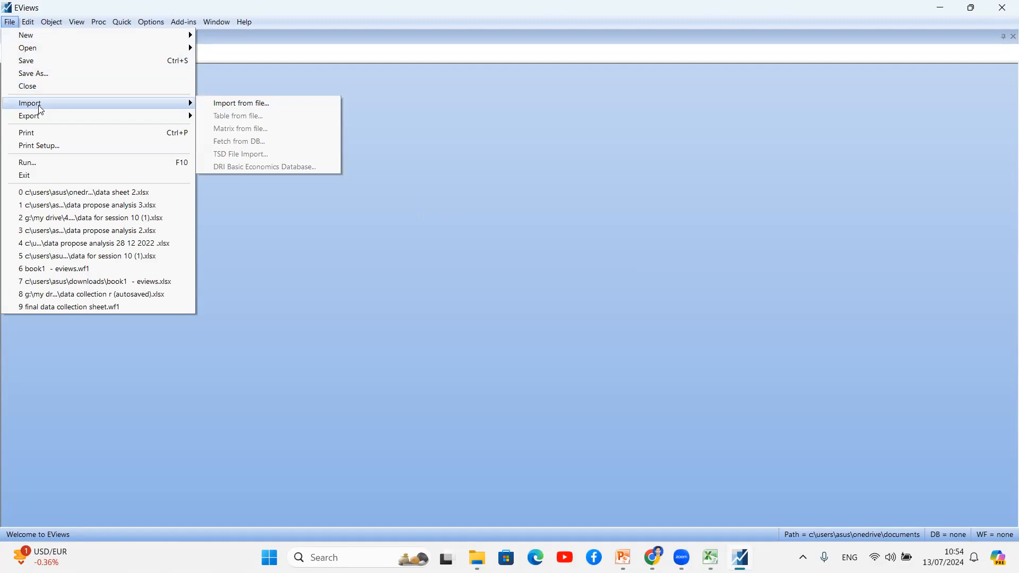
{"action": "left_click", "coordinate": [217, 103]}
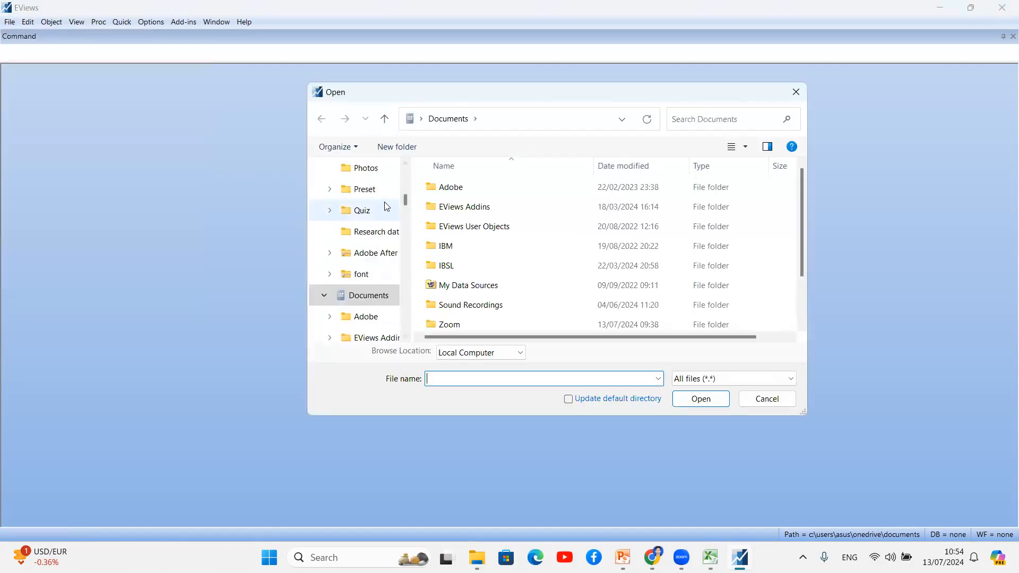
{"action": "scroll", "coordinate": [374, 205], "scroll_direction": "up", "scroll_amount": 5}
{"action": "scroll", "coordinate": [373, 204], "scroll_direction": "up", "scroll_amount": 1}
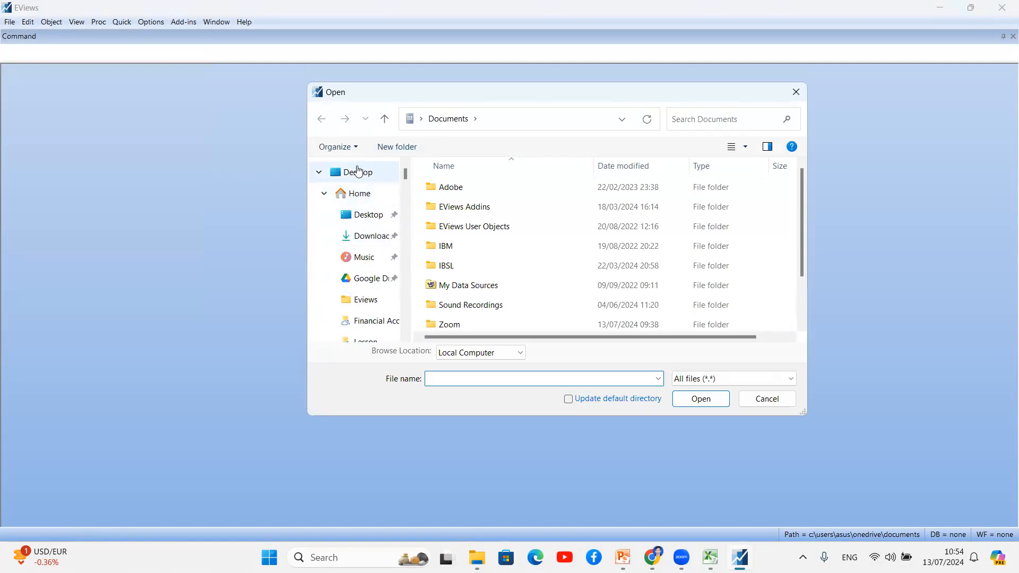
{"action": "left_click", "coordinate": [358, 171]}
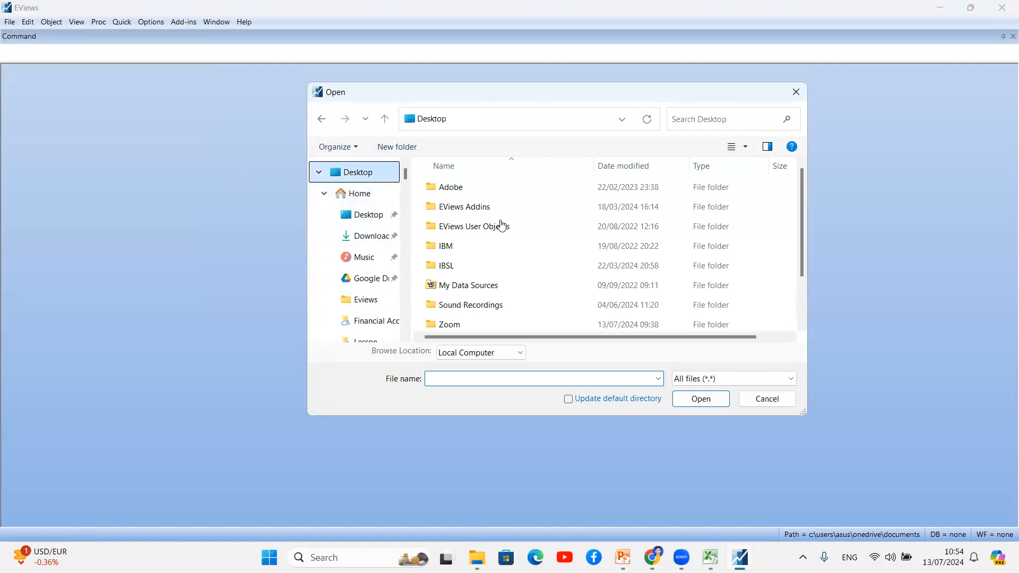
{"action": "scroll", "coordinate": [499, 226], "scroll_direction": "down", "scroll_amount": 10}
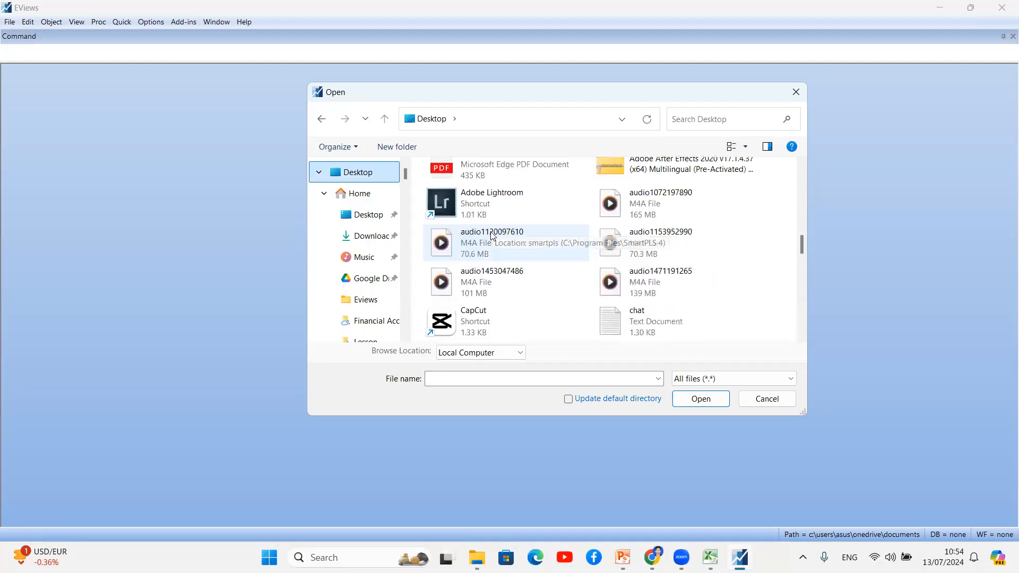
{"action": "scroll", "coordinate": [488, 226], "scroll_direction": "up", "scroll_amount": 5}
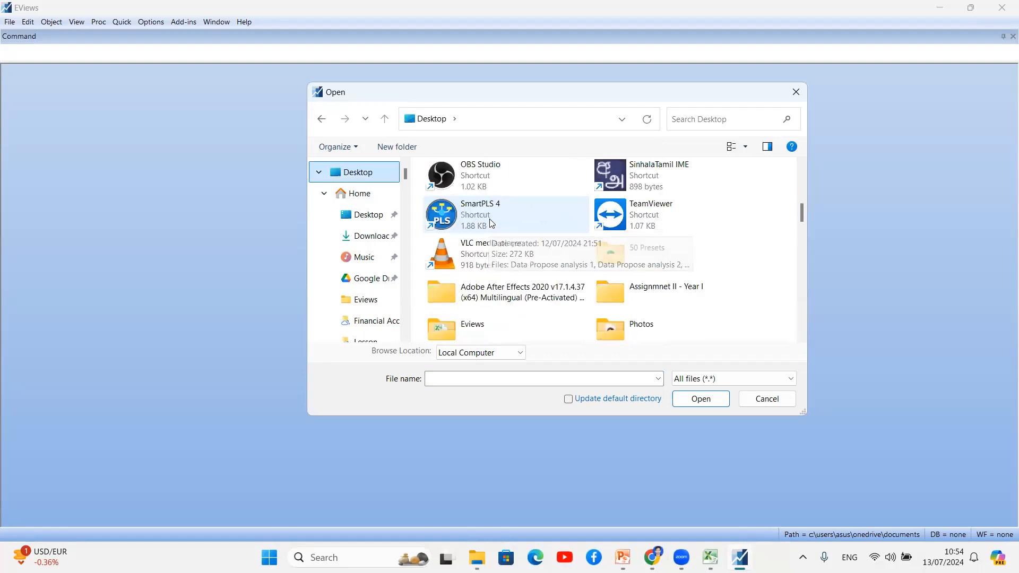
{"action": "left_click", "coordinate": [482, 329]}
{"action": "double_click", "coordinate": [481, 327]}
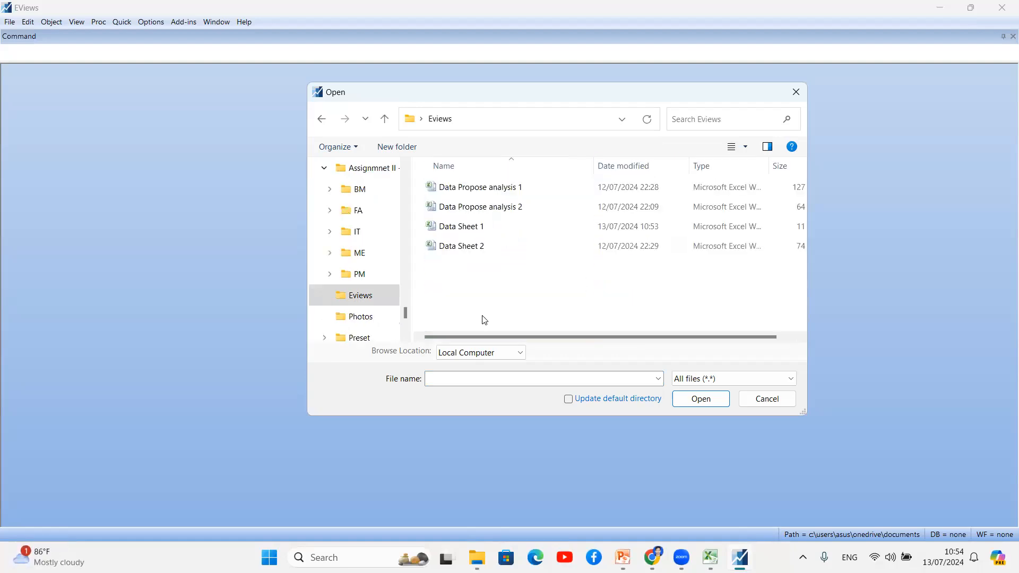
{"action": "double_click", "coordinate": [464, 229]}
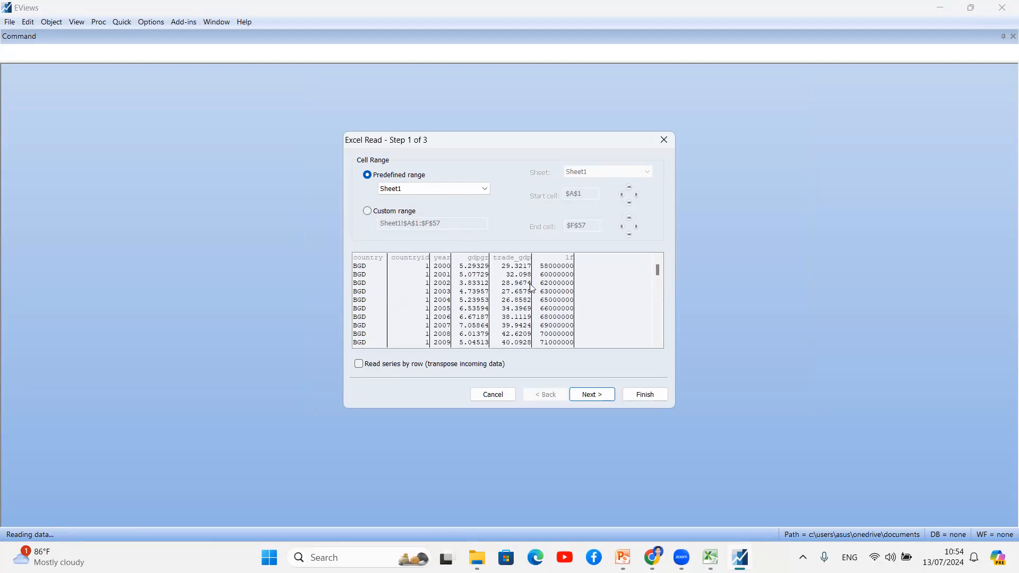
Import Sheet1 as a Dated Panel with country as cross-section ID and year as date series, without linking to the external source.
{"action": "left_click", "coordinate": [603, 401]}
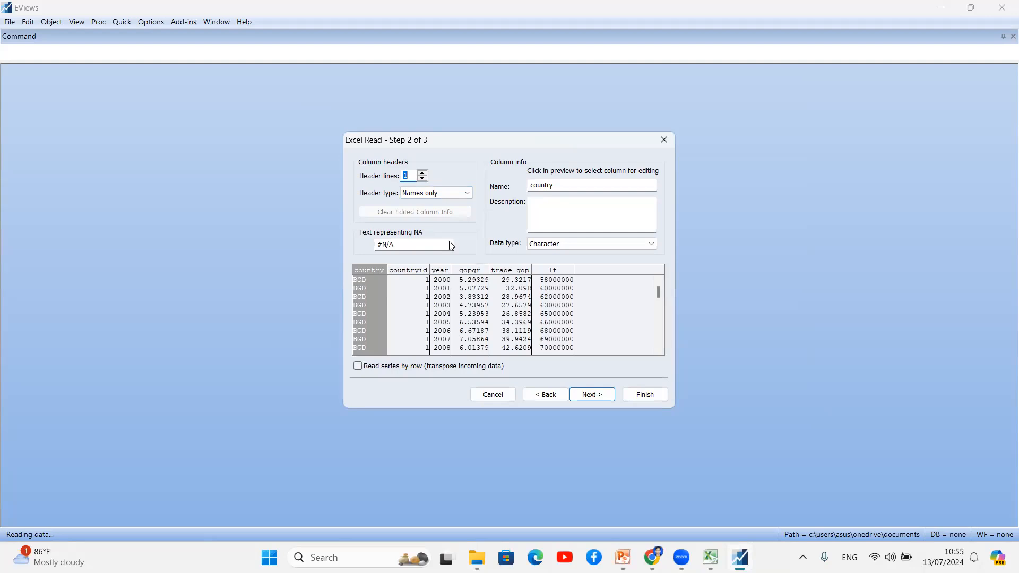
{"action": "left_click", "coordinate": [593, 397]}
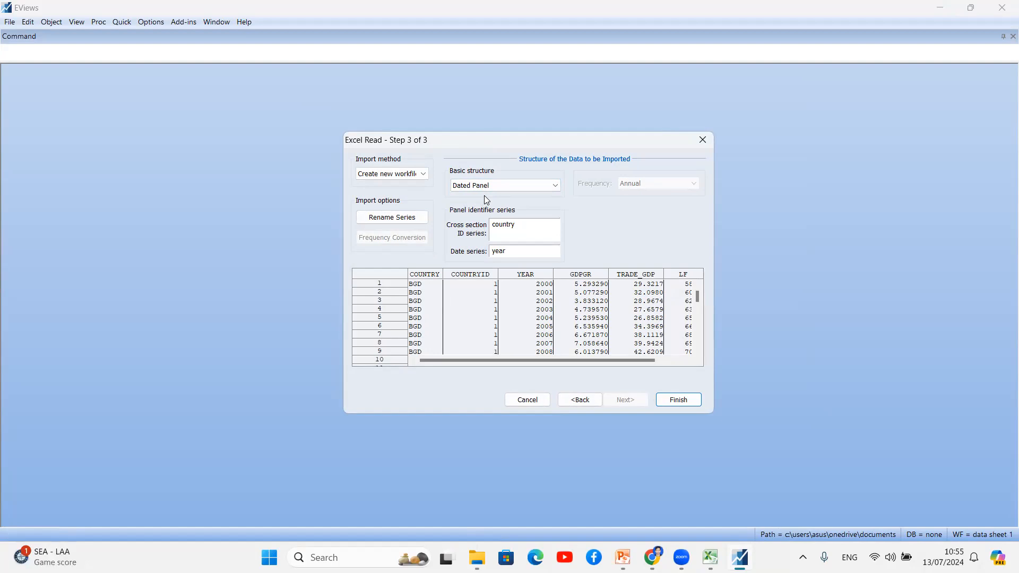
{"action": "left_click", "coordinate": [510, 186]}
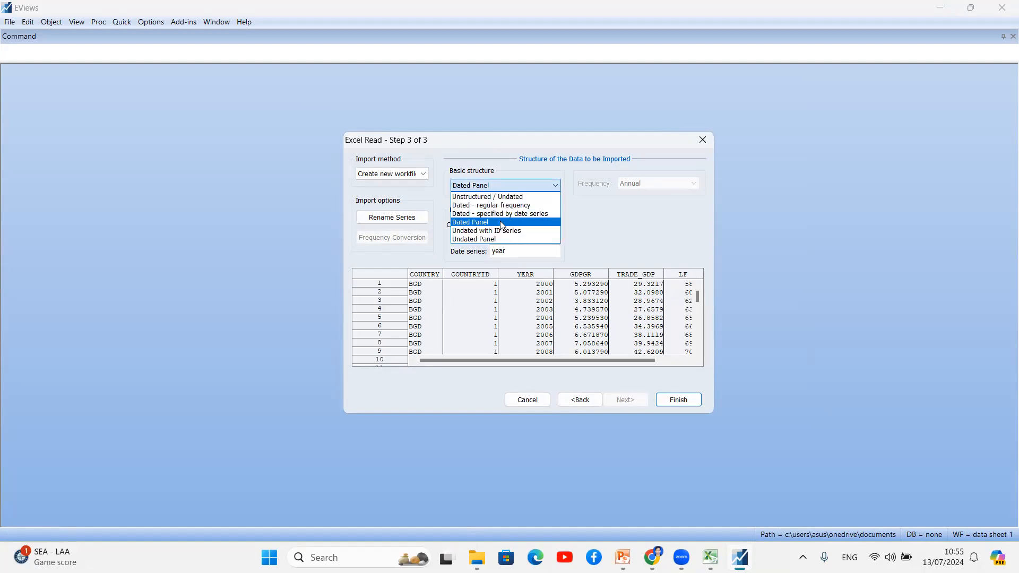
{"action": "left_click", "coordinate": [464, 145]}
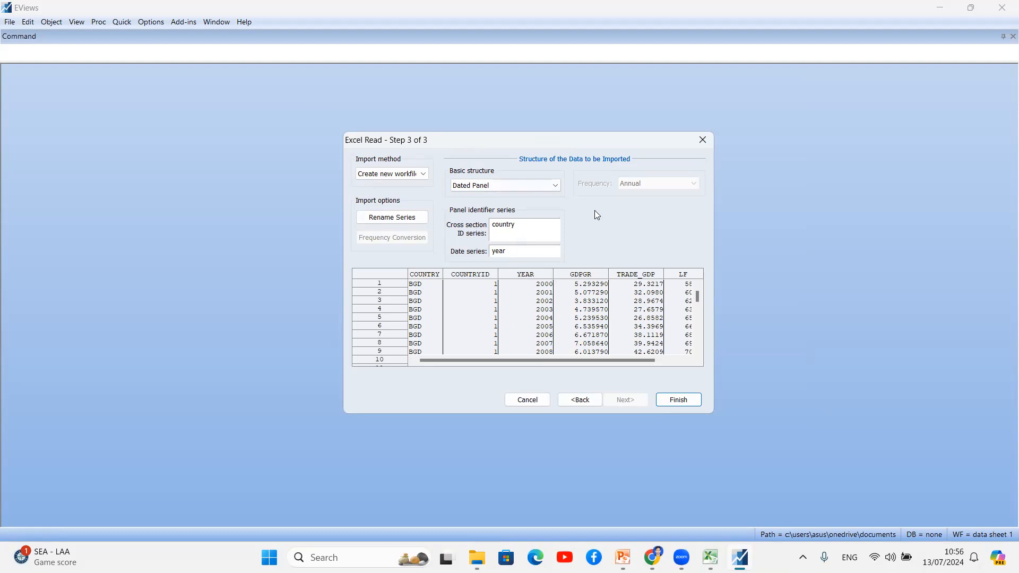
{"action": "left_click", "coordinate": [683, 402]}
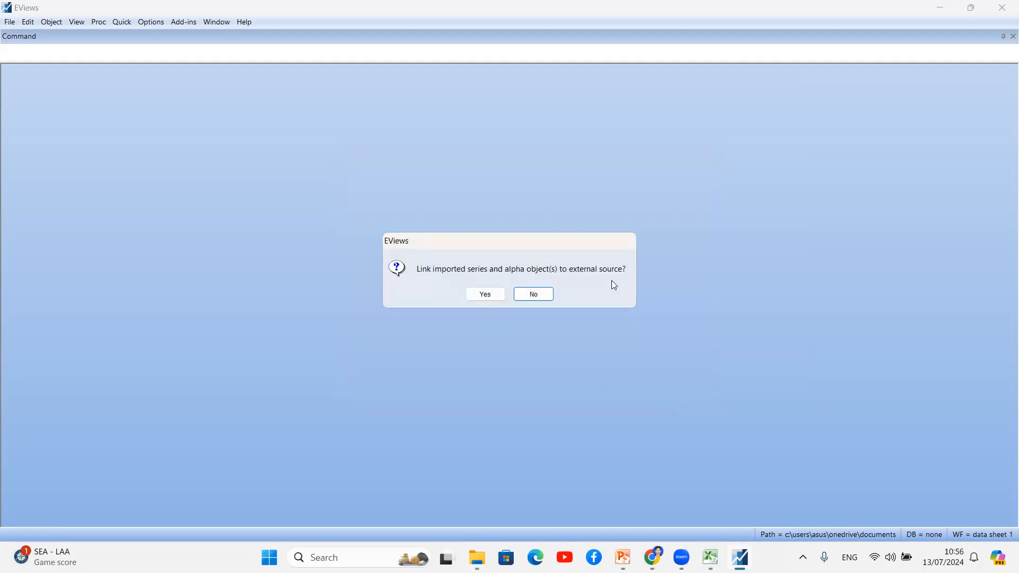
{"action": "left_click", "coordinate": [540, 296]}
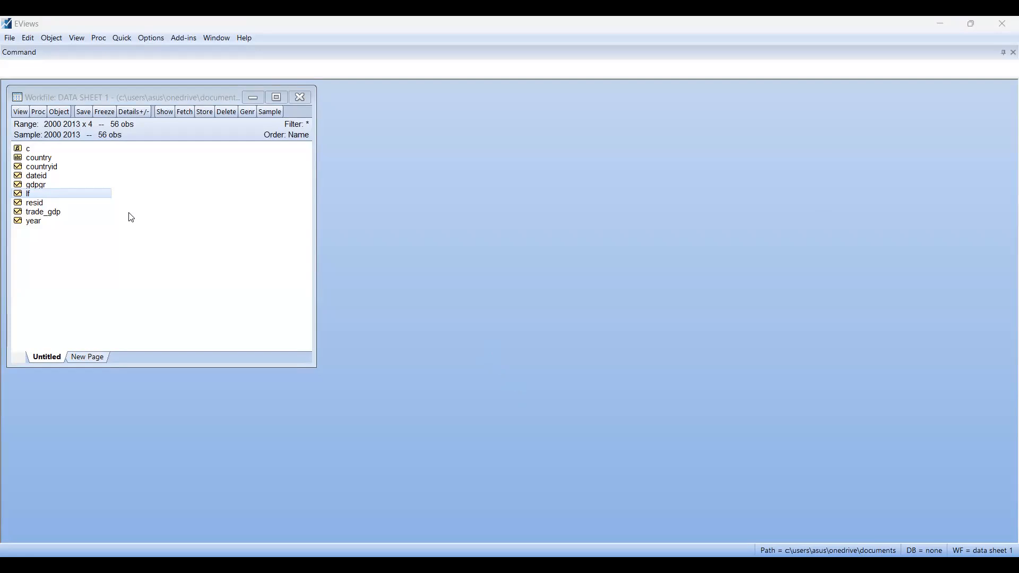
Open gdpgr, lf and trade_gdp together as a group, enlarging its window and placing it beside the workfile.
{"action": "left_click", "coordinate": [48, 188]}
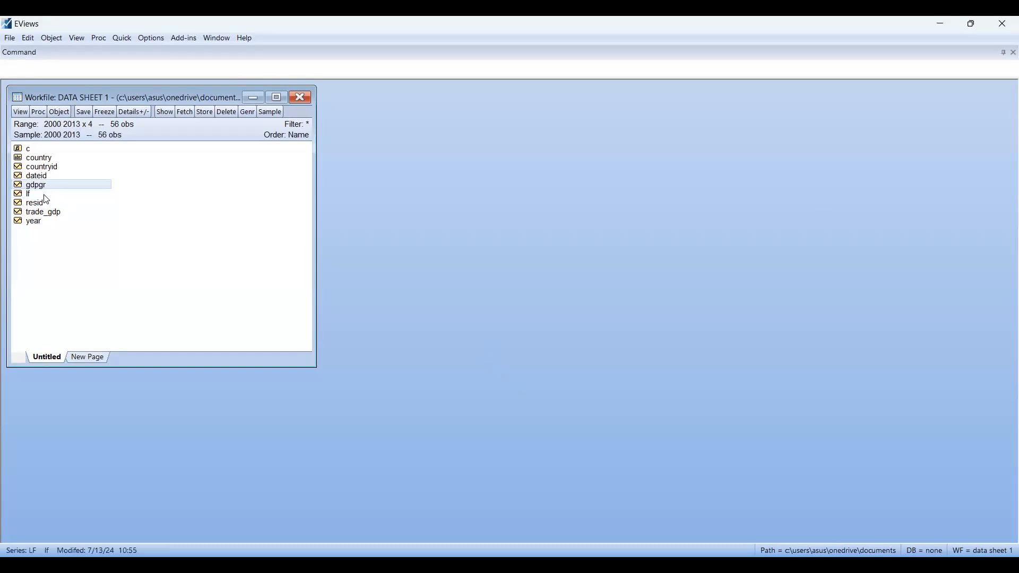
{"action": "left_click", "coordinate": [45, 195], "text": "ctrl"}
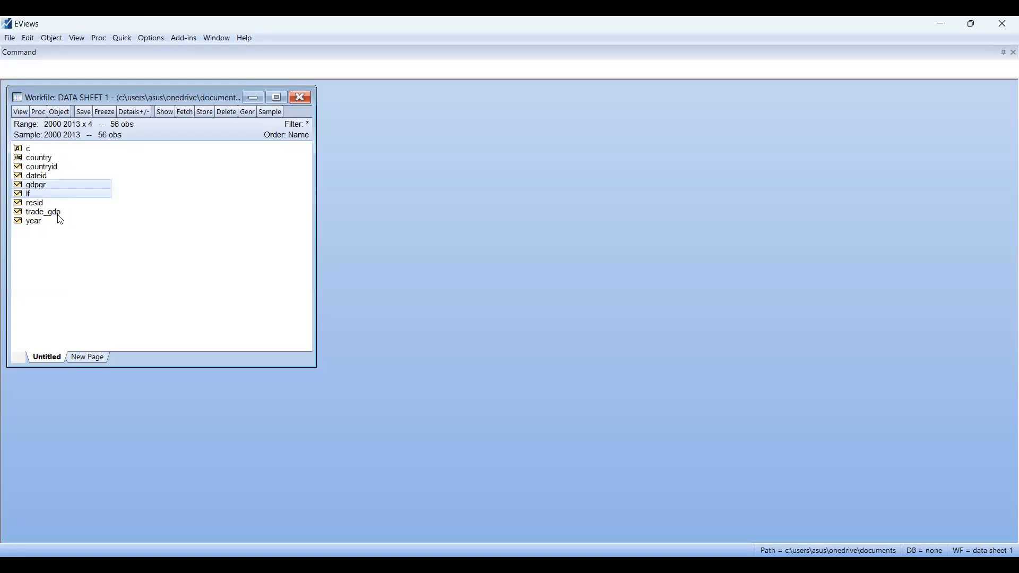
{"action": "left_click", "coordinate": [58, 215], "text": "ctrl"}
{"action": "right_click", "coordinate": [96, 215]}
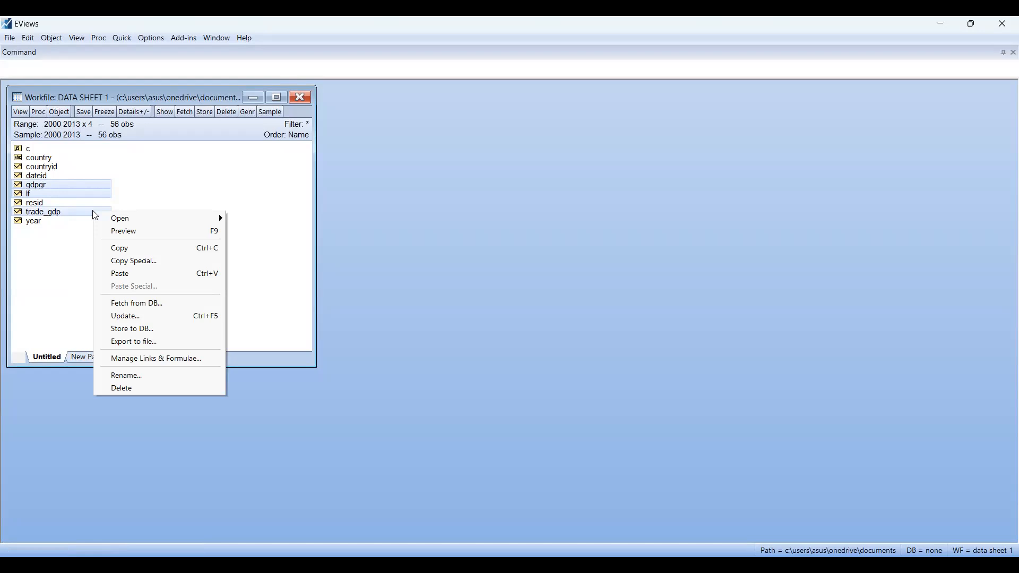
{"action": "mouse_move", "coordinate": [119, 223]}
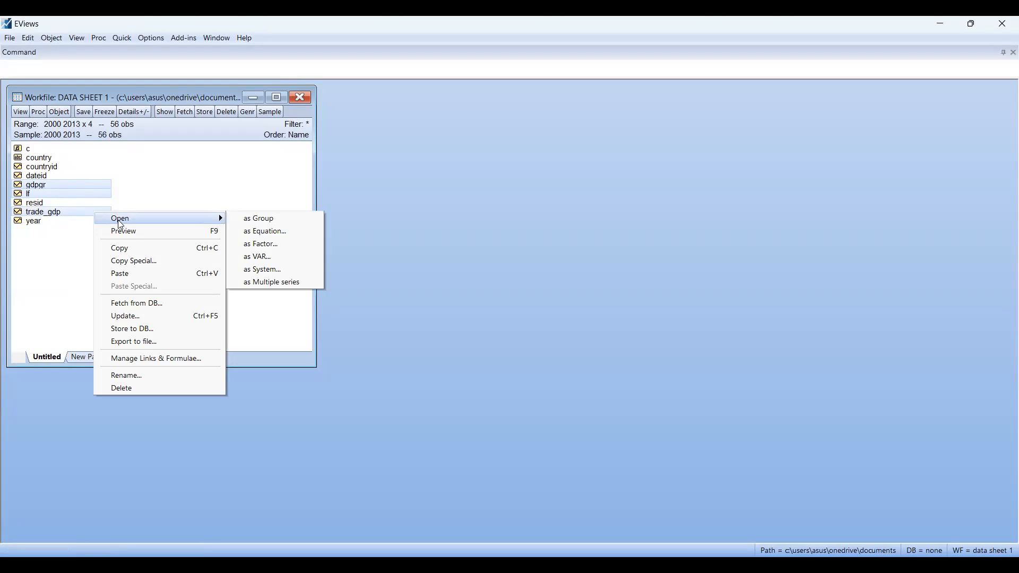
{"action": "left_click", "coordinate": [271, 217]}
{"action": "left_click_drag", "start_coordinate": [240, 116], "coordinate": [508, 85]}
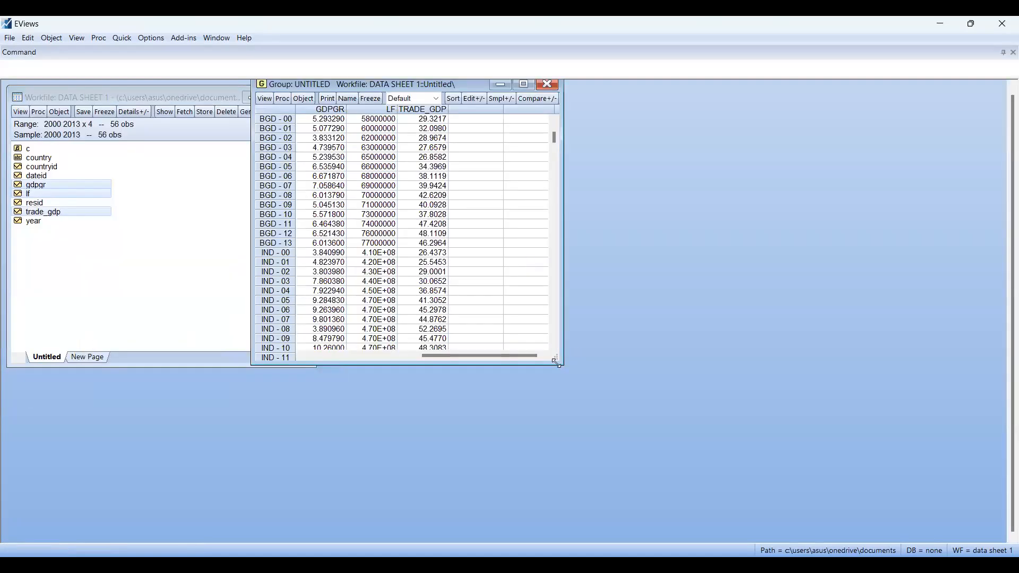
{"action": "left_click_drag", "start_coordinate": [559, 362], "coordinate": [690, 454]}
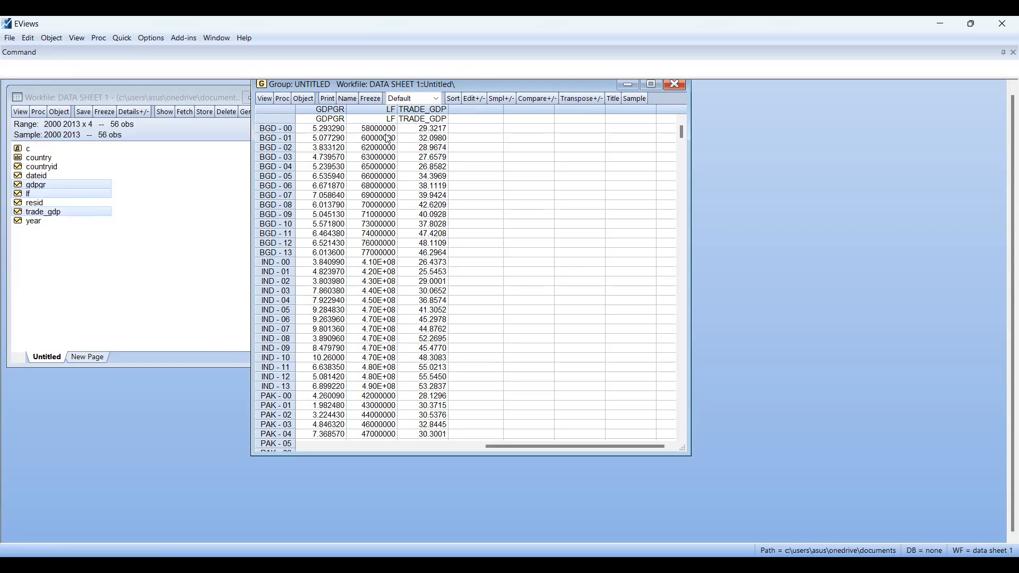
{"action": "left_click_drag", "start_coordinate": [364, 85], "coordinate": [434, 94]}
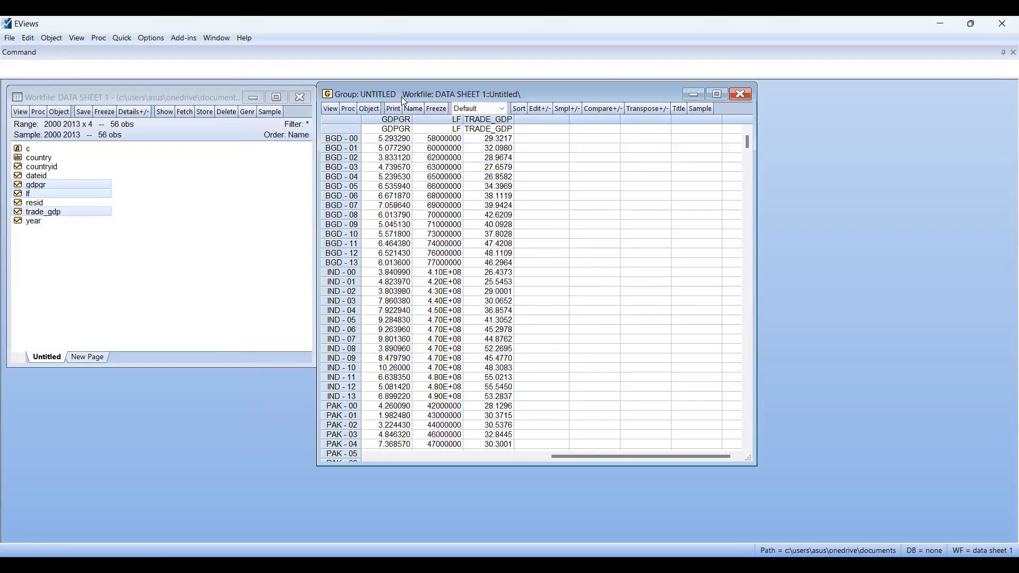
Show the common-sample descriptive statistics for the gdpgr, lf and trade_gdp group.
{"action": "left_click", "coordinate": [330, 110]}
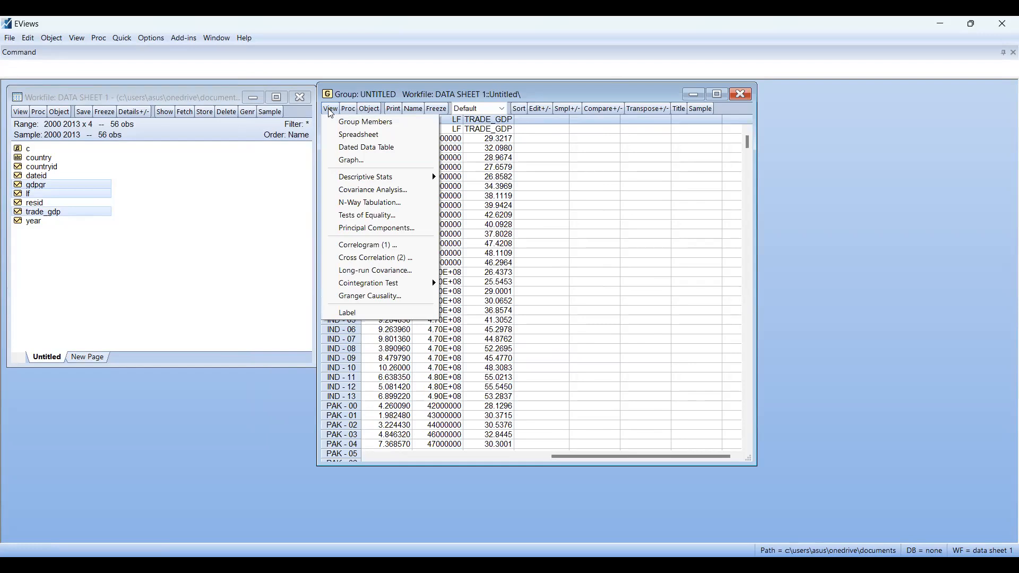
{"action": "mouse_move", "coordinate": [352, 177]}
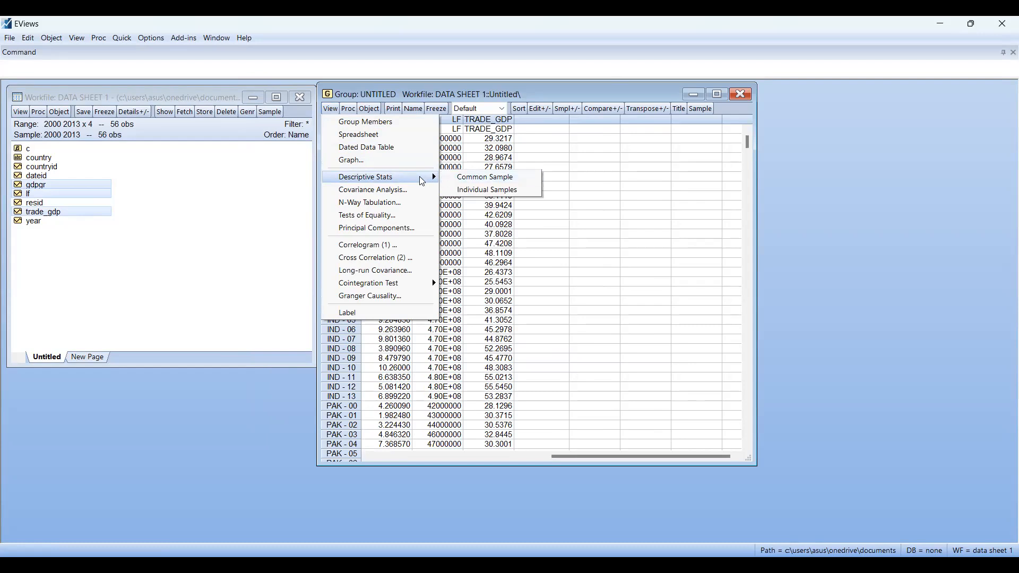
{"action": "left_click", "coordinate": [455, 180]}
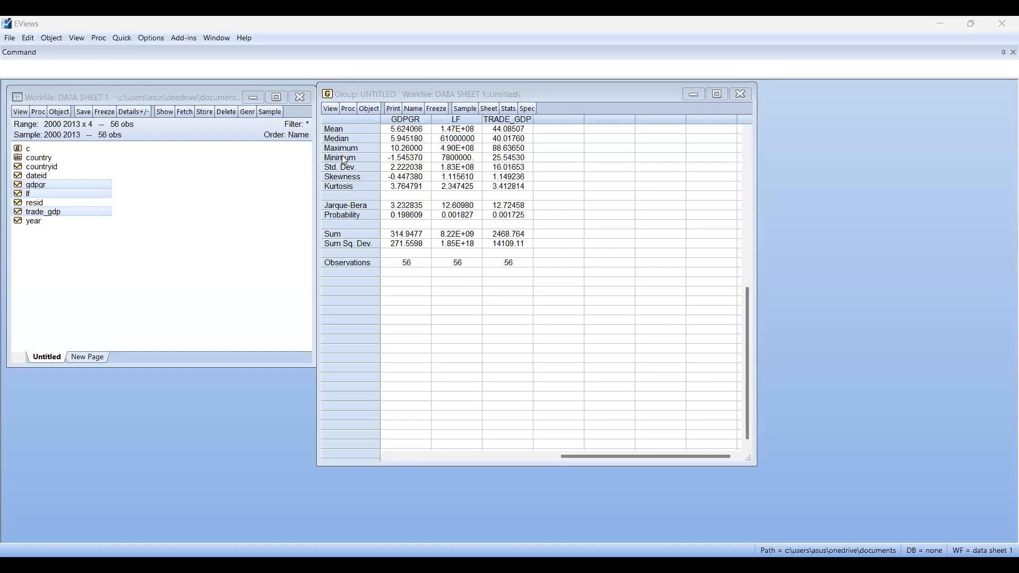
Plot the group's series as Line & Symbol graphs, with the multiple series option set to Multiple graphs.
{"action": "left_click", "coordinate": [330, 109]}
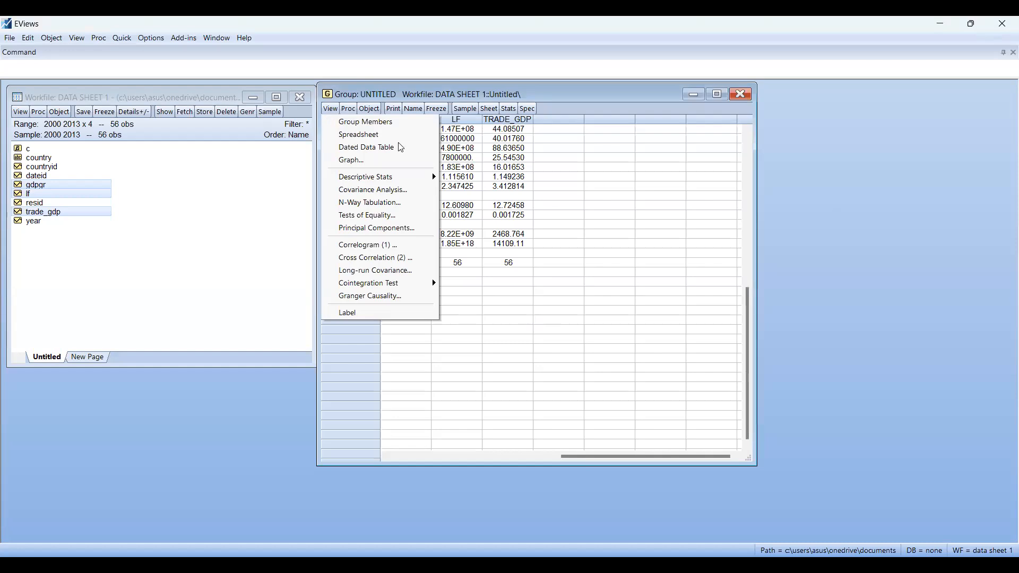
{"action": "left_click", "coordinate": [348, 160]}
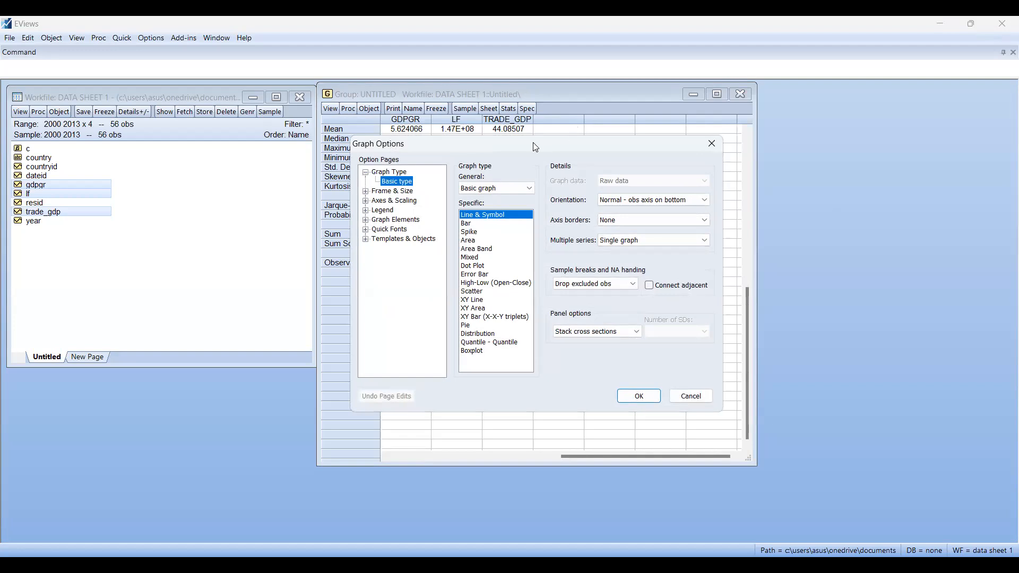
{"action": "left_click_drag", "start_coordinate": [531, 142], "coordinate": [660, 115]}
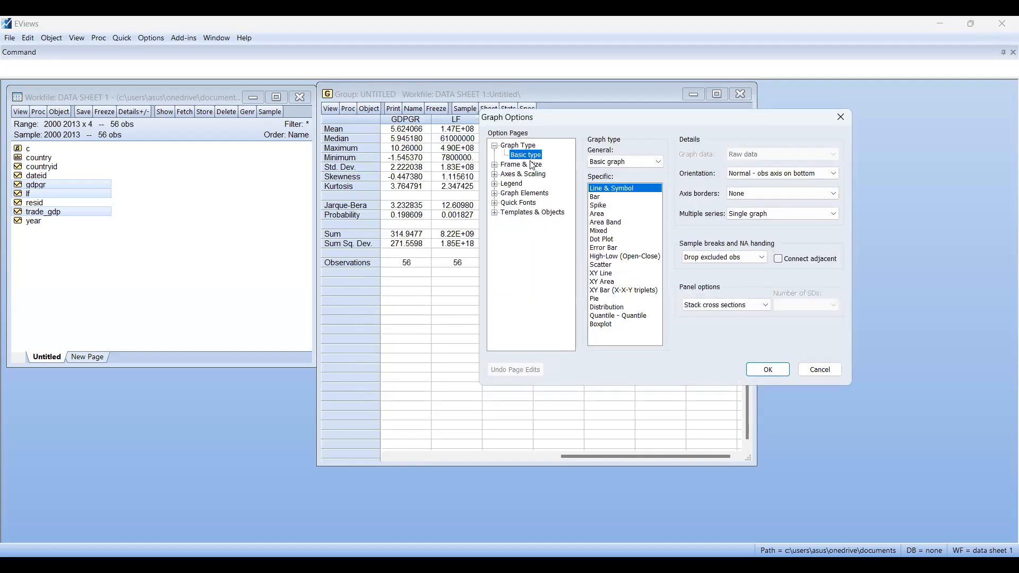
{"action": "left_click", "coordinate": [763, 215]}
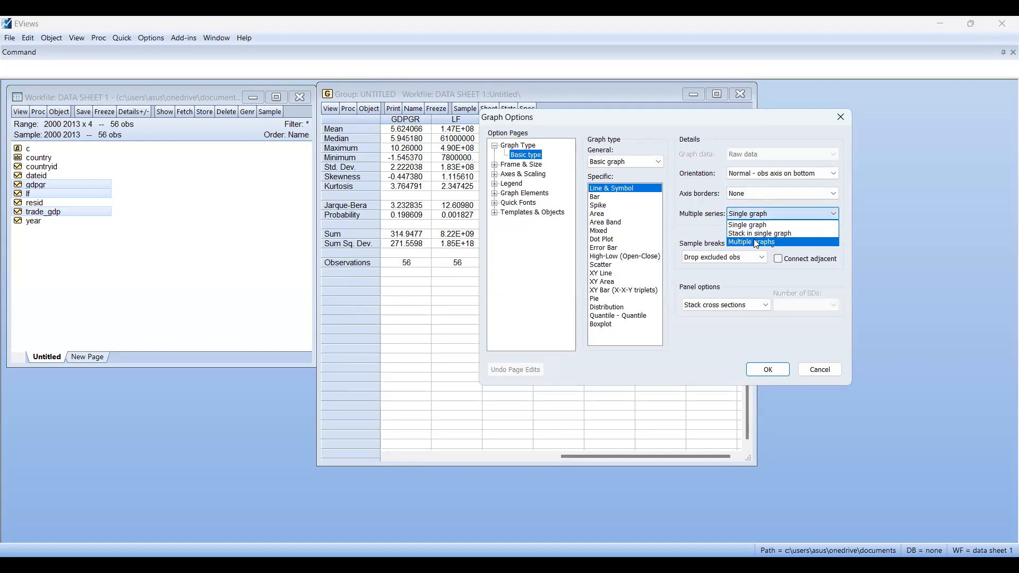
{"action": "left_click", "coordinate": [757, 242]}
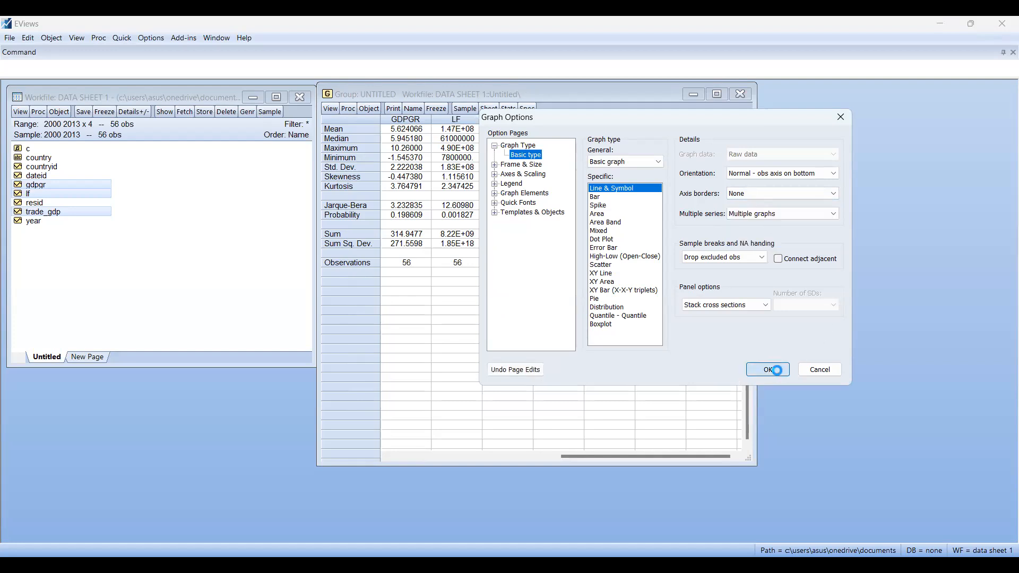
{"action": "left_click", "coordinate": [777, 370]}
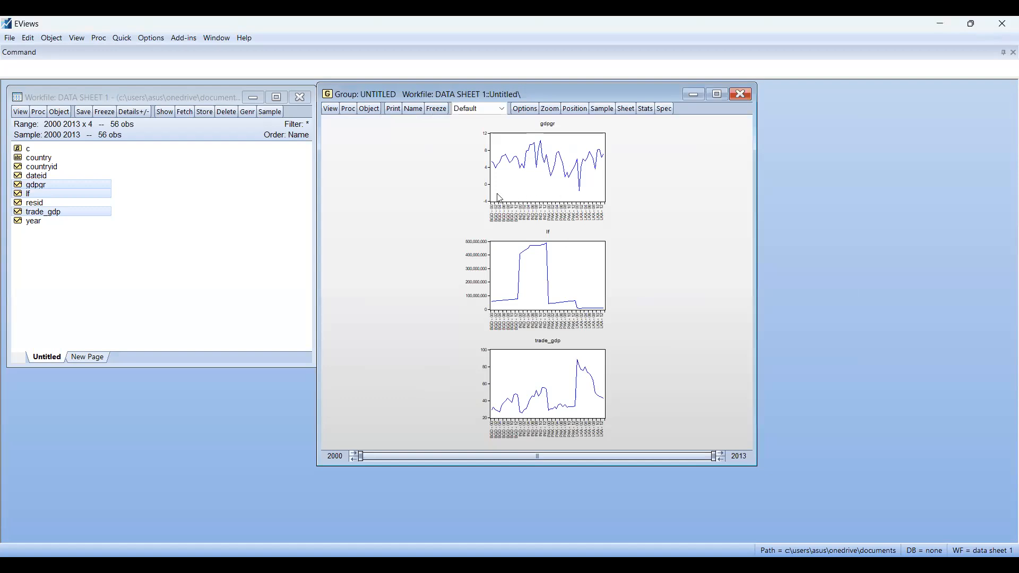
Close the graph view and delete the untitled group of gdpgr, lf and trade_gdp.
{"action": "mouse_move", "coordinate": [513, 176]}
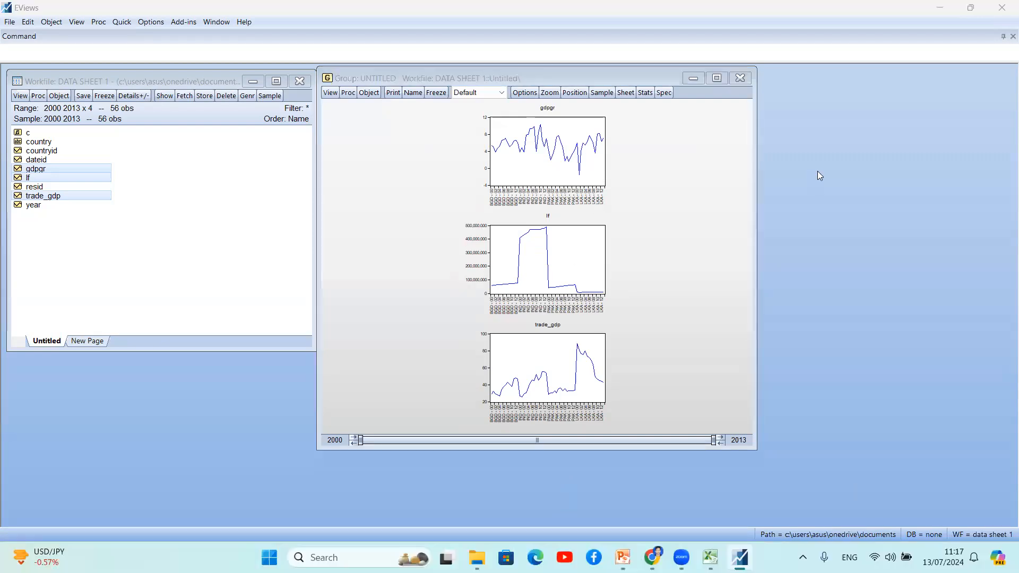
{"action": "right_click", "coordinate": [534, 153]}
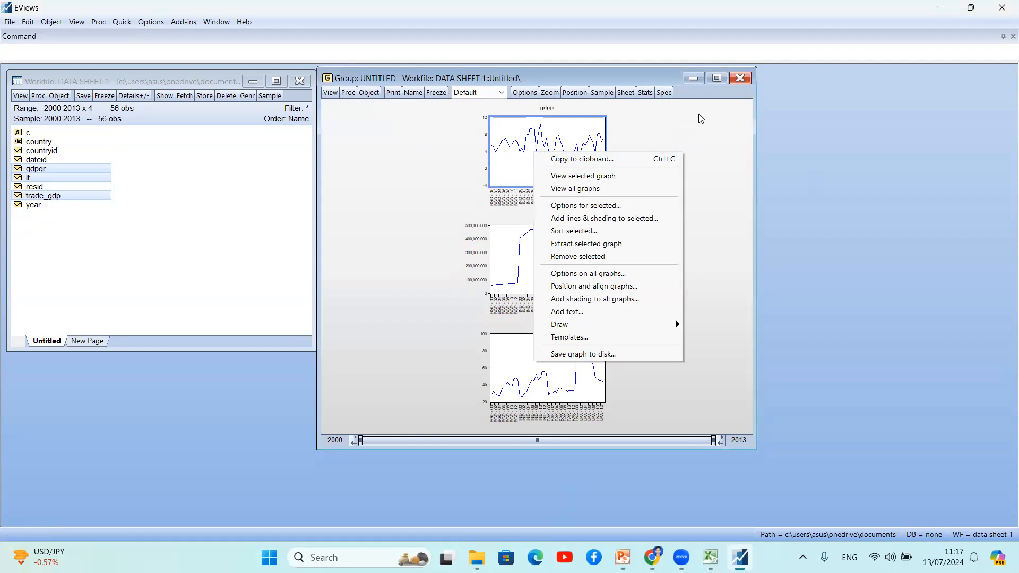
{"action": "left_click", "coordinate": [740, 82]}
{"action": "left_click", "coordinate": [739, 81]}
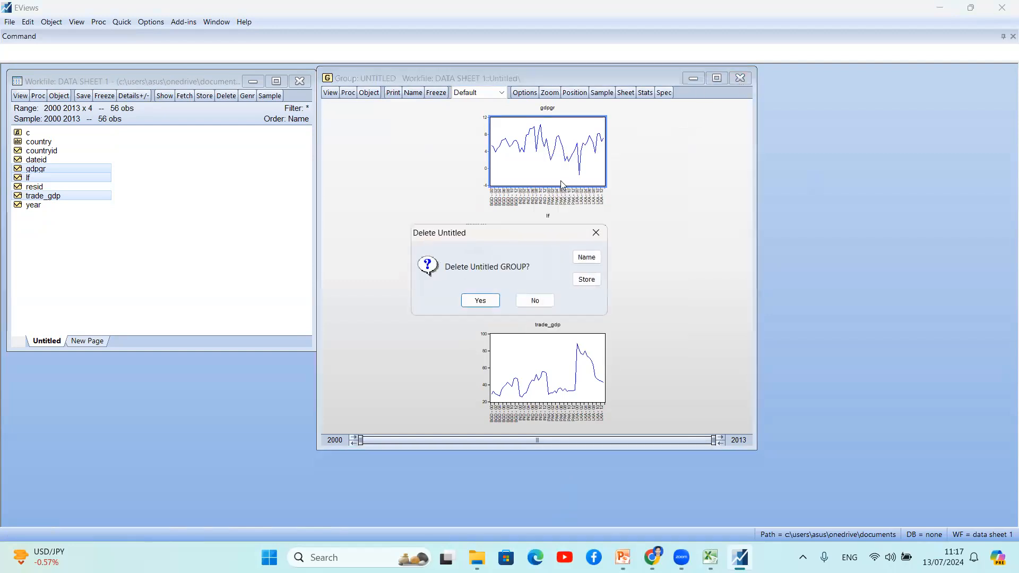
{"action": "left_click", "coordinate": [469, 300]}
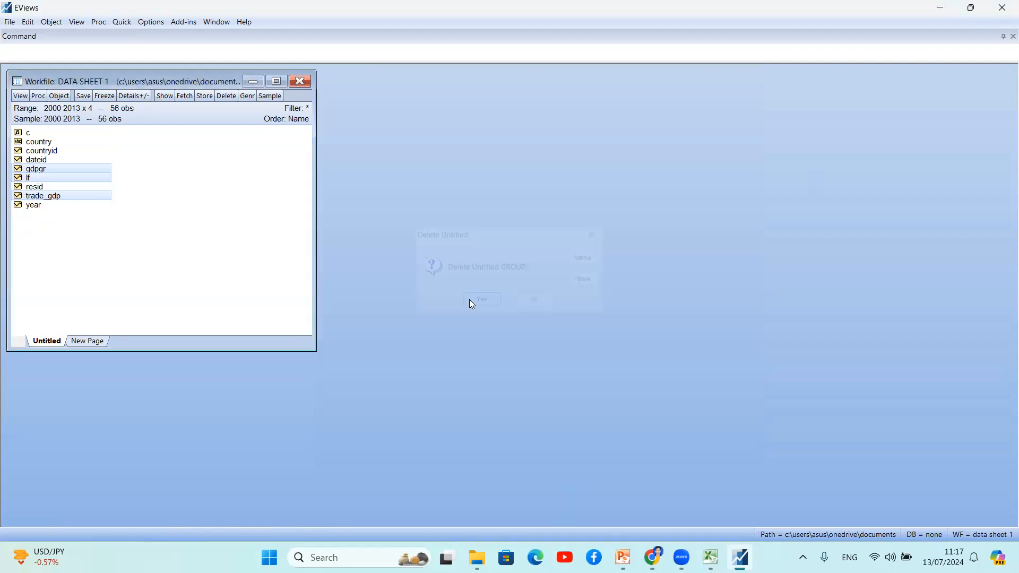
Clear the series selection in the workfile and switch to PowerPoint to review the Panel Data model specification slide.
{"action": "left_click", "coordinate": [194, 216]}
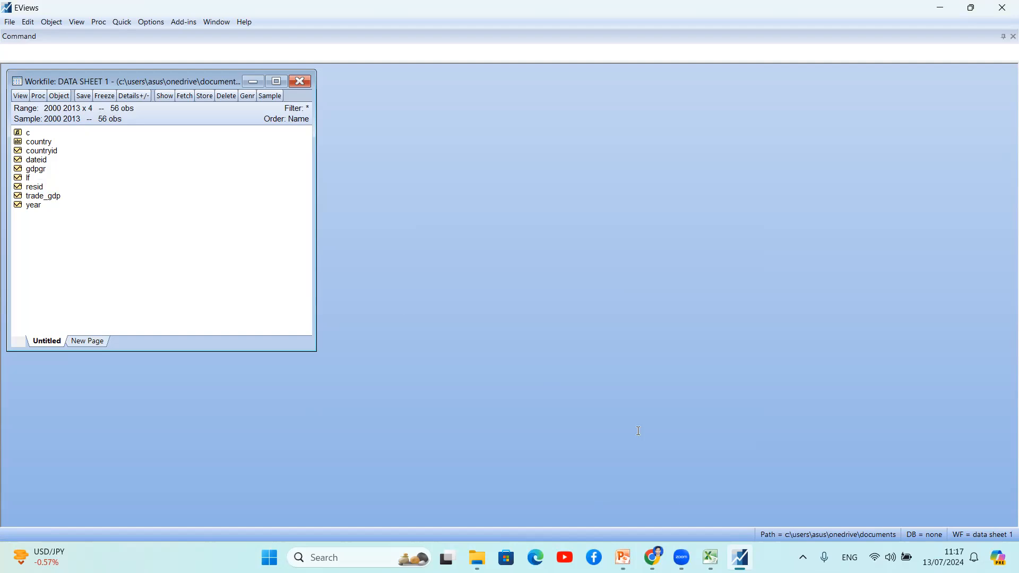
{"action": "key", "text": "alt+Tab"}
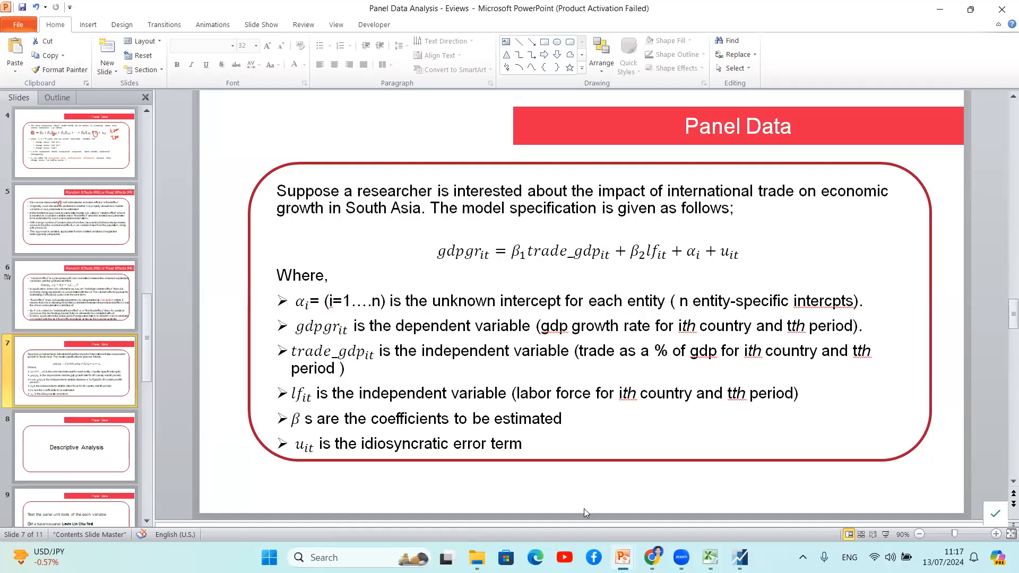
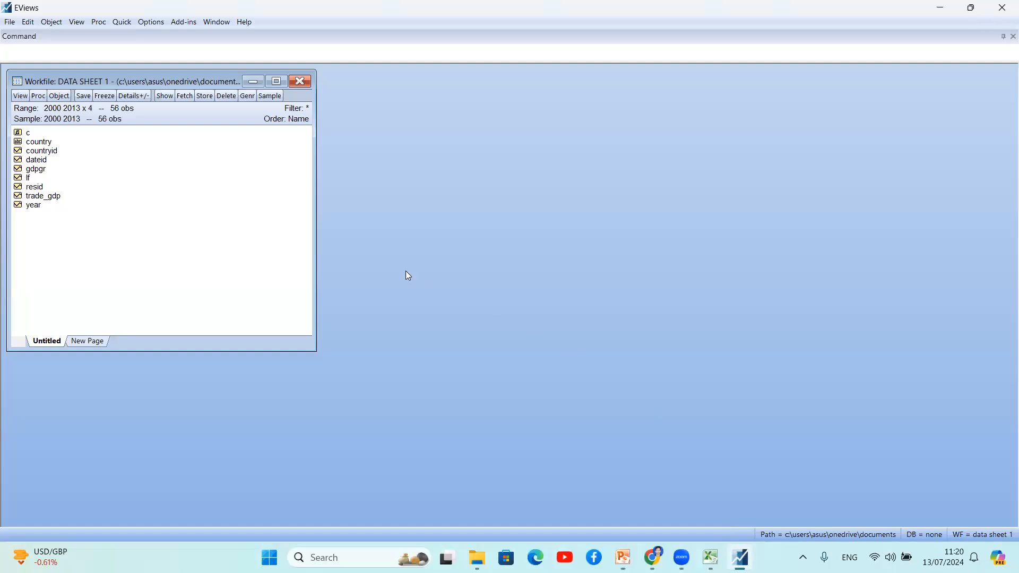
{"action": "double_click", "coordinate": [39, 171]}
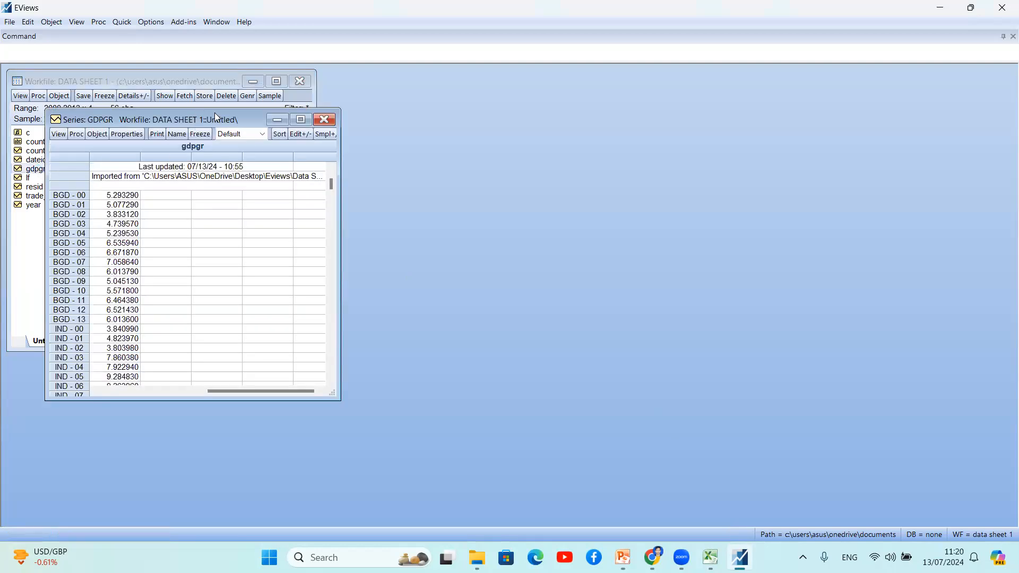
{"action": "left_click_drag", "start_coordinate": [216, 117], "coordinate": [518, 80]}
{"action": "left_click", "coordinate": [360, 97]}
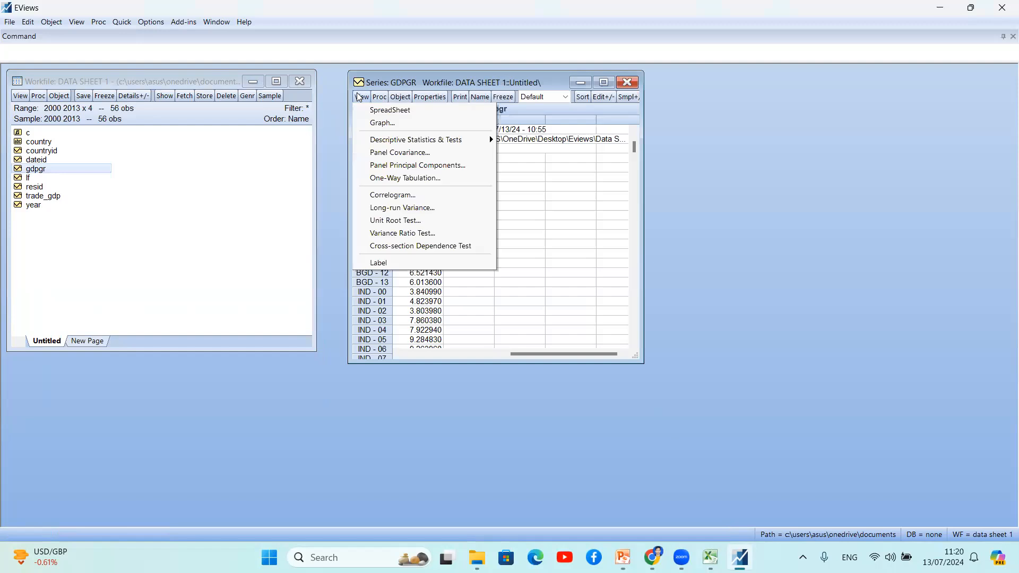
{"action": "left_click", "coordinate": [525, 176]}
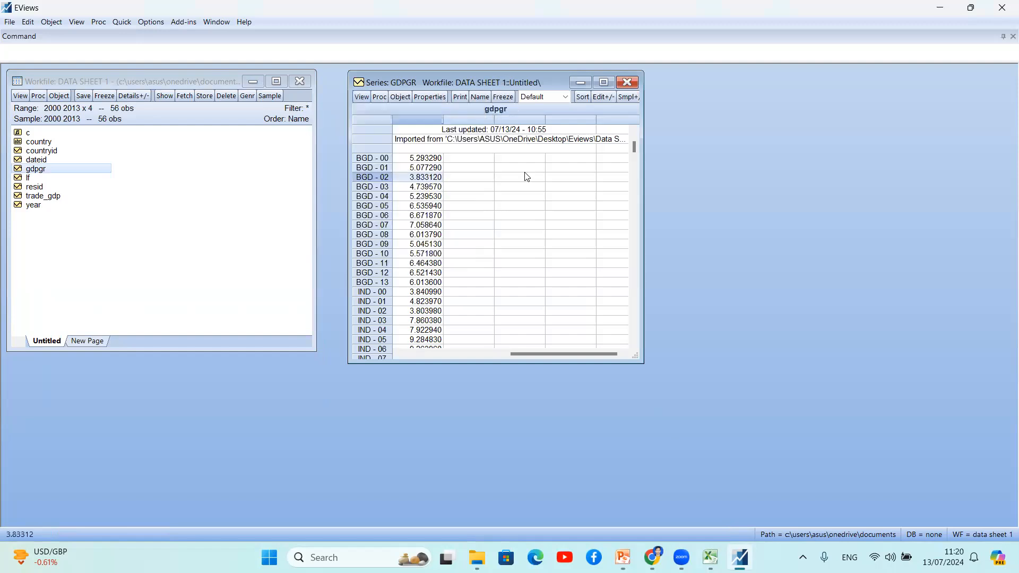
{"action": "left_click", "coordinate": [627, 80]}
Open the gdpgr series, place its window beside the workfile and enlarge it.
{"action": "double_click", "coordinate": [45, 170]}
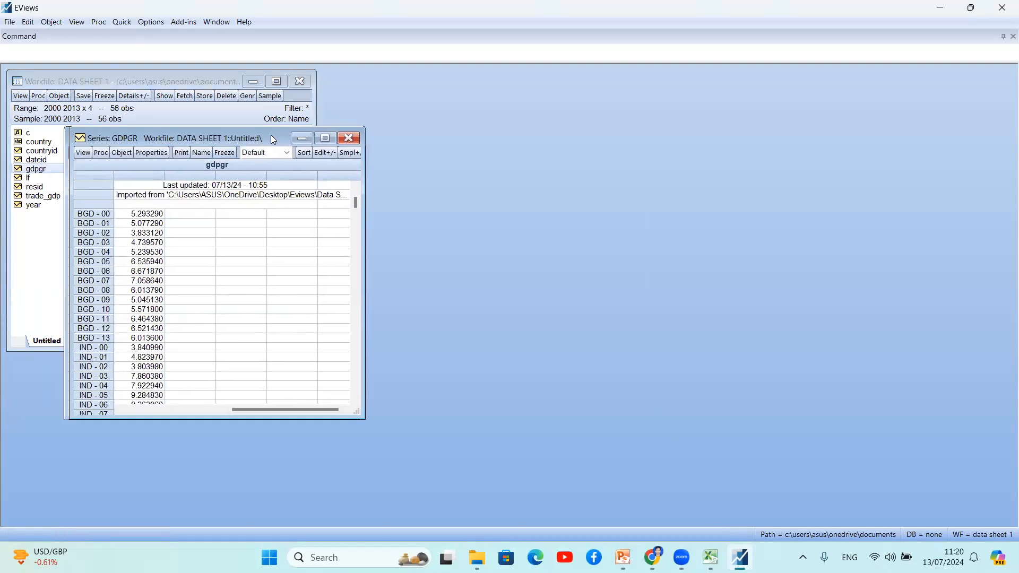
{"action": "left_click_drag", "start_coordinate": [270, 135], "coordinate": [564, 81]}
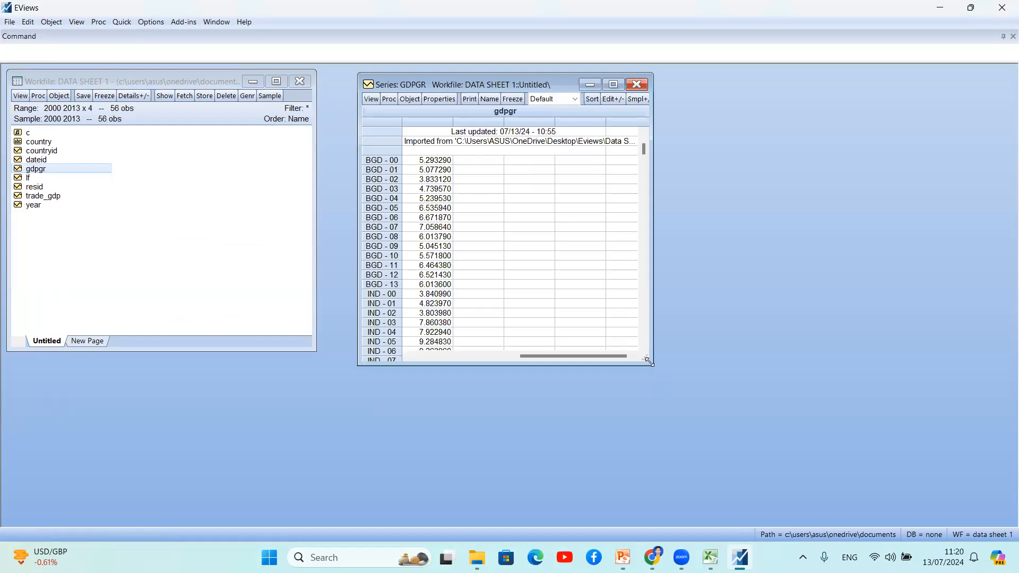
{"action": "left_click_drag", "start_coordinate": [649, 362], "coordinate": [769, 406]}
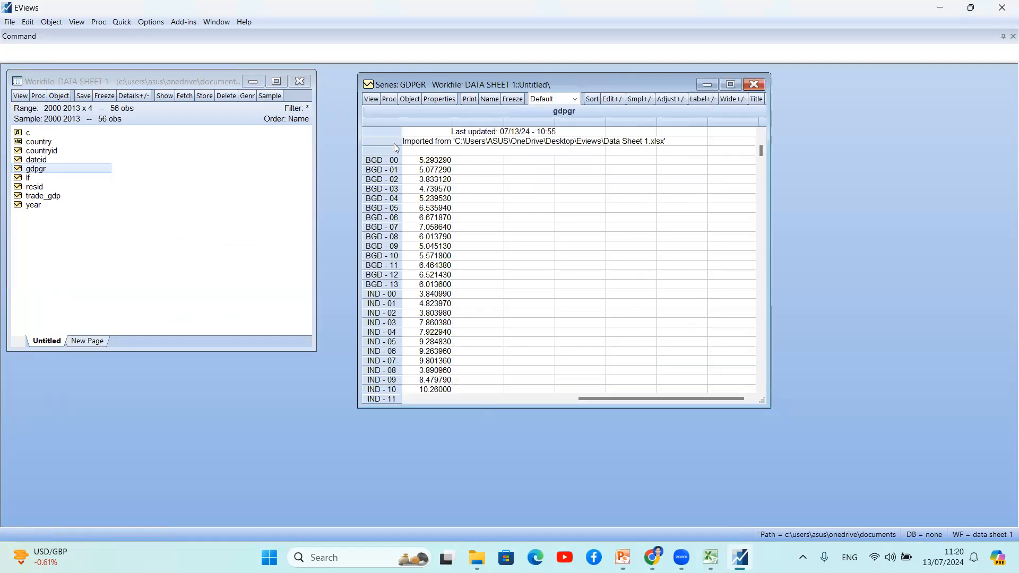
Run the Levin, Lin, Chu common root panel unit root test on gdpgr at level with individual intercept, and close the series.
{"action": "left_click", "coordinate": [371, 101]}
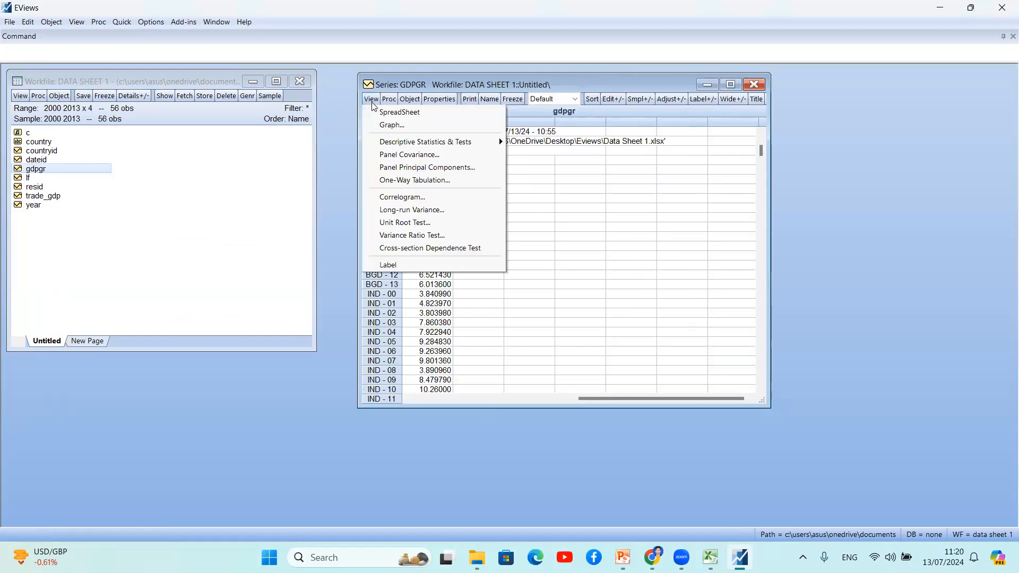
{"action": "left_click", "coordinate": [406, 224]}
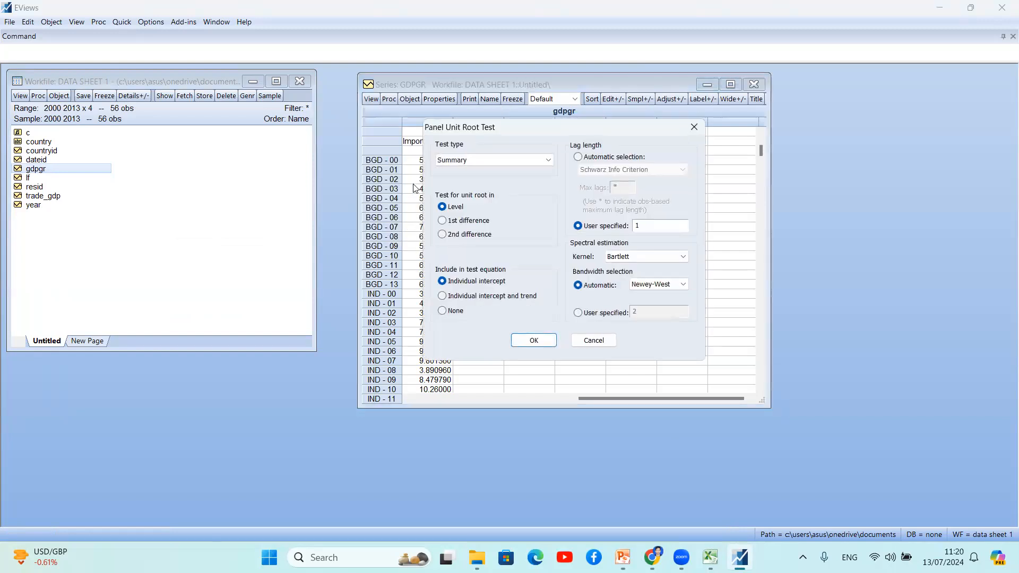
{"action": "left_click", "coordinate": [465, 161]}
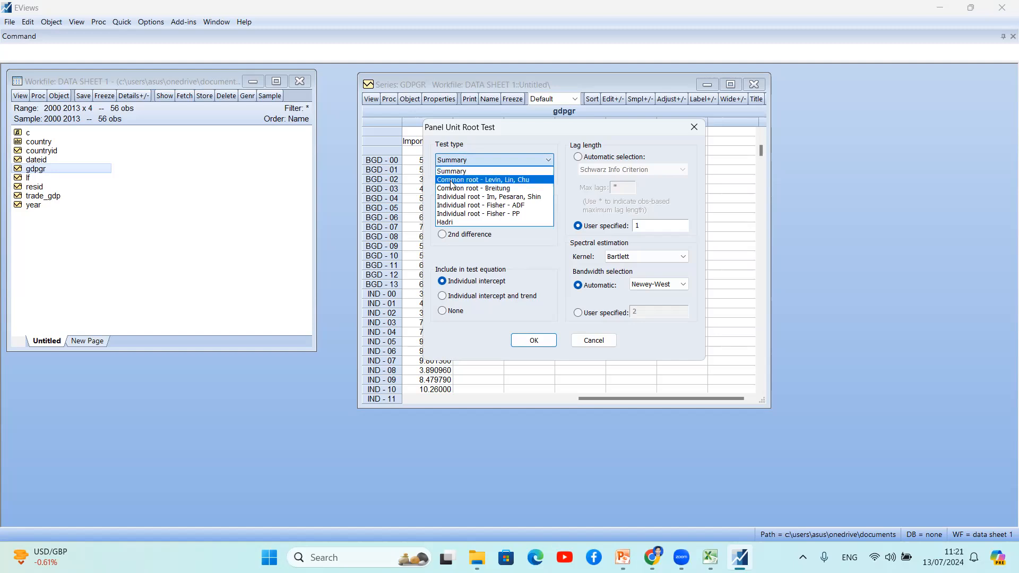
{"action": "left_click", "coordinate": [452, 181]}
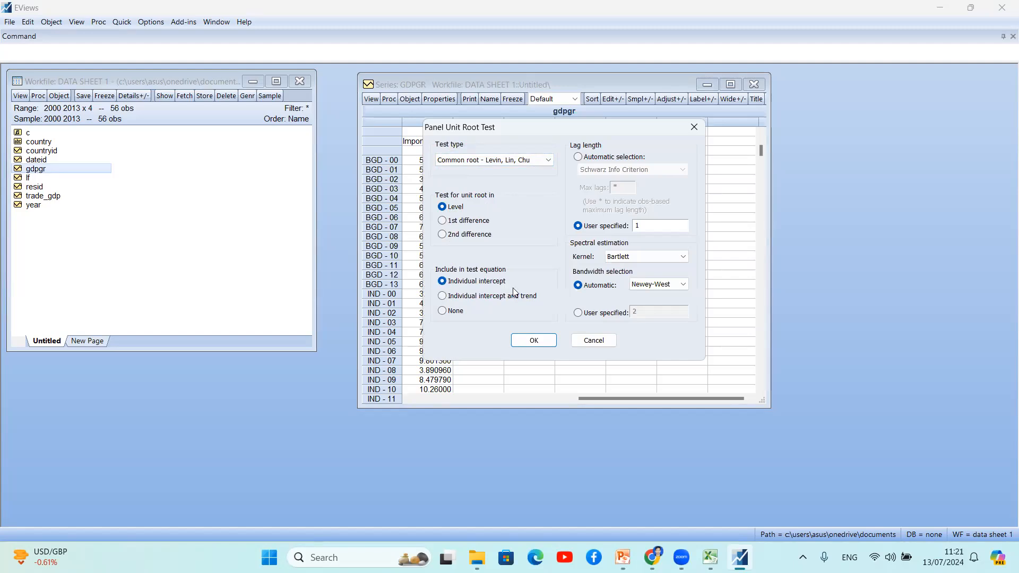
{"action": "left_click", "coordinate": [533, 340]}
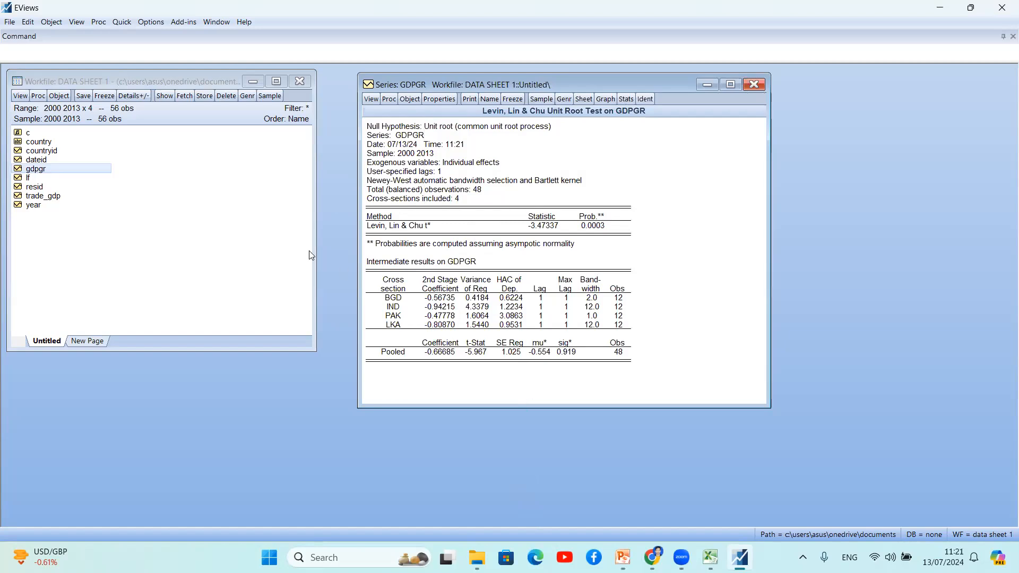
{"action": "right_click", "coordinate": [227, 219]}
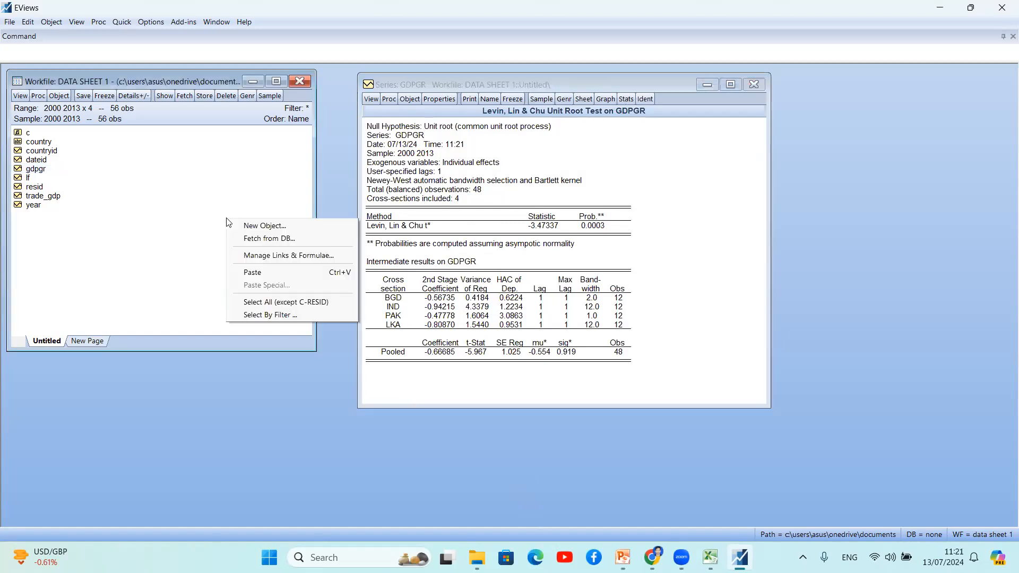
{"action": "left_click", "coordinate": [198, 219]}
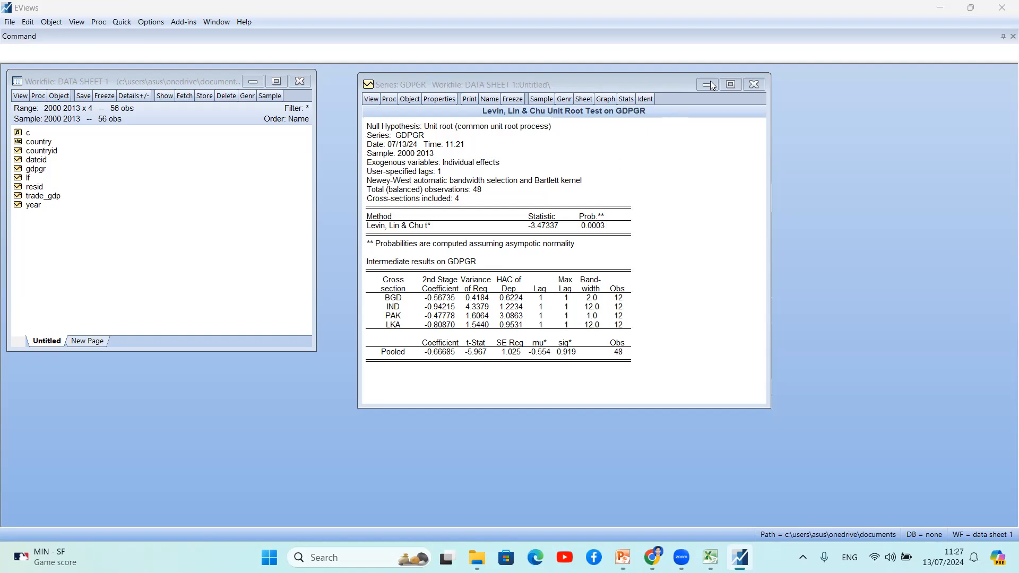
{"action": "left_click", "coordinate": [753, 86]}
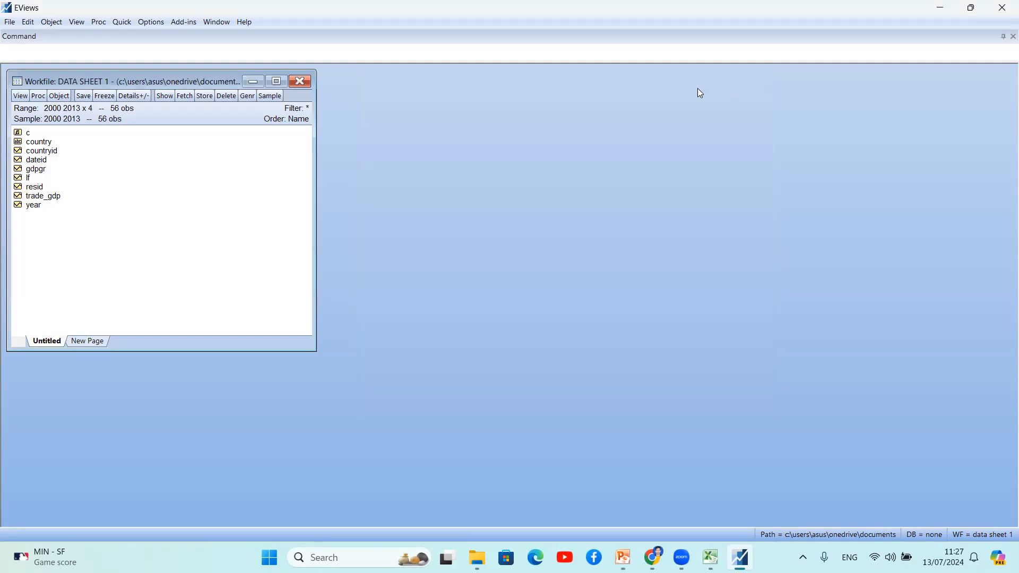
Open the lf series beside the workfile and run its Levin, Lin, Chu unit root test at level with individual intercept.
{"action": "double_click", "coordinate": [31, 179]}
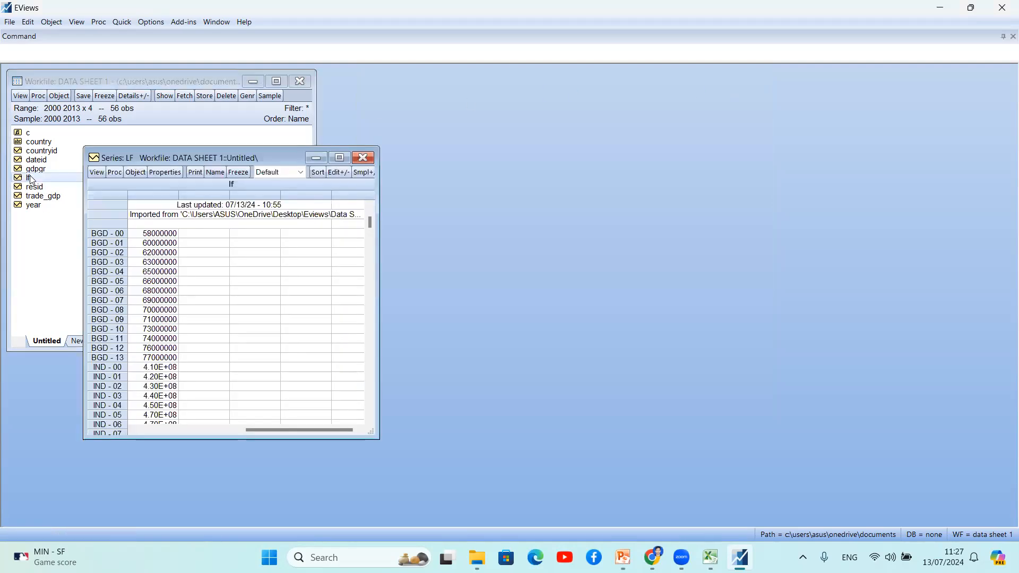
{"action": "left_click_drag", "start_coordinate": [276, 157], "coordinate": [683, 122]}
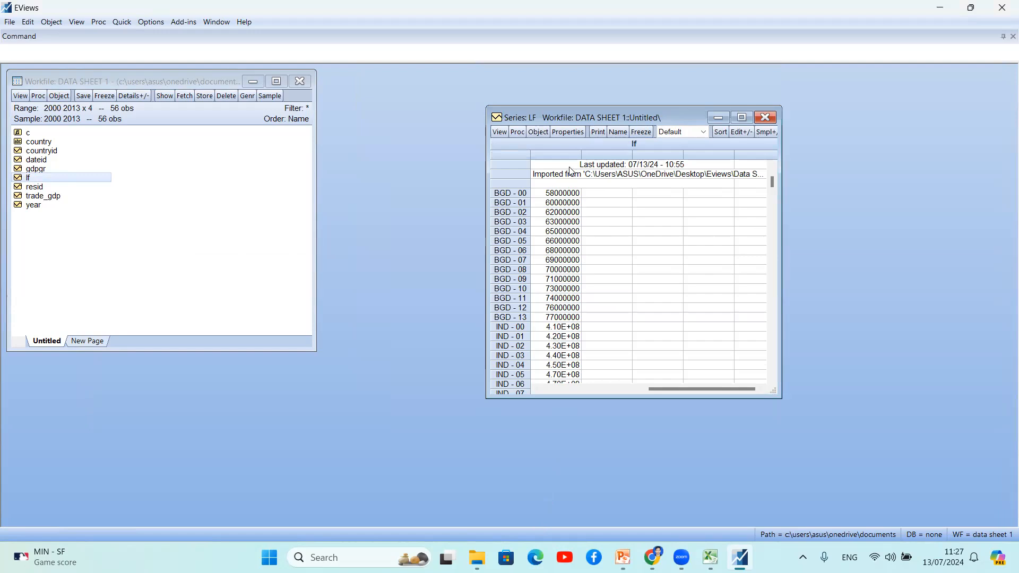
{"action": "left_click", "coordinate": [498, 132]}
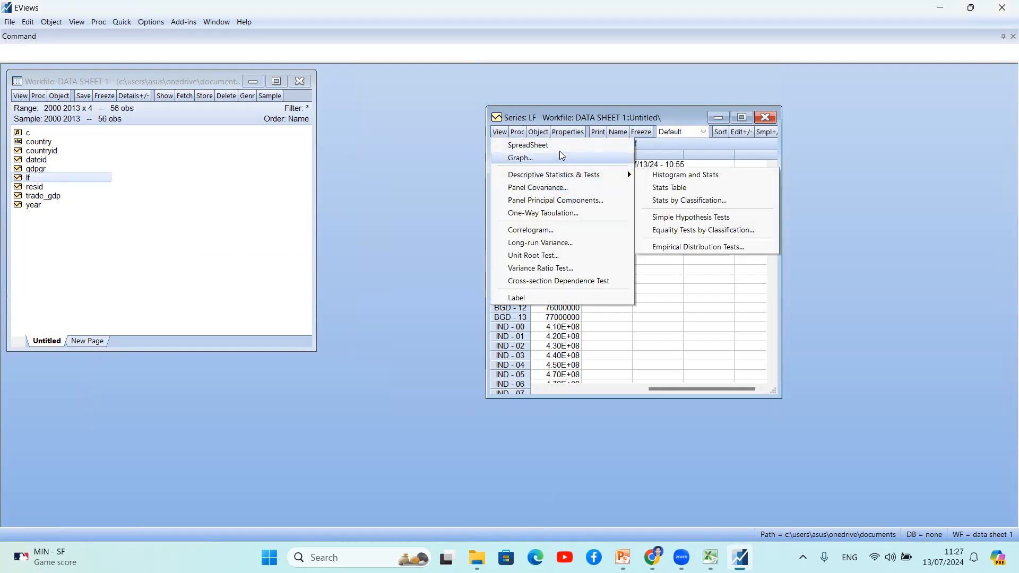
{"action": "left_click", "coordinate": [538, 256]}
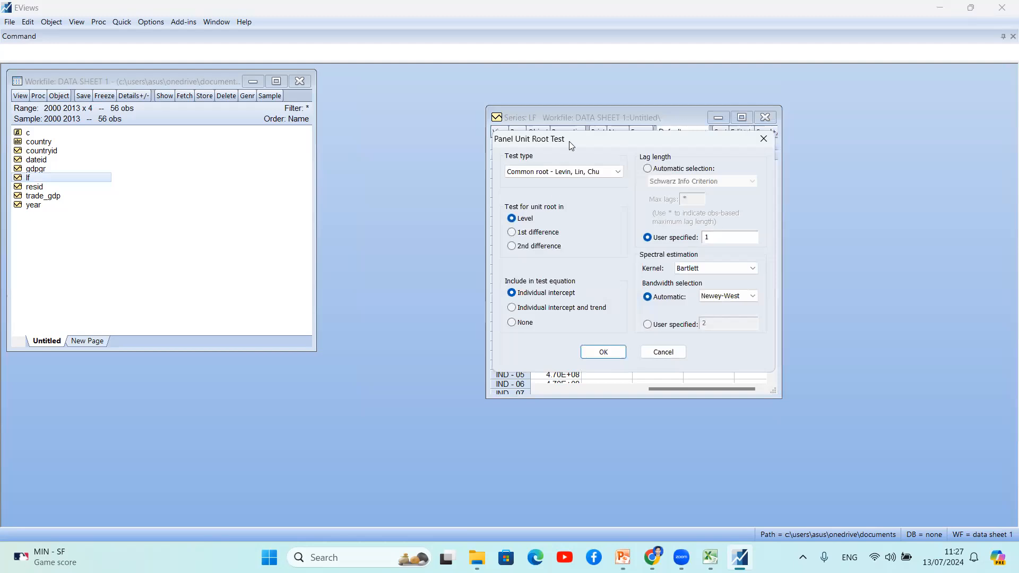
{"action": "left_click", "coordinate": [603, 352]}
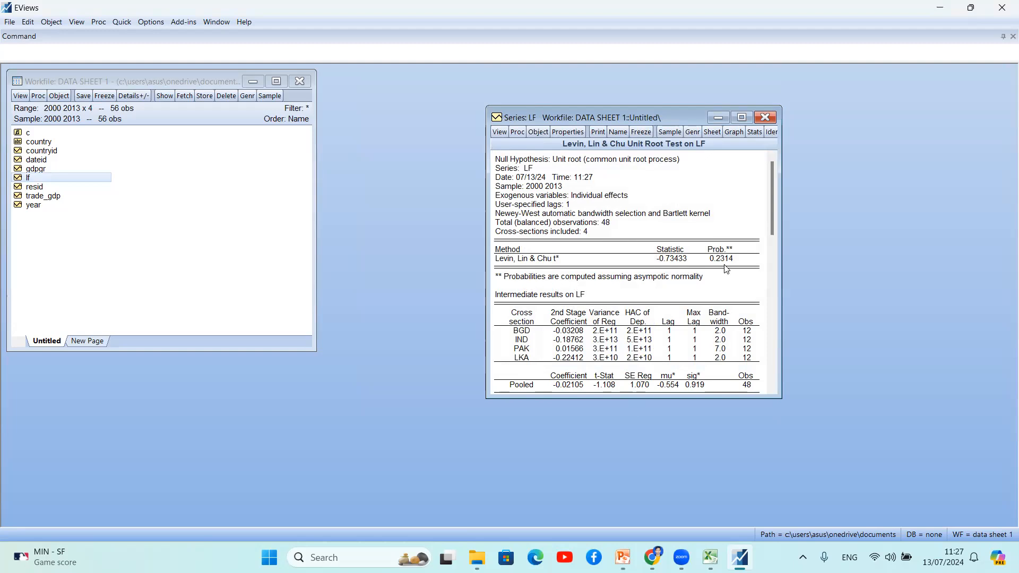
Rerun the Levin, Lin, Chu unit root test on lf in 1st difference, and close the series.
{"action": "left_click", "coordinate": [499, 132]}
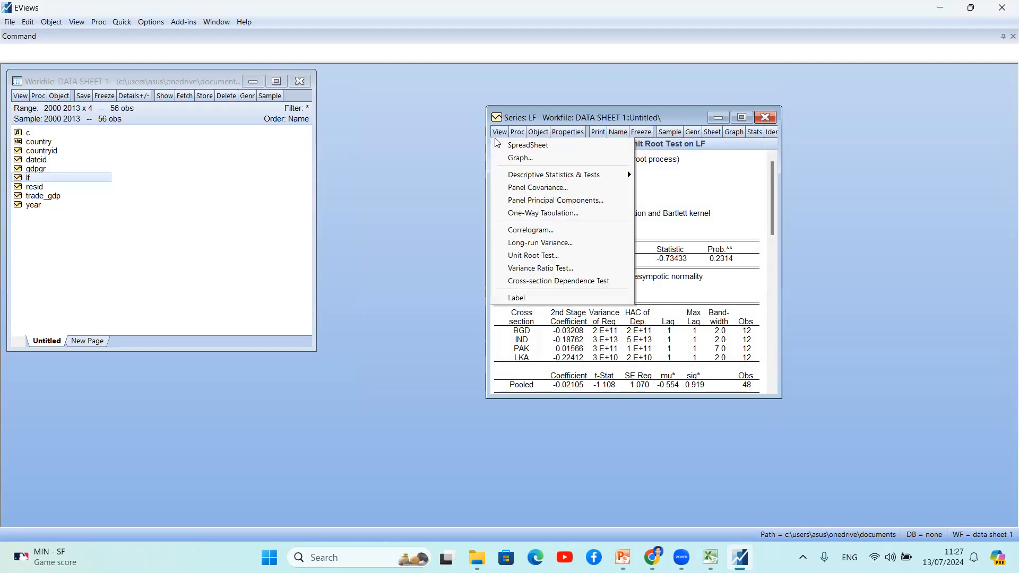
{"action": "left_click", "coordinate": [537, 256]}
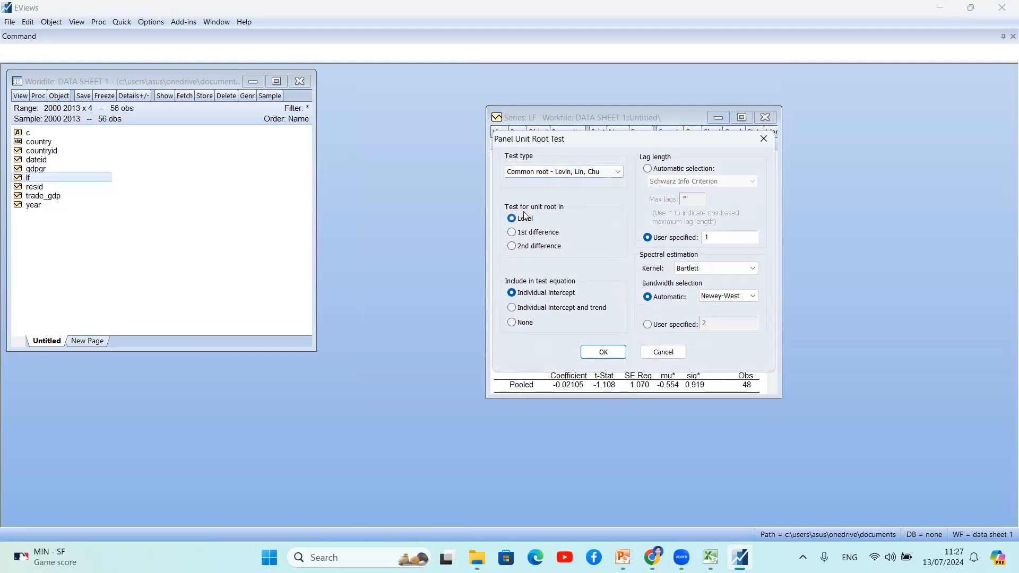
{"action": "left_click", "coordinate": [524, 233]}
{"action": "left_click", "coordinate": [600, 353]}
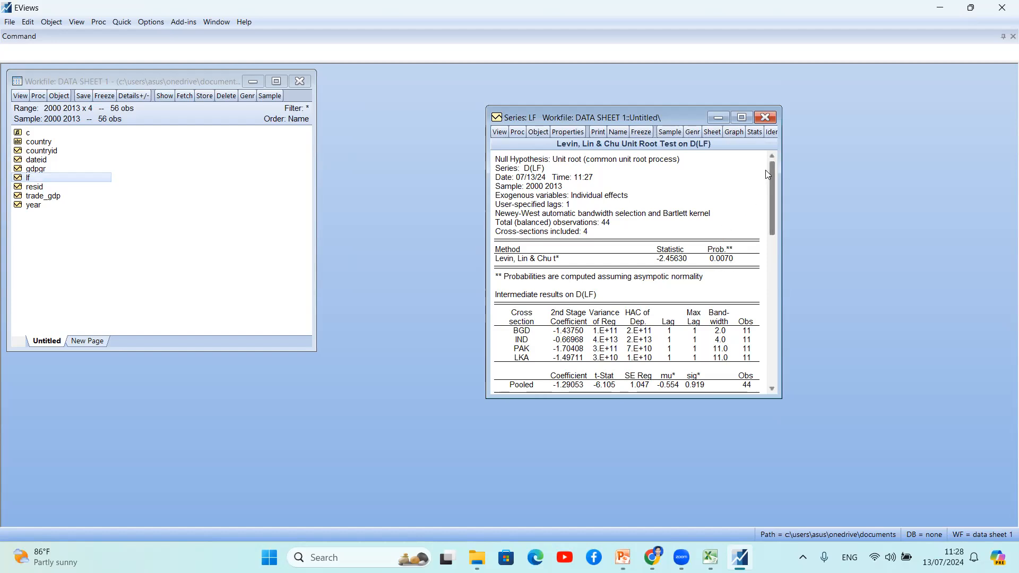
{"action": "left_click", "coordinate": [765, 118]}
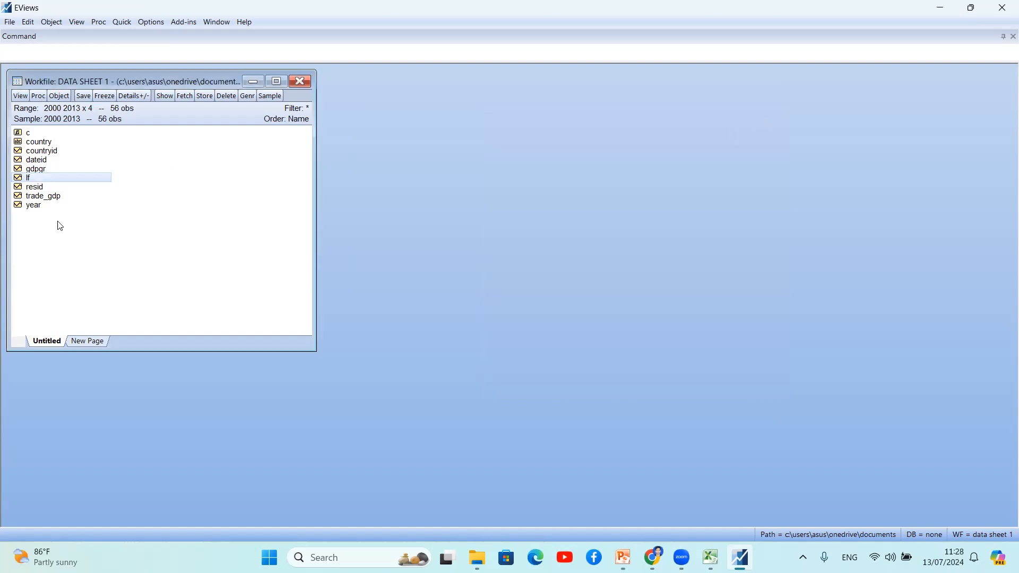
Open the trade_gdp series beside the workfile and run its Levin, Lin, Chu unit root test at level with individual intercept.
{"action": "left_click", "coordinate": [41, 195]}
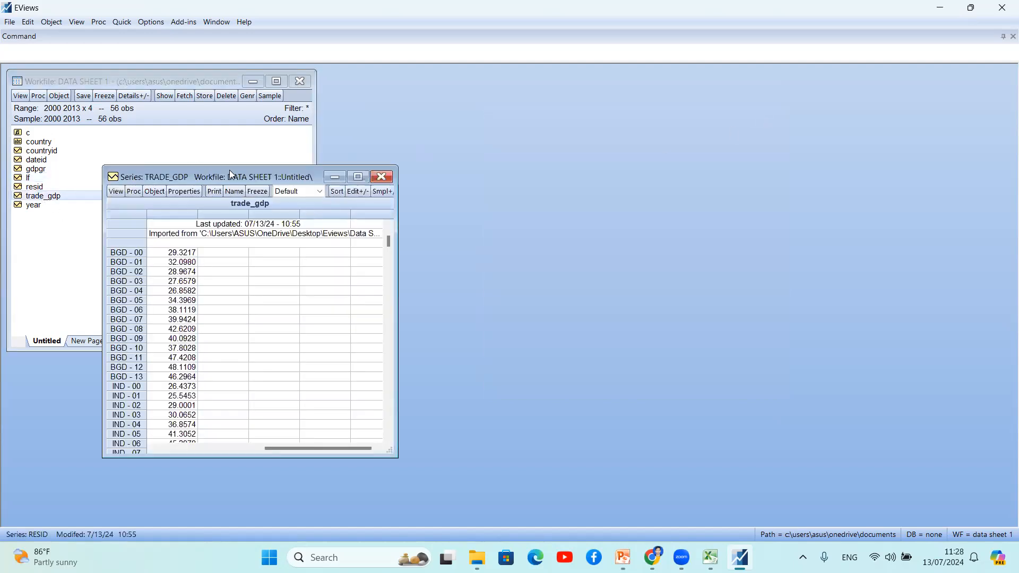
{"action": "left_click_drag", "start_coordinate": [245, 173], "coordinate": [505, 114]}
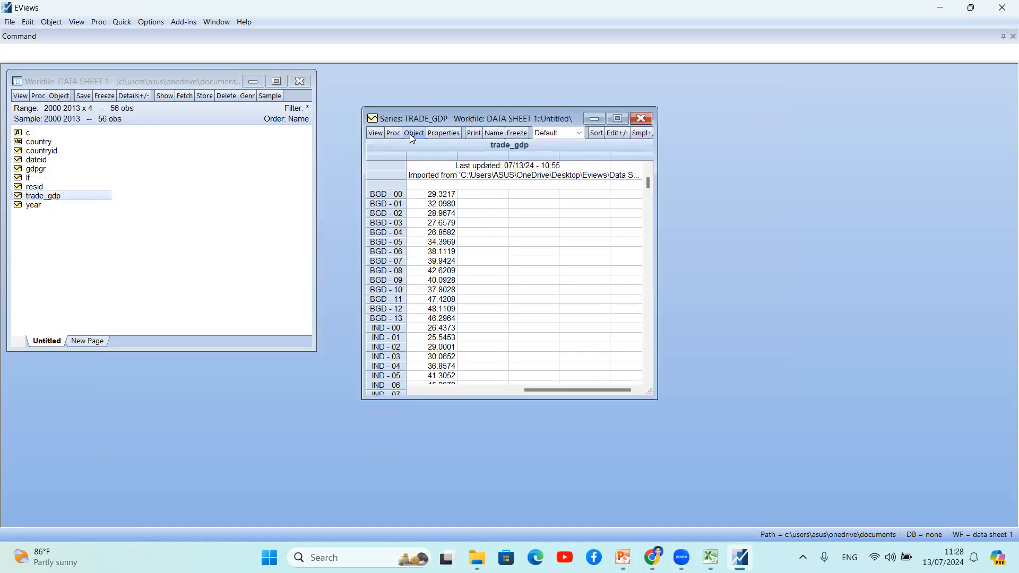
{"action": "left_click", "coordinate": [373, 137]}
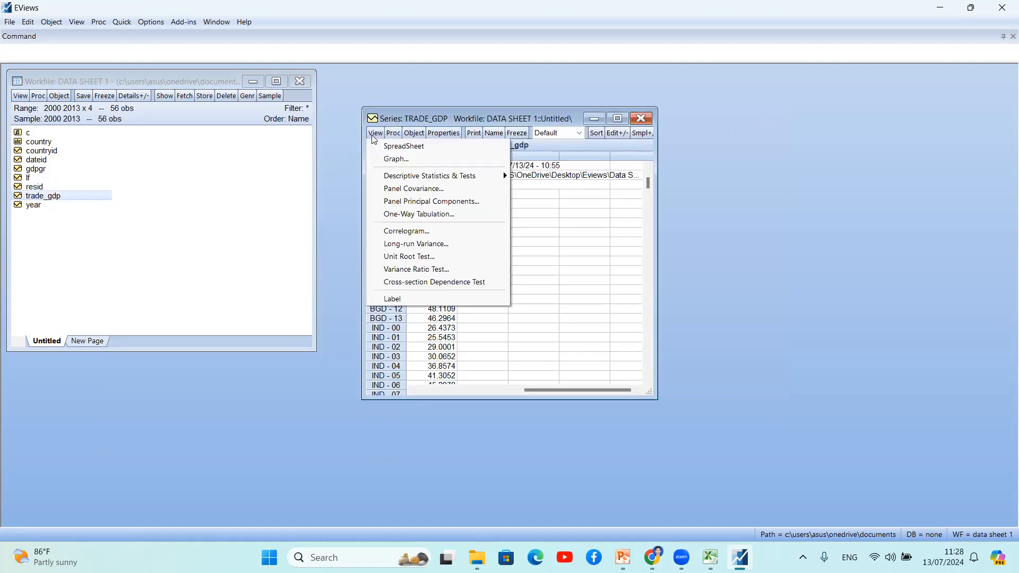
{"action": "left_click", "coordinate": [402, 258]}
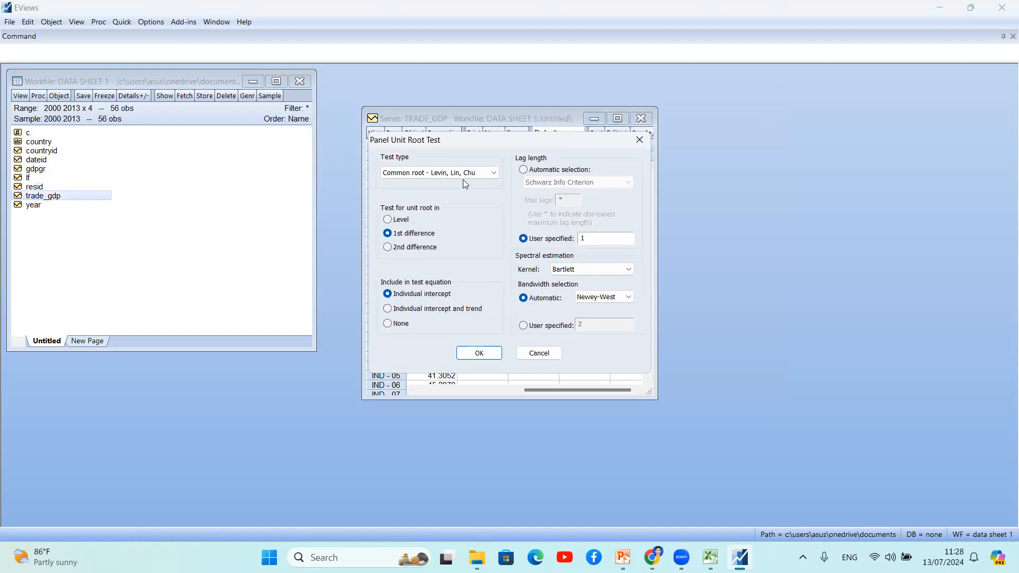
{"action": "left_click", "coordinate": [395, 222]}
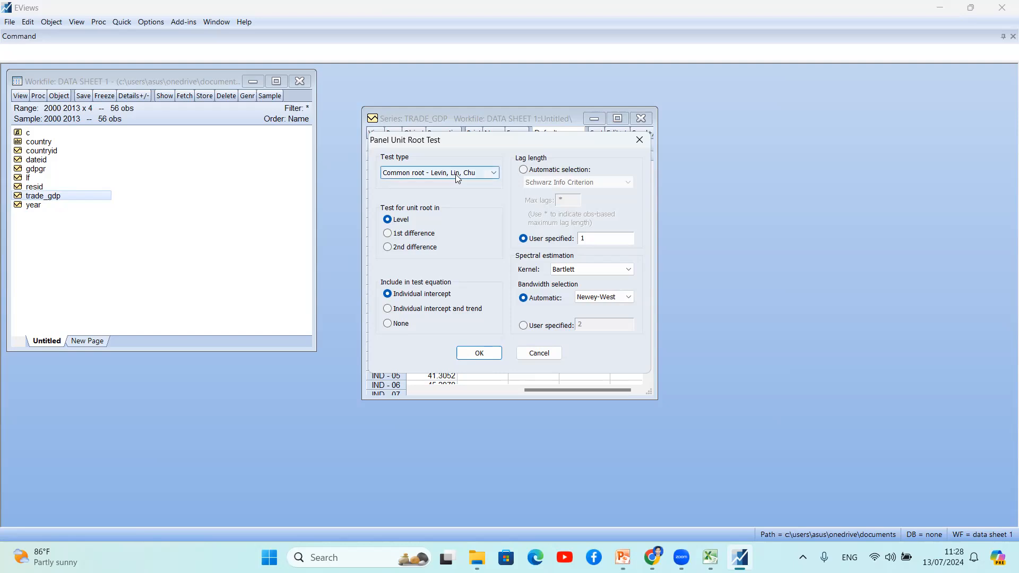
{"action": "left_click", "coordinate": [477, 352]}
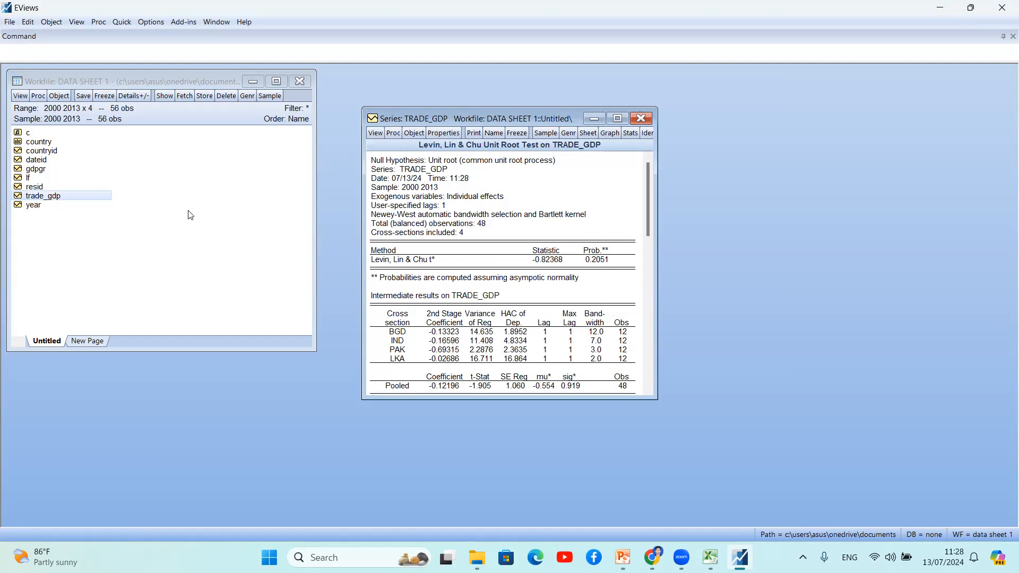
Rerun the Levin, Lin, Chu unit root test on trade_gdp in 1st difference with individual intercept, and close the series.
{"action": "left_click", "coordinate": [375, 137]}
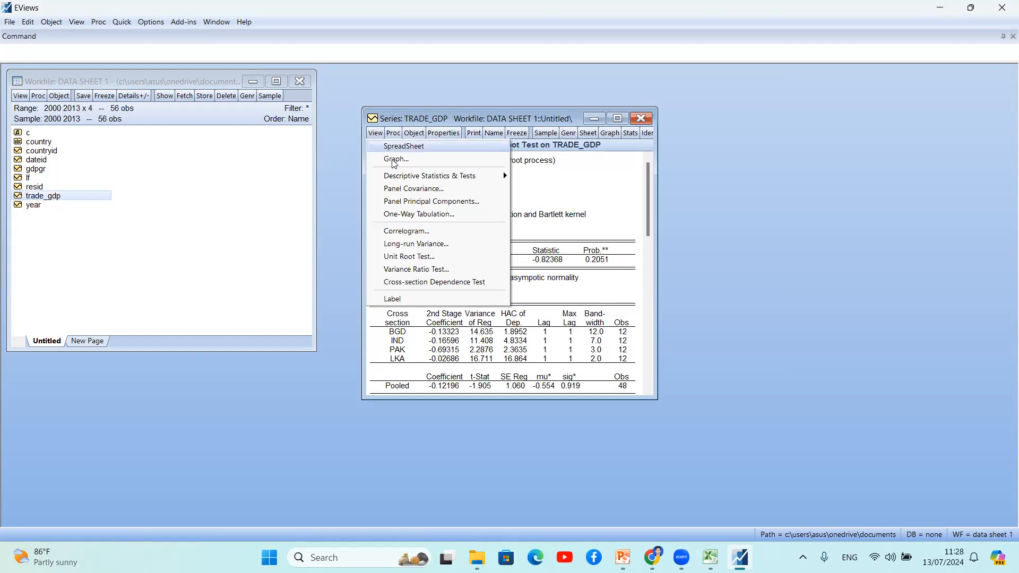
{"action": "left_click", "coordinate": [422, 257]}
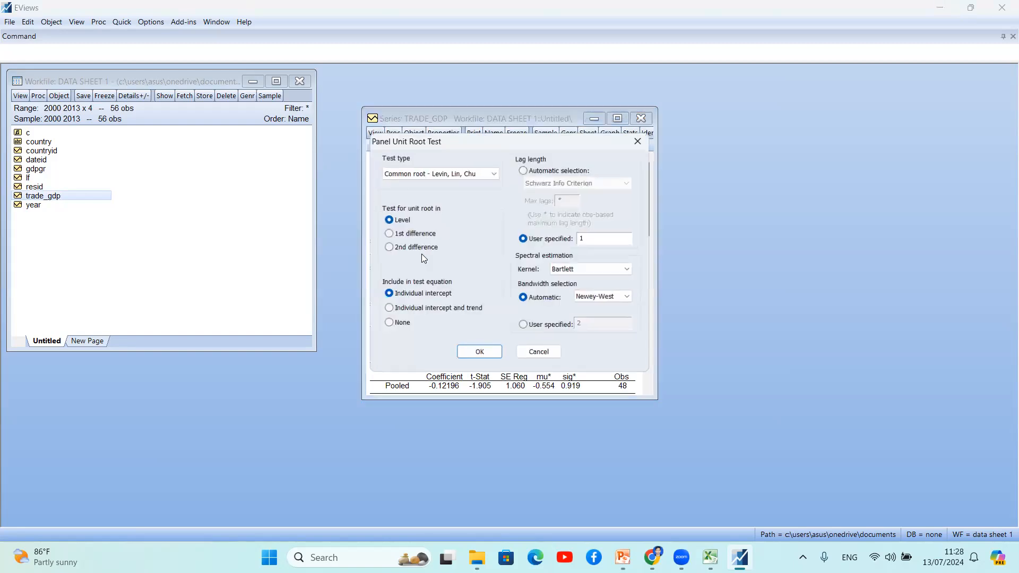
{"action": "left_click", "coordinate": [402, 233]}
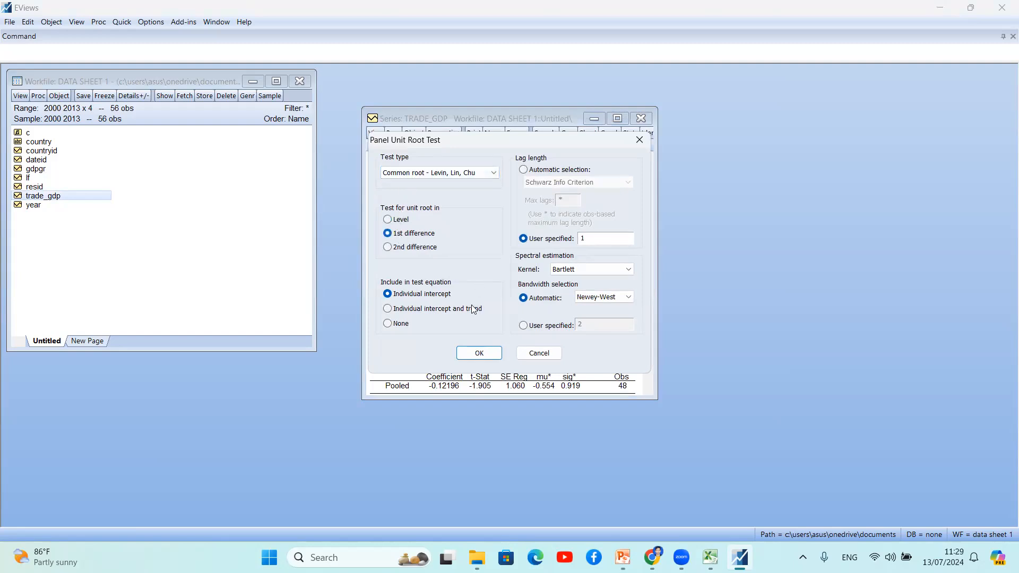
{"action": "left_click", "coordinate": [479, 353]}
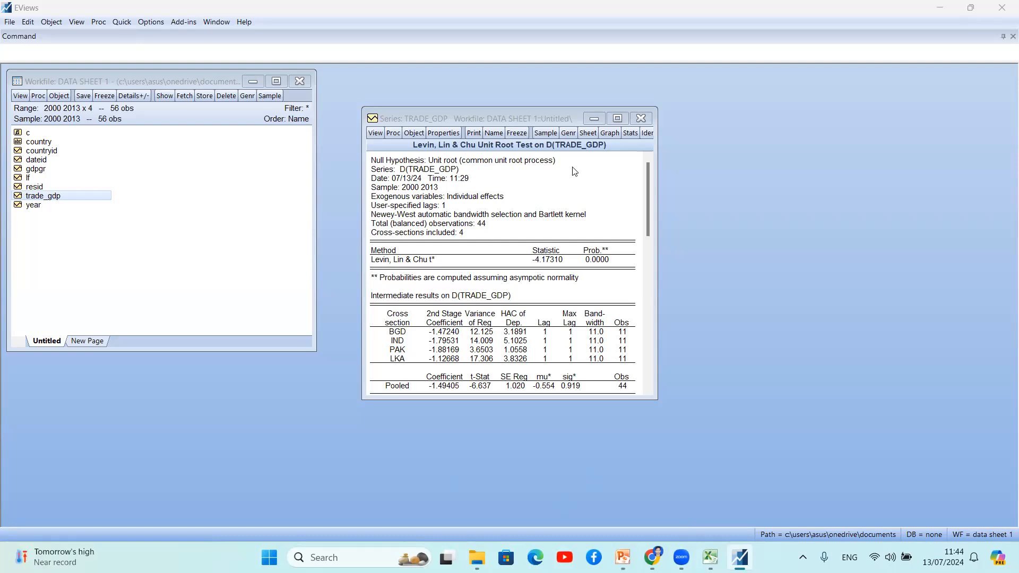
{"action": "left_click", "coordinate": [641, 120]}
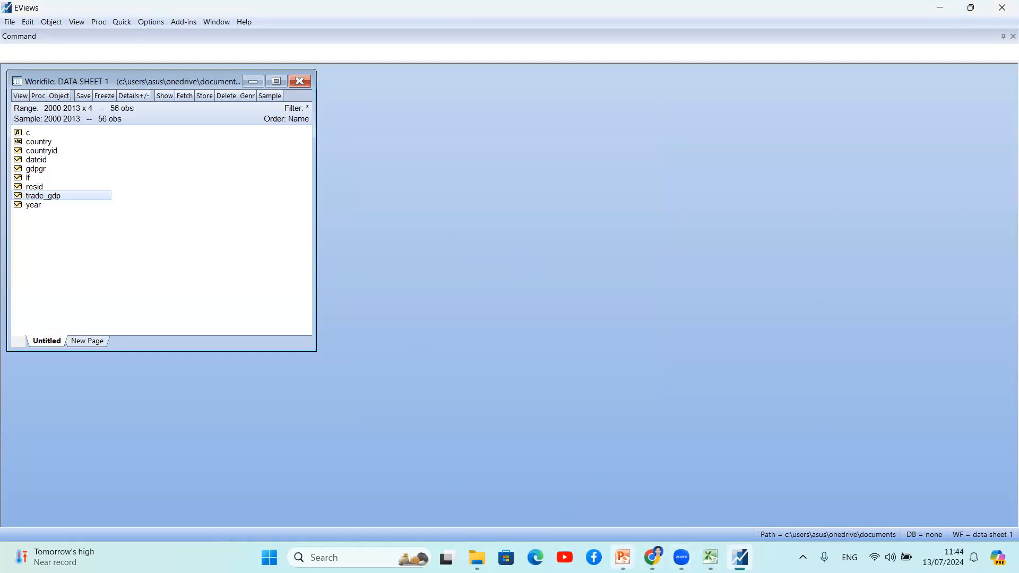
Switch to the Panel Data Analysis presentation in PowerPoint and examine the gdpgr, trade_gdp and lf terms of the model equation on slide 7.
{"action": "mouse_move", "coordinate": [622, 557]}
{"action": "left_click", "coordinate": [663, 487]}
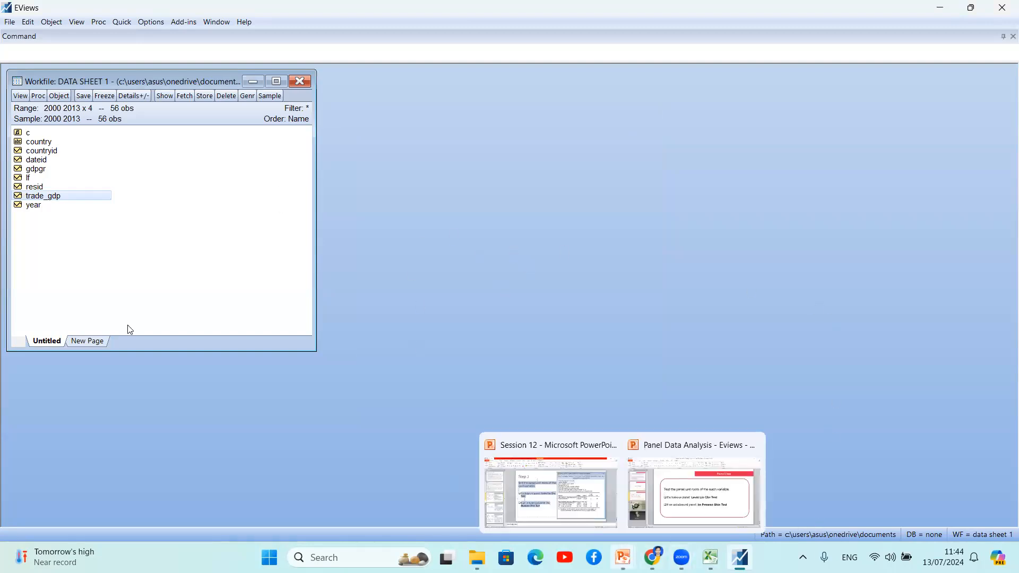
{"action": "left_click", "coordinate": [96, 288]}
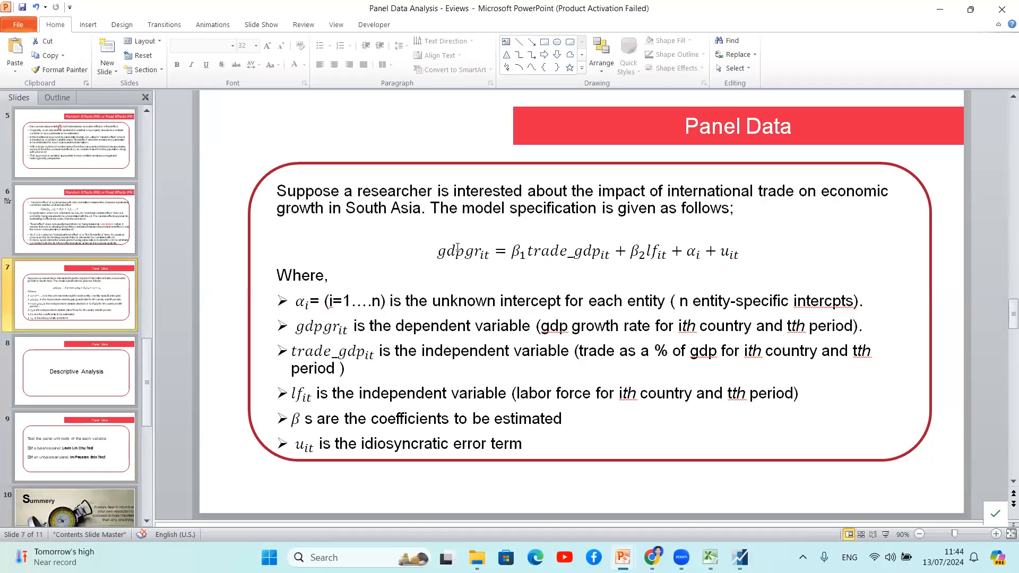
{"action": "left_click", "coordinate": [275, 221]}
{"action": "double_click", "coordinate": [441, 258]}
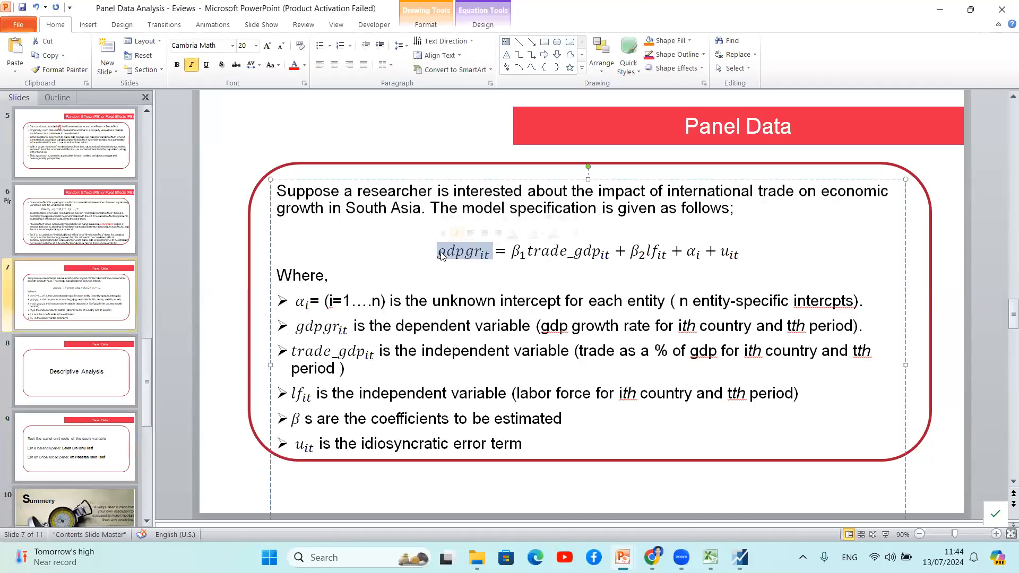
{"action": "left_click", "coordinate": [509, 256]}
{"action": "left_click", "coordinate": [533, 252]}
{"action": "left_click", "coordinate": [581, 255]}
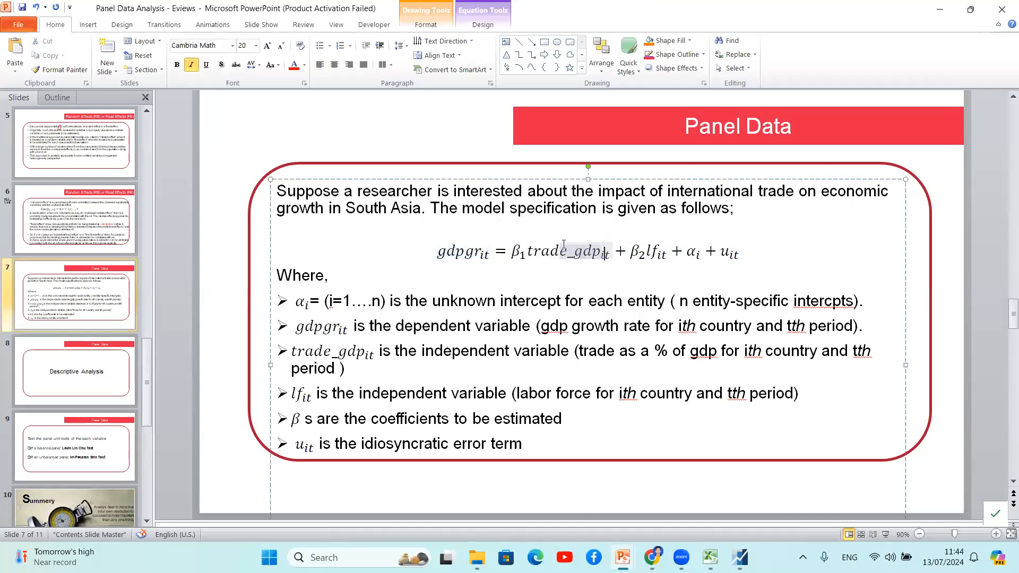
{"action": "double_click", "coordinate": [533, 248]}
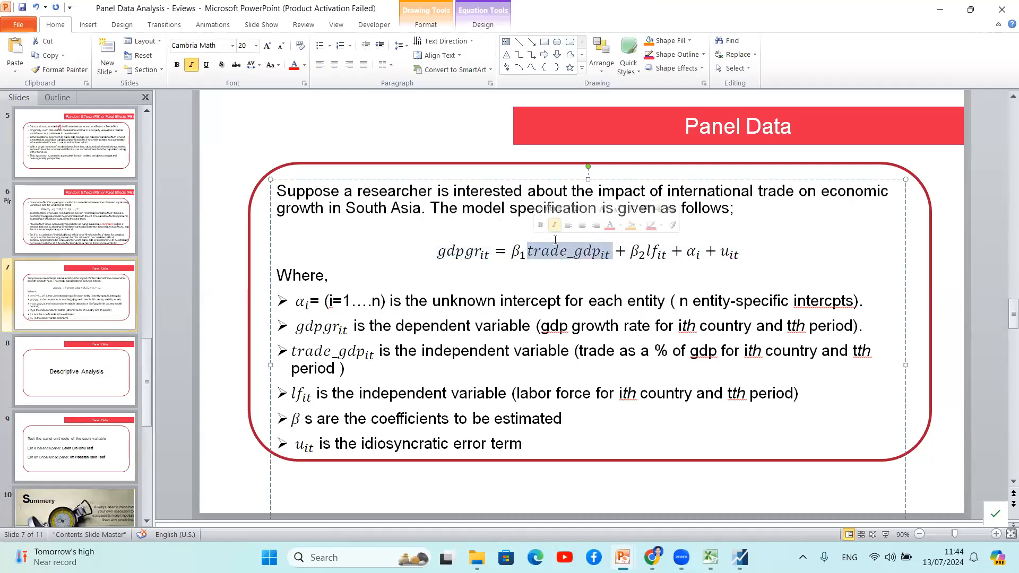
{"action": "left_click_drag", "start_coordinate": [667, 252], "coordinate": [639, 257]}
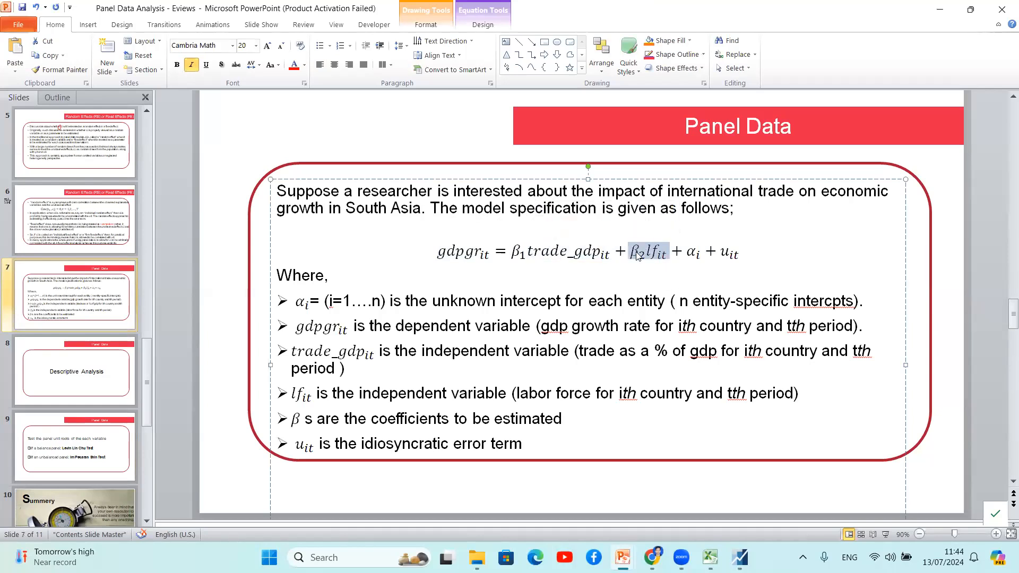
{"action": "left_click", "coordinate": [632, 279]}
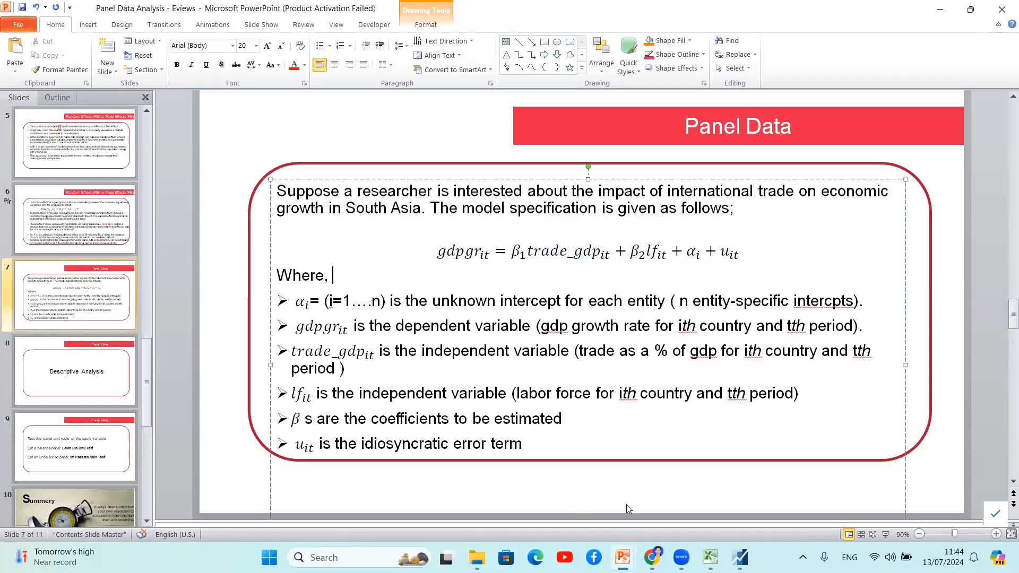
Switch back to EViews and specify a new Least Squares equation as gdpgr c trade_gdp lf.
{"action": "left_click", "coordinate": [740, 558]}
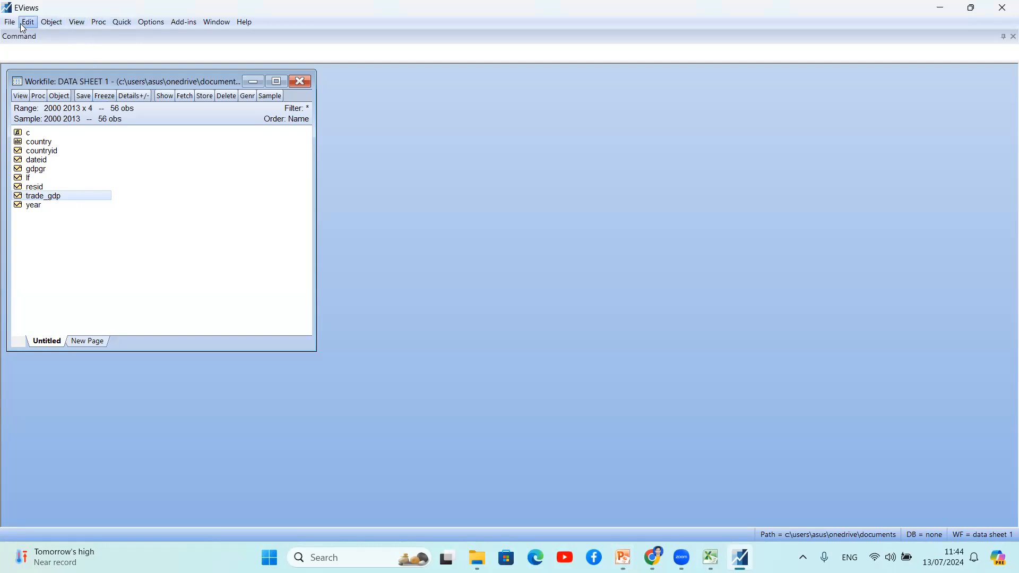
{"action": "left_click", "coordinate": [122, 23]}
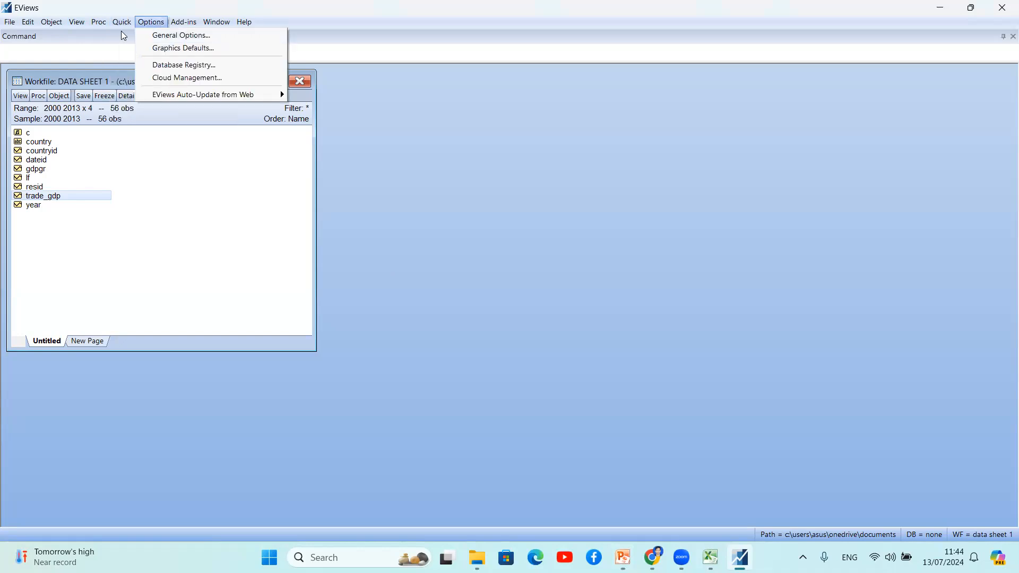
{"action": "left_click", "coordinate": [129, 130]}
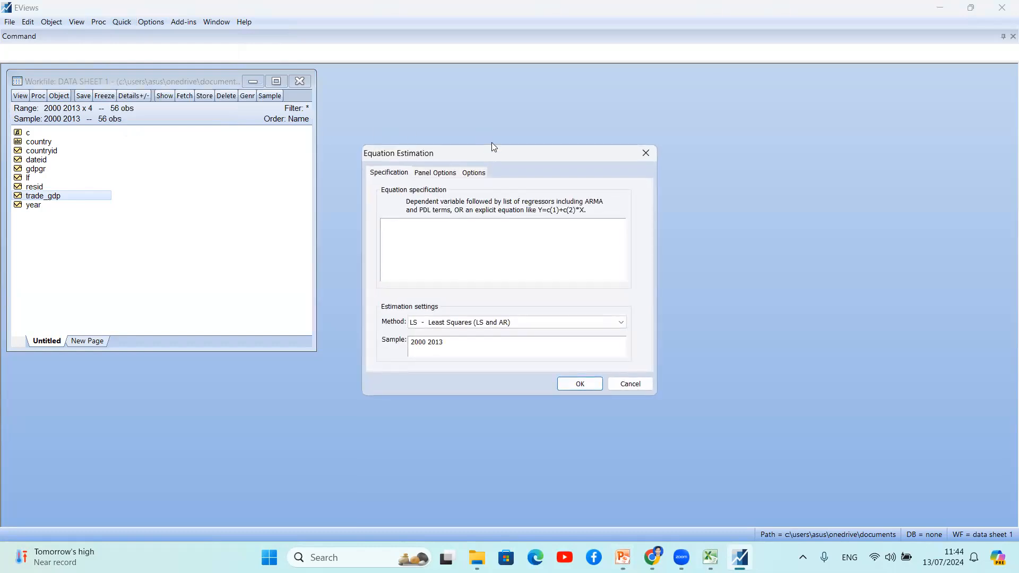
{"action": "left_click_drag", "start_coordinate": [489, 153], "coordinate": [497, 80]}
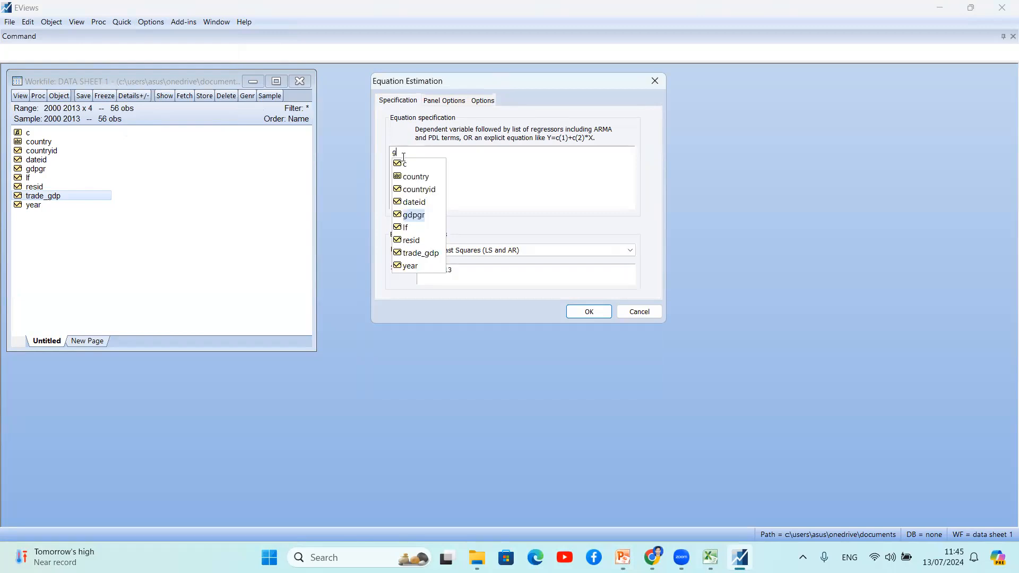
{"action": "left_click", "coordinate": [416, 215]}
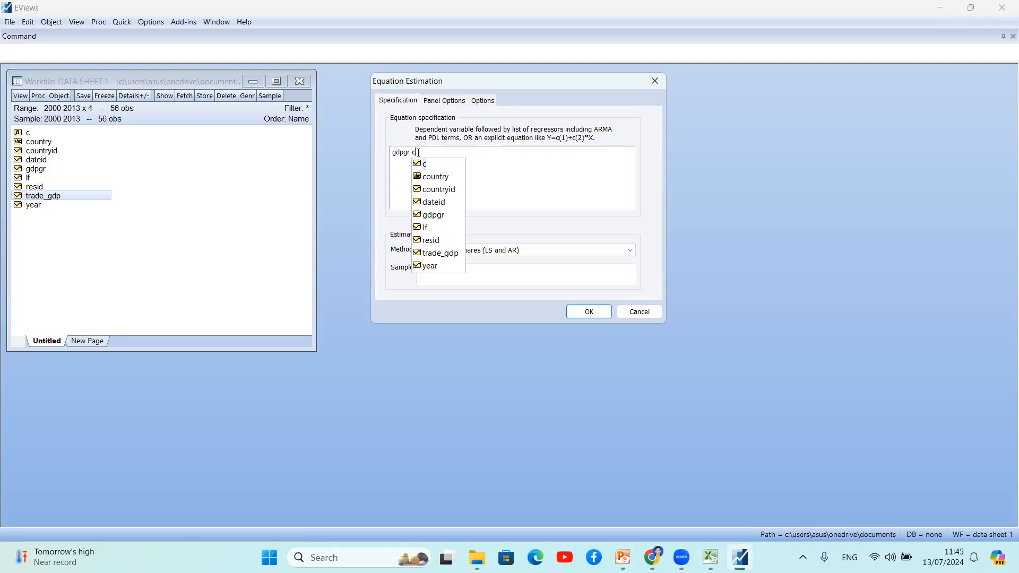
{"action": "left_click", "coordinate": [427, 167]}
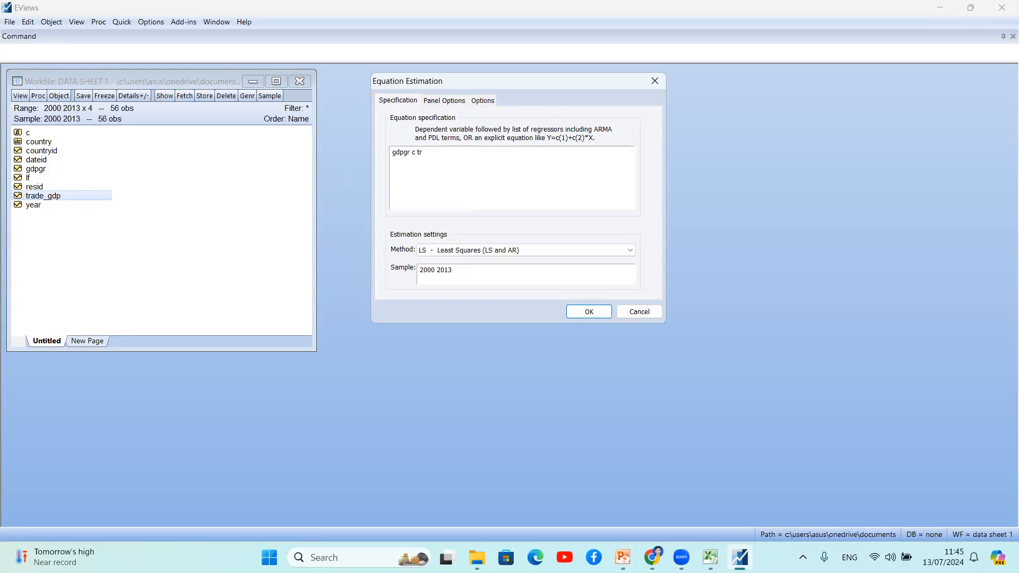
{"action": "left_click", "coordinate": [439, 253]}
Estimate the equation with Random cross-section effects and no period effects, and place its output window beside the workfile.
{"action": "left_click", "coordinate": [448, 101]}
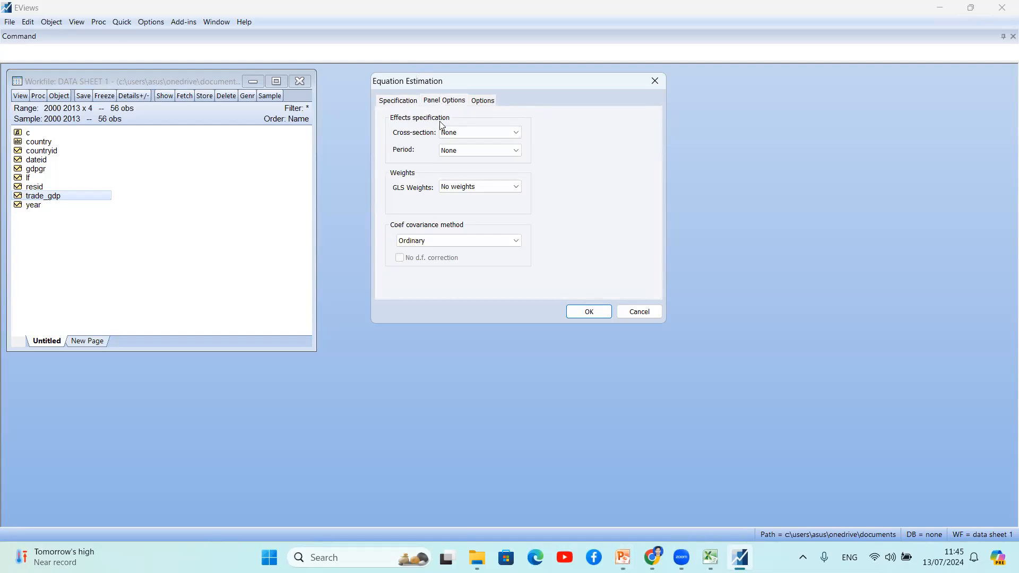
{"action": "left_click", "coordinate": [405, 101]}
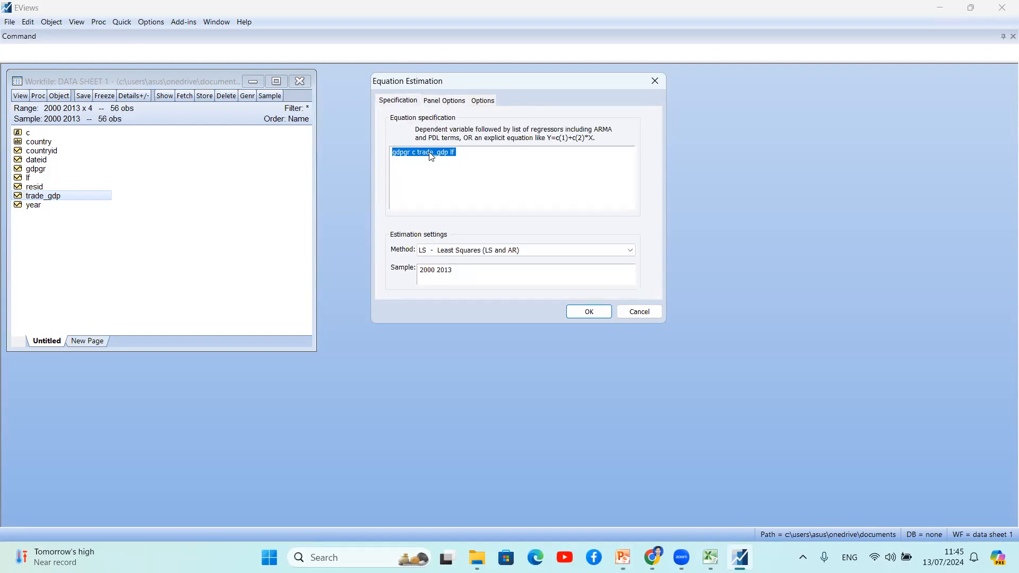
{"action": "left_click", "coordinate": [441, 101]}
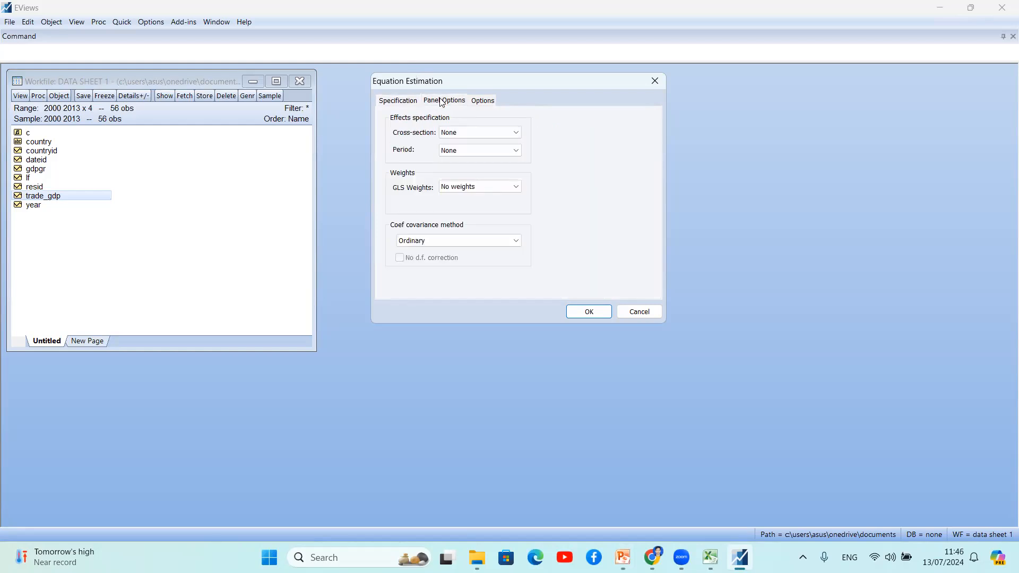
{"action": "left_click", "coordinate": [471, 133]}
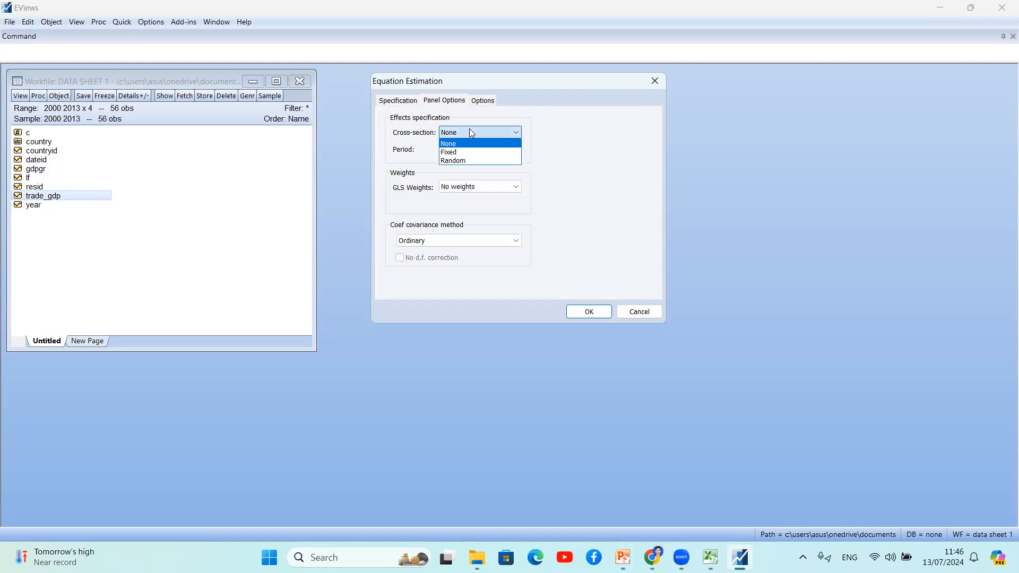
{"action": "left_click", "coordinate": [468, 158]}
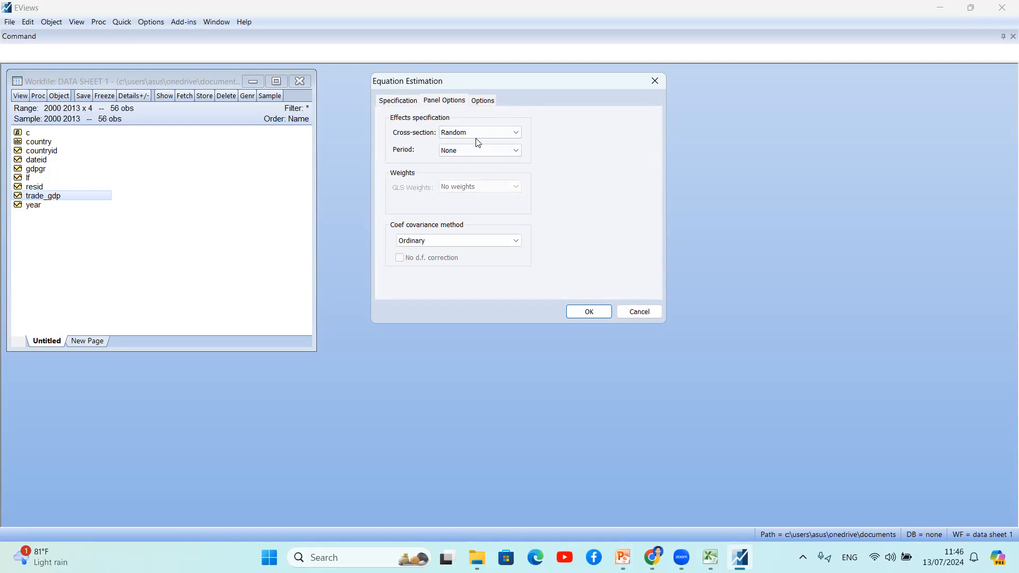
{"action": "left_click", "coordinate": [589, 313]}
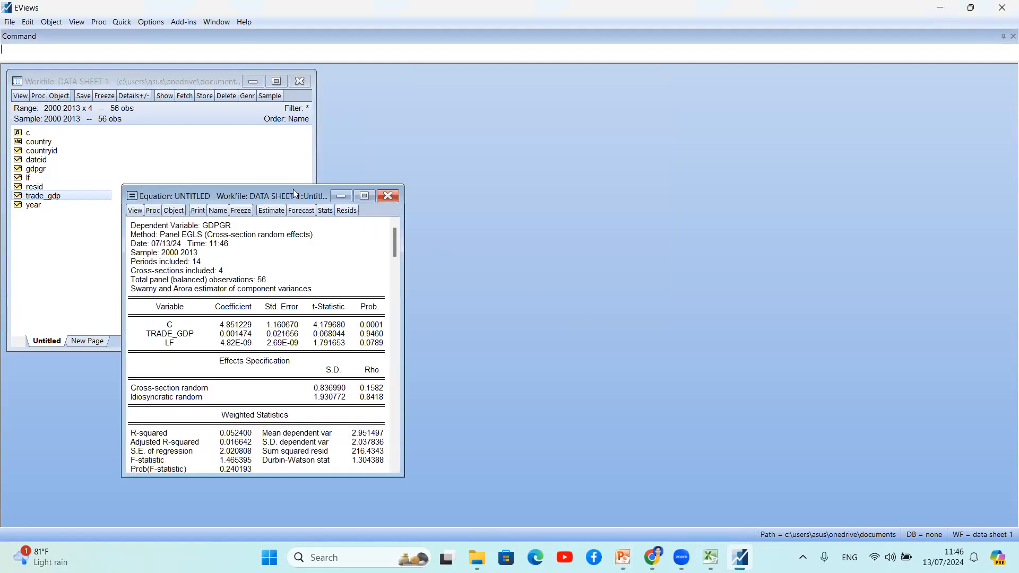
{"action": "left_click_drag", "start_coordinate": [309, 188], "coordinate": [535, 77]}
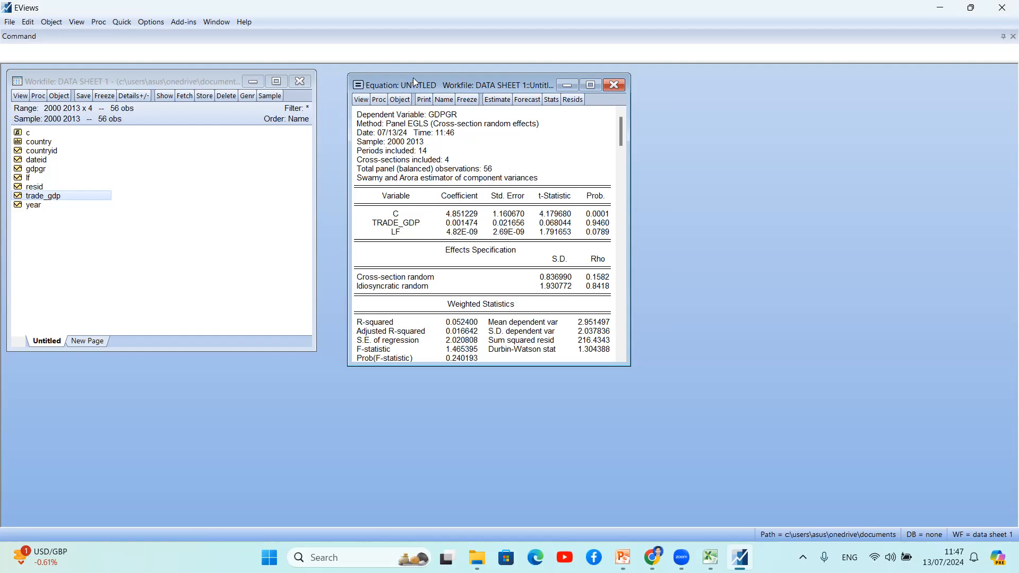
{"action": "left_click_drag", "start_coordinate": [413, 78], "coordinate": [461, 70]}
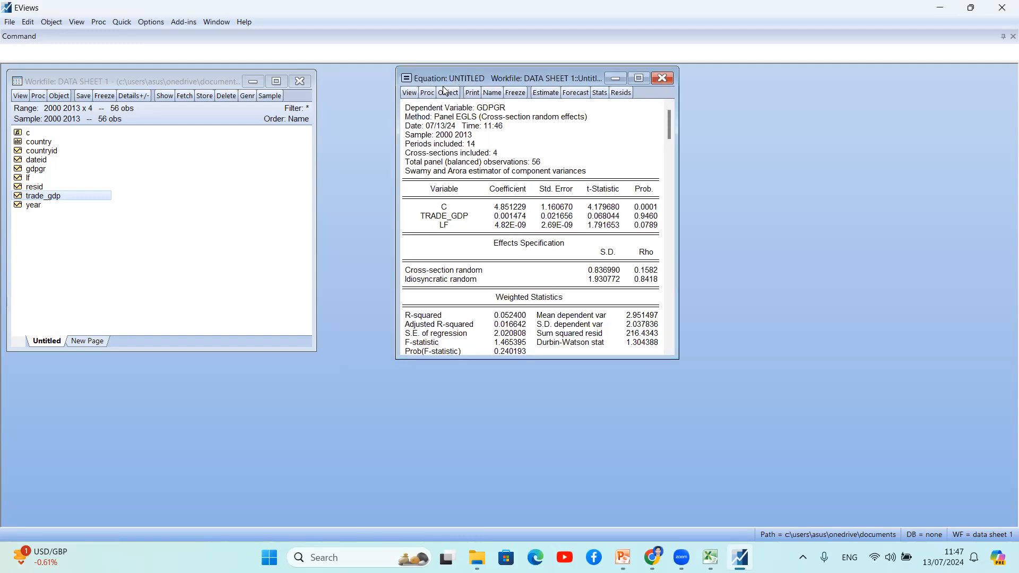
Run the Correlated Random Effects - Hausman Test on the equation and check the Hausman decision rule in the PowerPoint slides.
{"action": "left_click", "coordinate": [409, 94]}
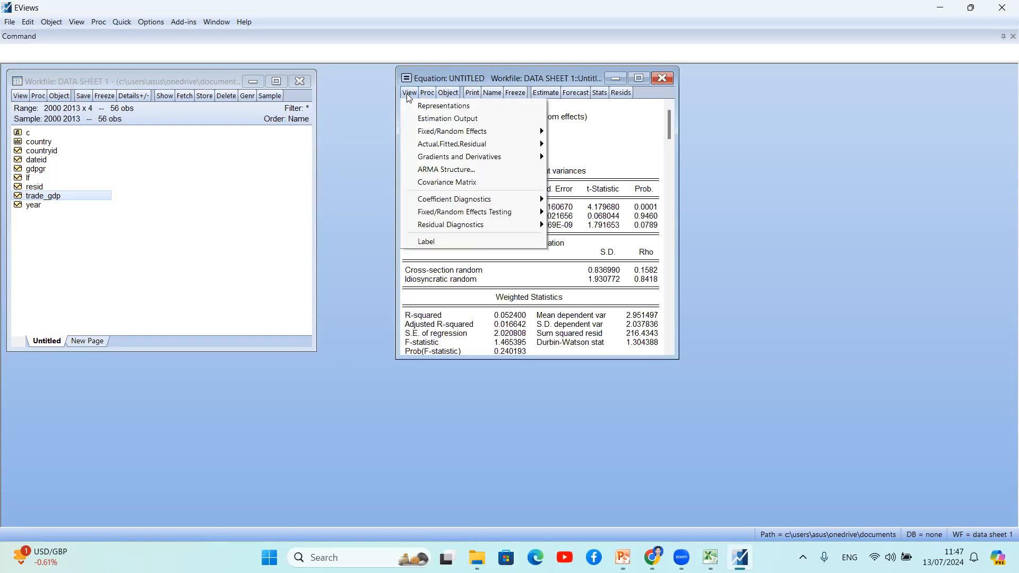
{"action": "mouse_move", "coordinate": [465, 206]}
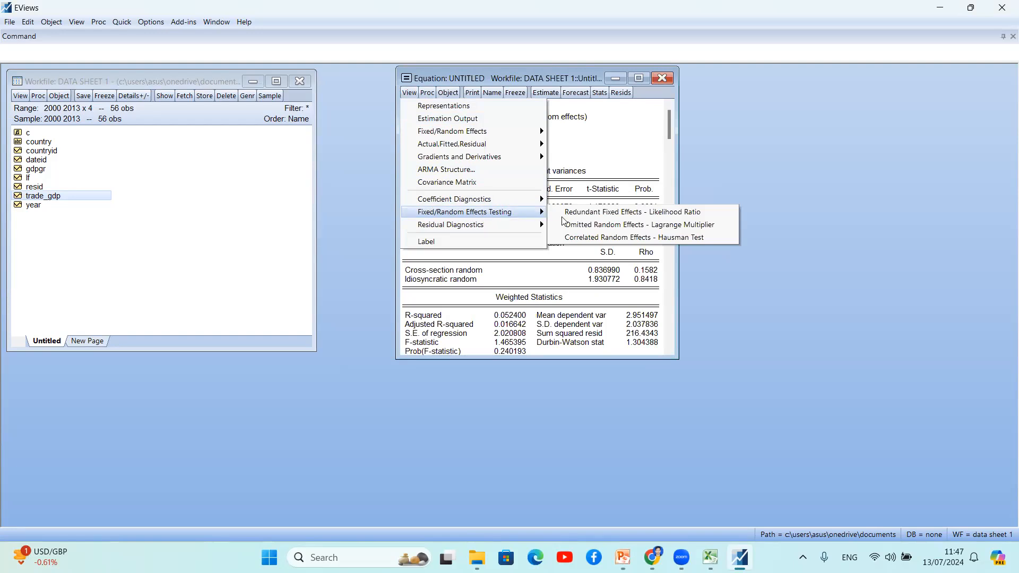
{"action": "left_click", "coordinate": [603, 238]}
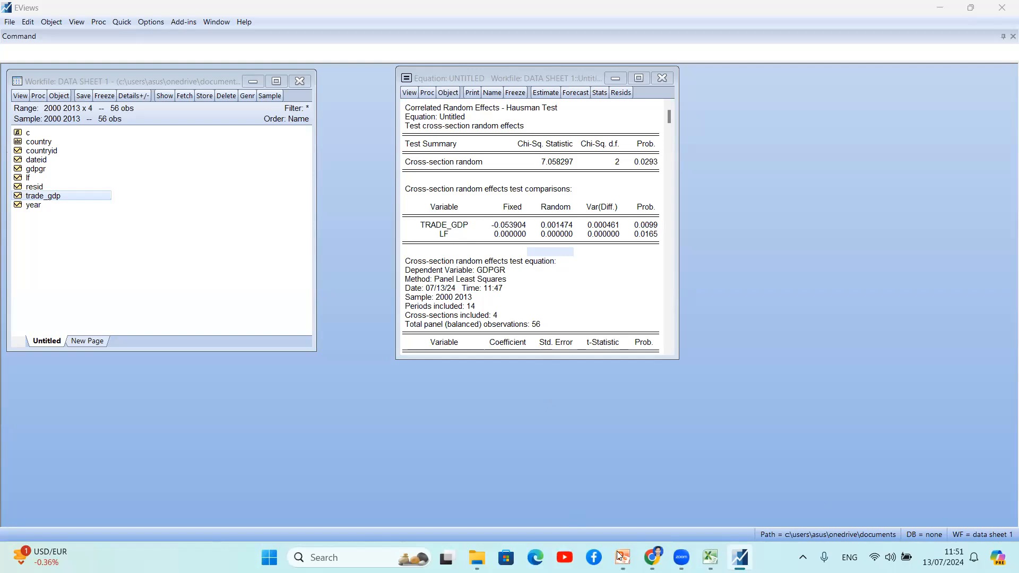
{"action": "key", "text": "alt+Tab"}
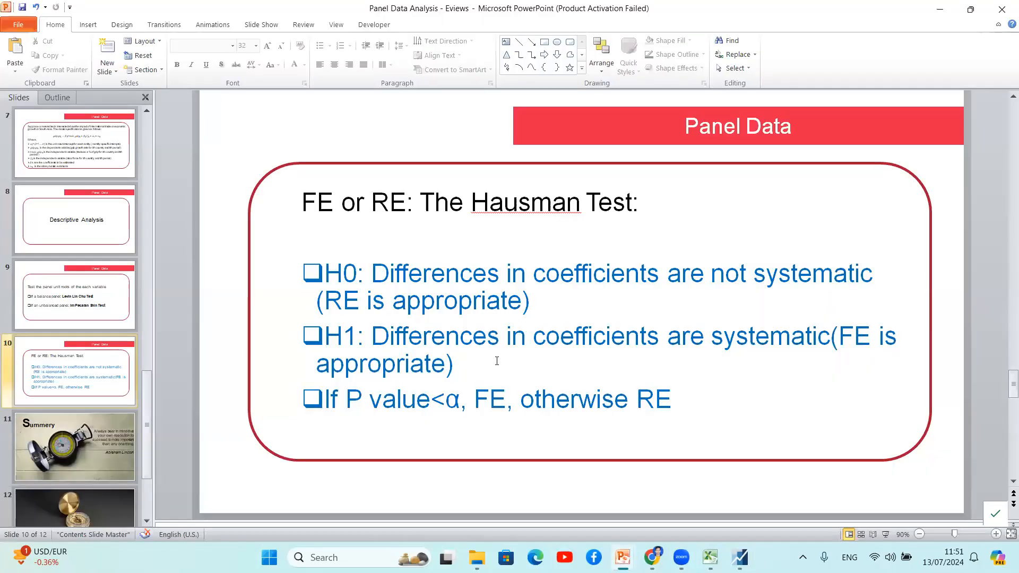
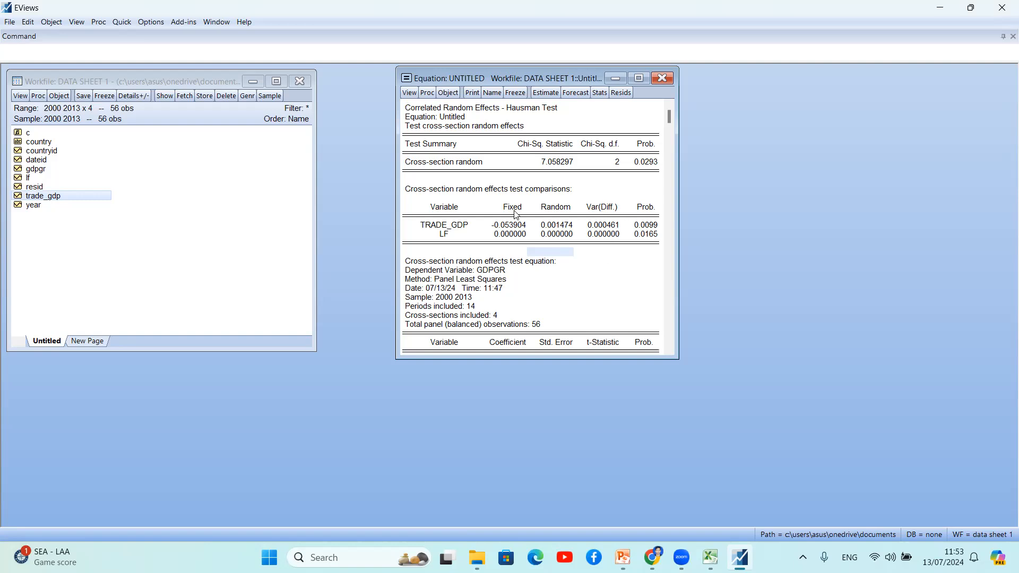
Re-estimate gdpgr c trade_gdp lf with Random cross-section effects, and move the equation window closer to the workfile.
{"action": "left_click", "coordinate": [545, 92]}
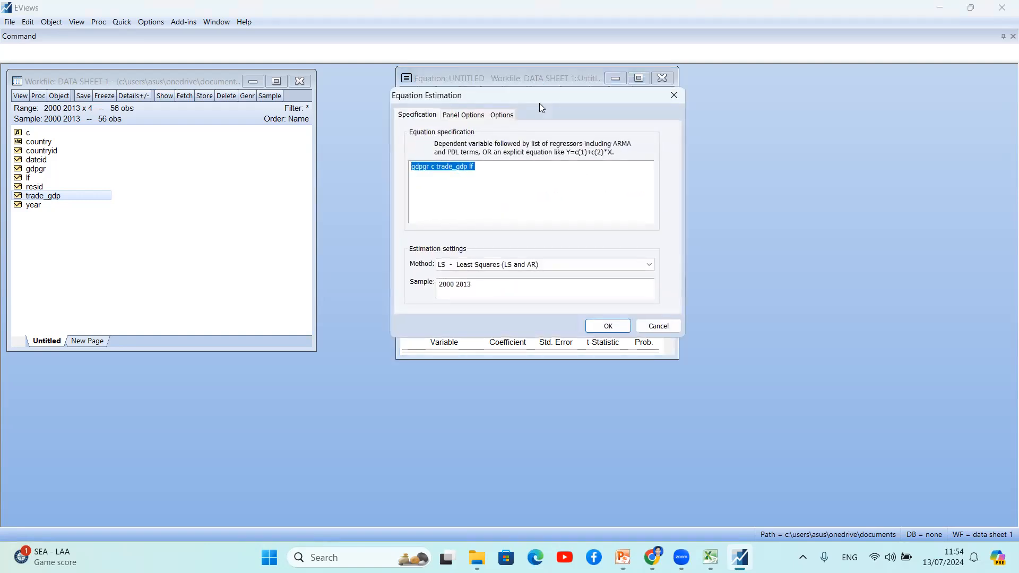
{"action": "left_click", "coordinate": [463, 115]}
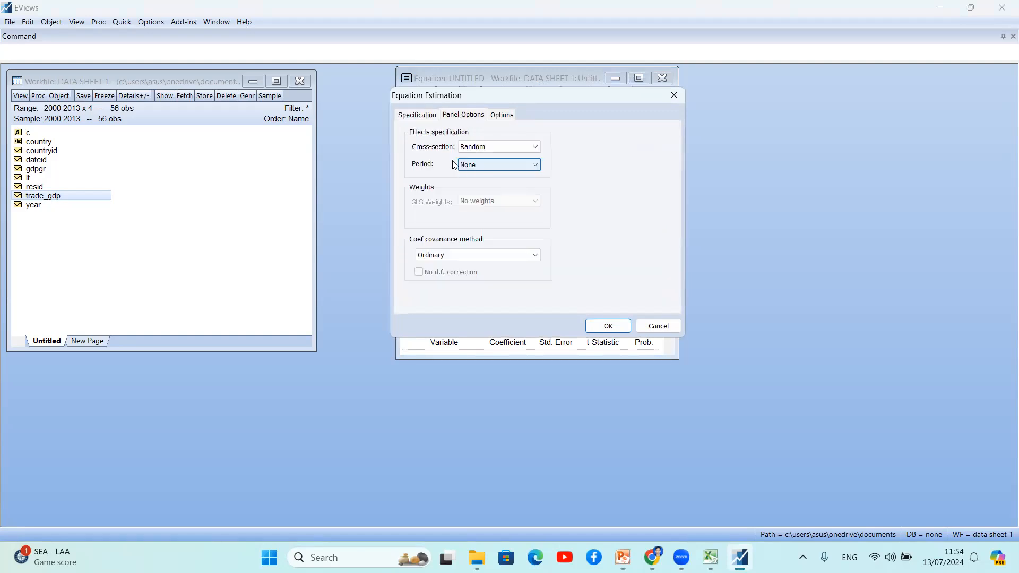
{"action": "left_click", "coordinate": [608, 325]}
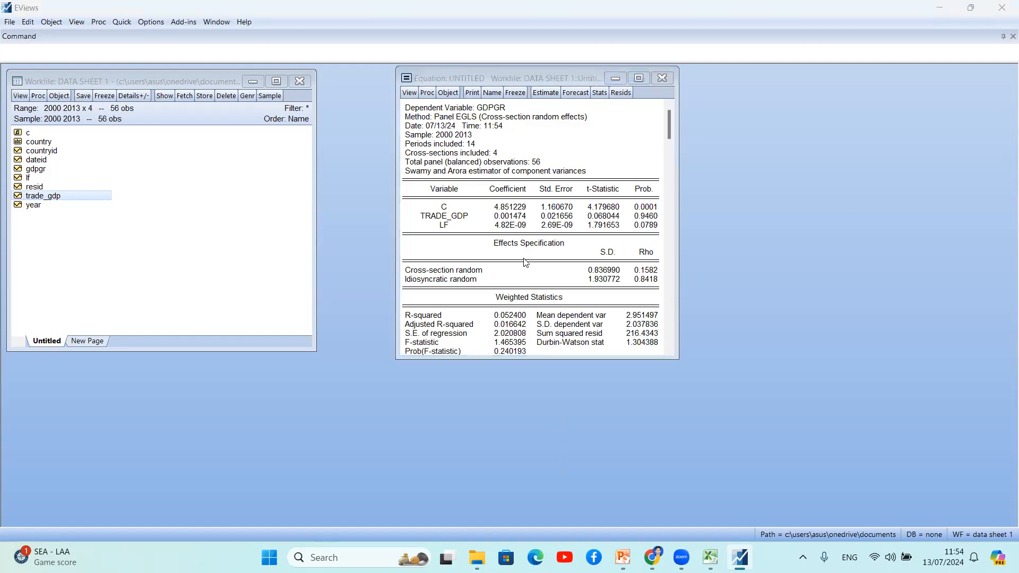
{"action": "left_click_drag", "start_coordinate": [544, 70], "coordinate": [498, 74]}
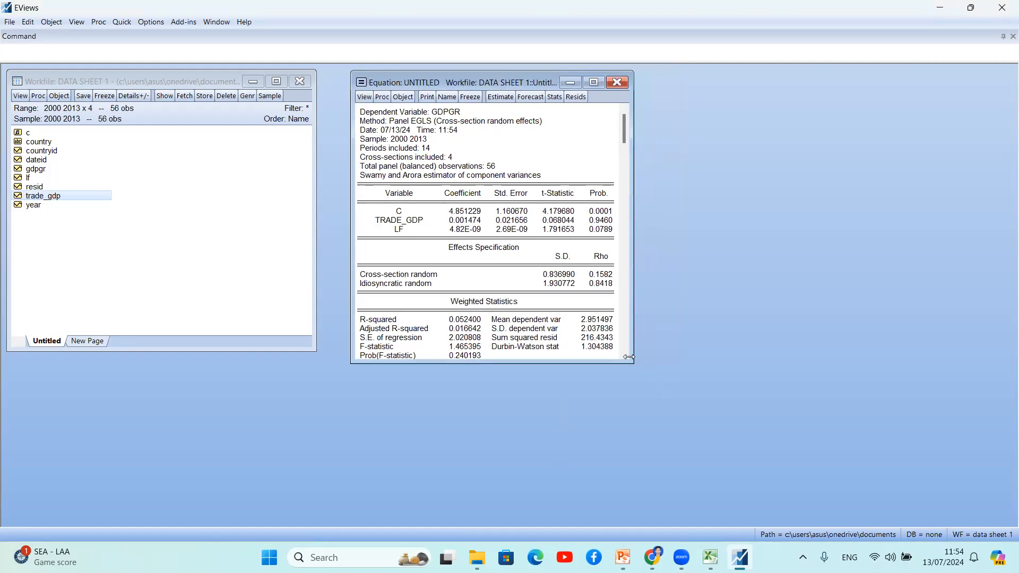
Enlarge the equation window and run the Correlated Random Effects - Hausman Test on the random-effects equation.
{"action": "left_click_drag", "start_coordinate": [631, 364], "coordinate": [716, 439]}
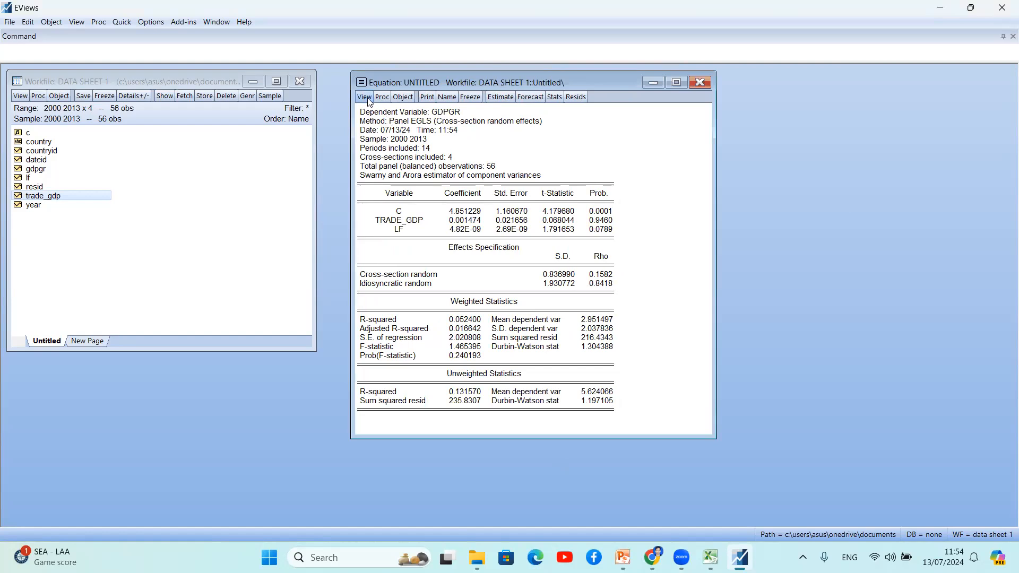
{"action": "left_click", "coordinate": [364, 97]}
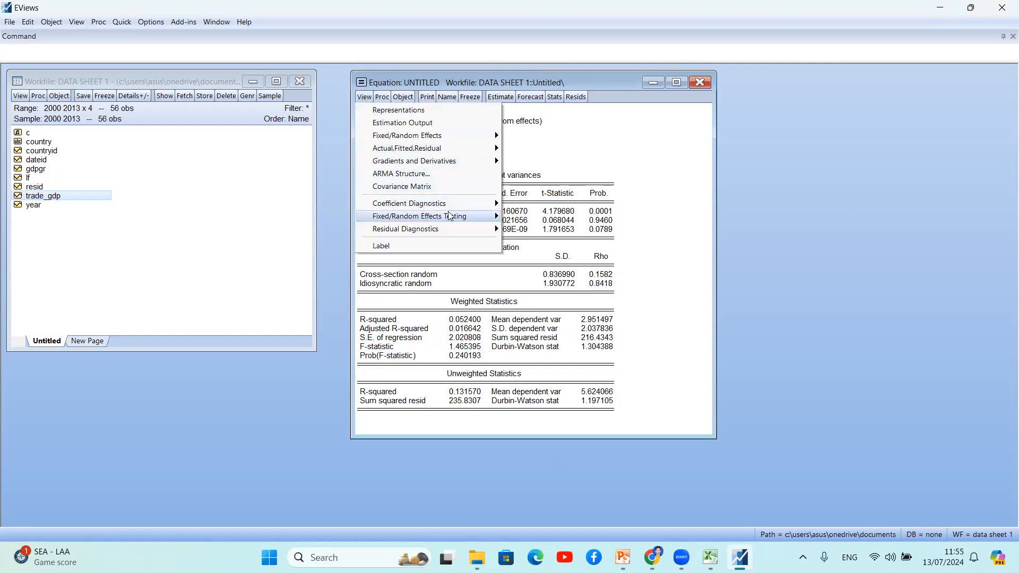
{"action": "mouse_move", "coordinate": [449, 216]}
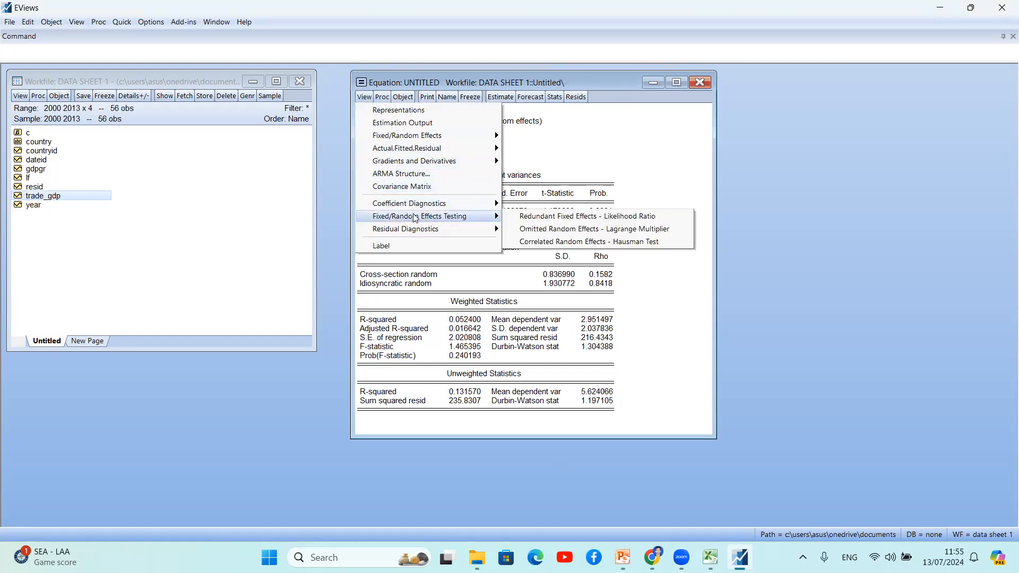
{"action": "left_click", "coordinate": [633, 238]}
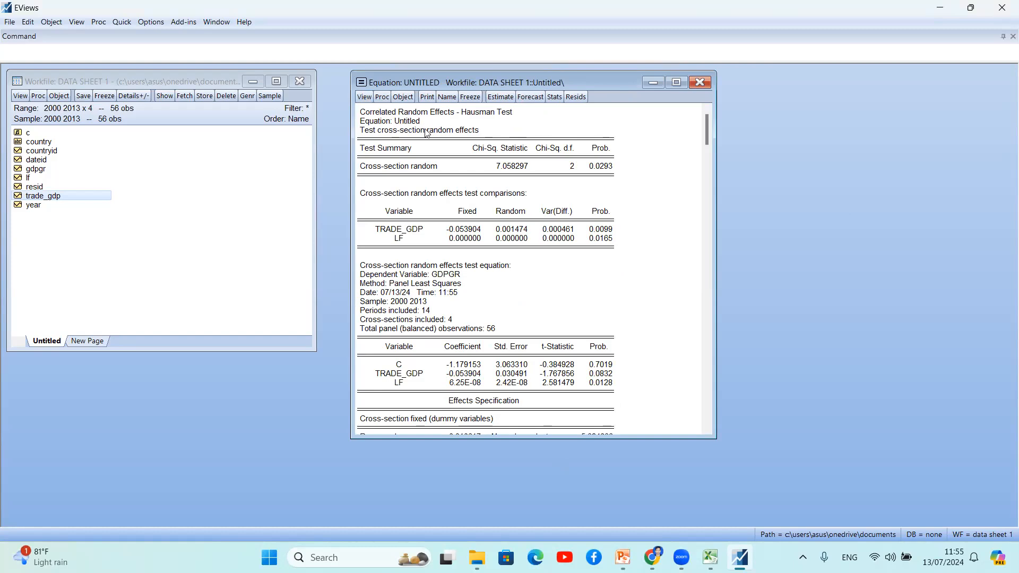
Re-estimate gdpgr c trade_gdp lf with Fixed cross-section effects and no period effects.
{"action": "left_click", "coordinate": [510, 99]}
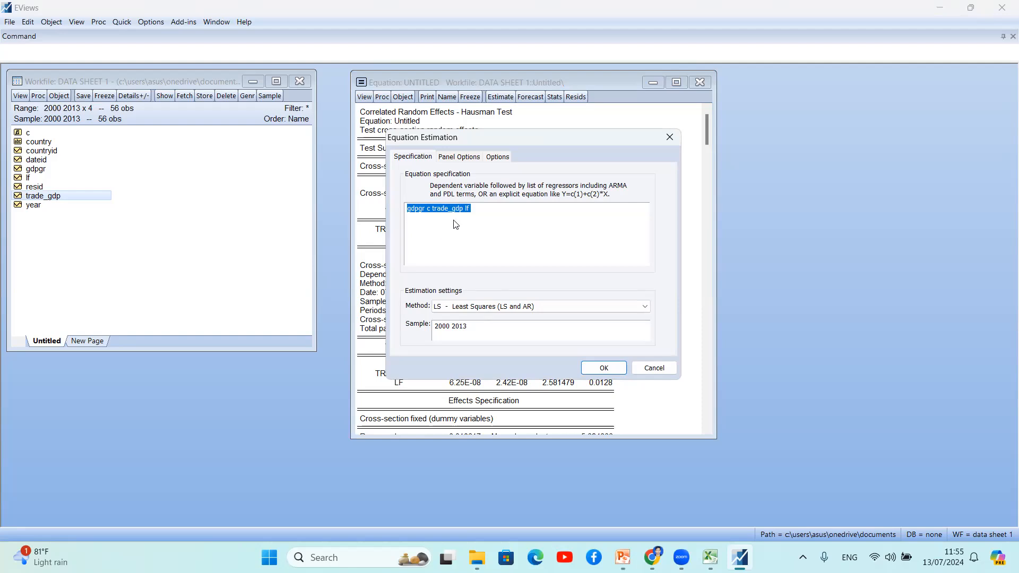
{"action": "left_click", "coordinate": [458, 158]}
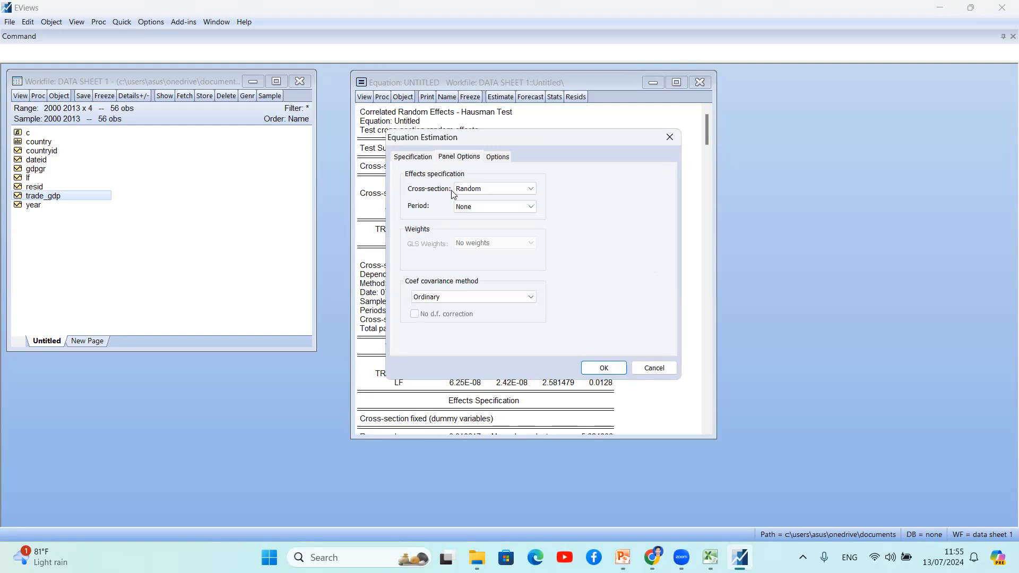
{"action": "left_click", "coordinate": [481, 191]}
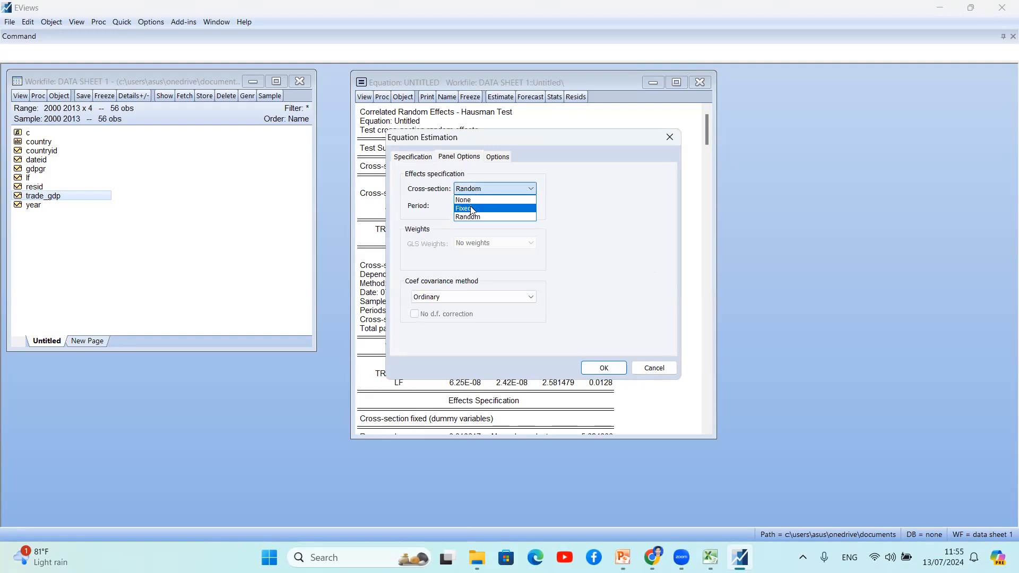
{"action": "left_click", "coordinate": [470, 206]}
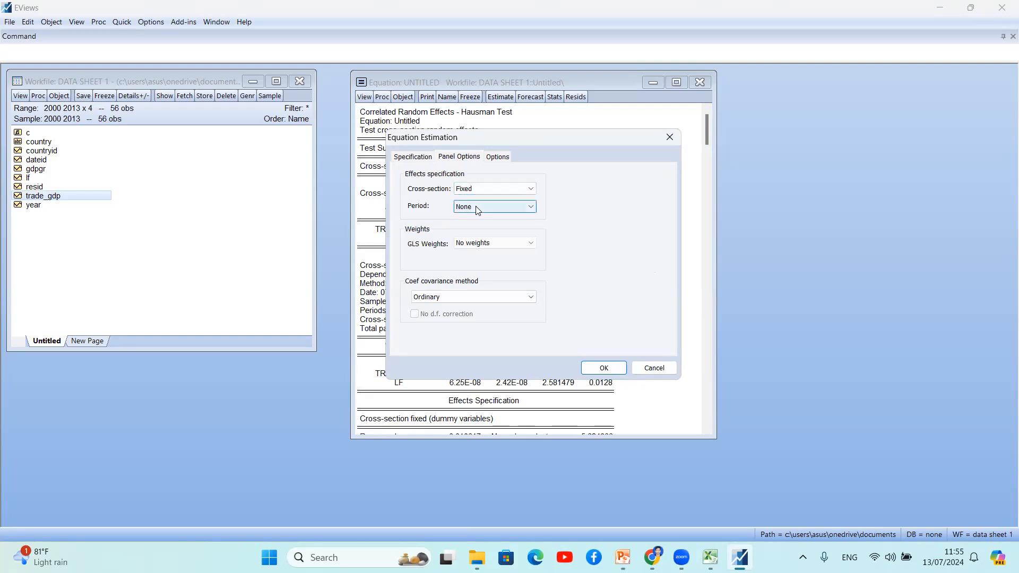
{"action": "left_click", "coordinate": [605, 367]}
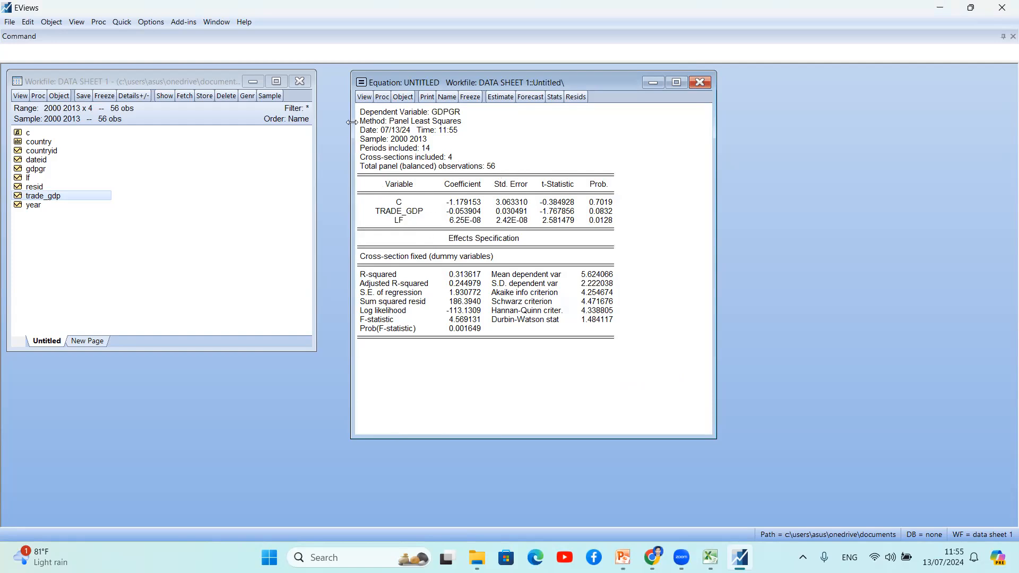
Switch the equation's cross-section effects back to Random and re-estimate it.
{"action": "left_click", "coordinate": [500, 96]}
{"action": "left_click", "coordinate": [460, 156]}
{"action": "left_click", "coordinate": [525, 188]}
{"action": "left_click", "coordinate": [478, 216]}
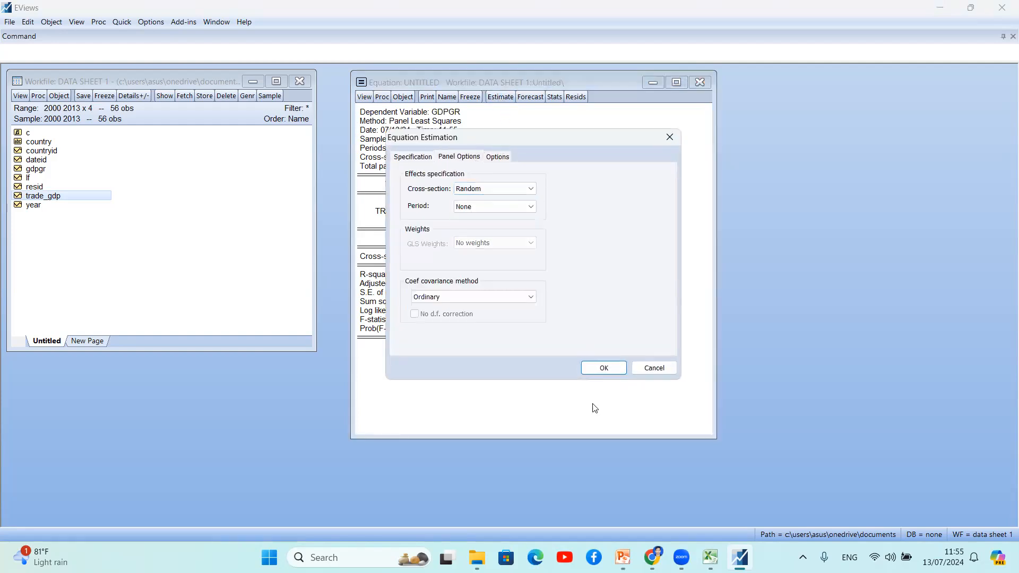
{"action": "left_click", "coordinate": [598, 370]}
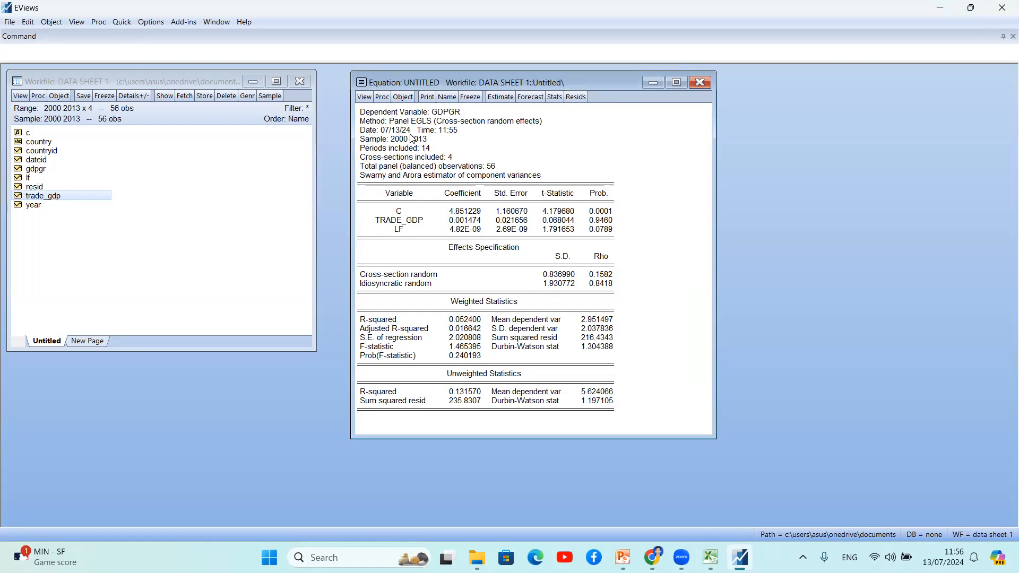
{"action": "left_click", "coordinate": [507, 97]}
{"action": "left_click", "coordinate": [668, 136]}
{"action": "left_click", "coordinate": [500, 97]}
{"action": "left_click", "coordinate": [460, 156]}
{"action": "left_click", "coordinate": [480, 189]}
{"action": "left_click", "coordinate": [482, 209]}
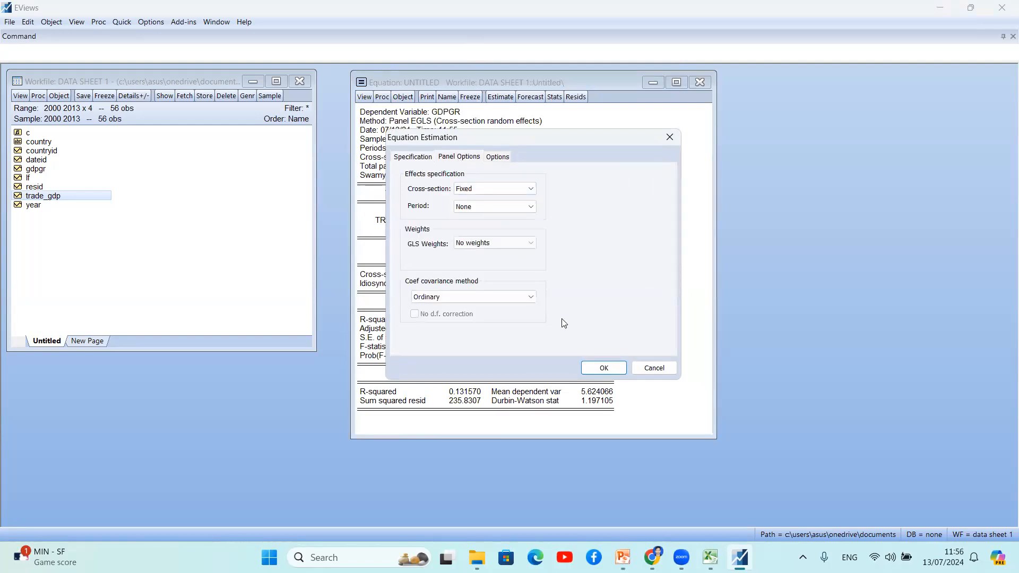
{"action": "left_click", "coordinate": [675, 139]}
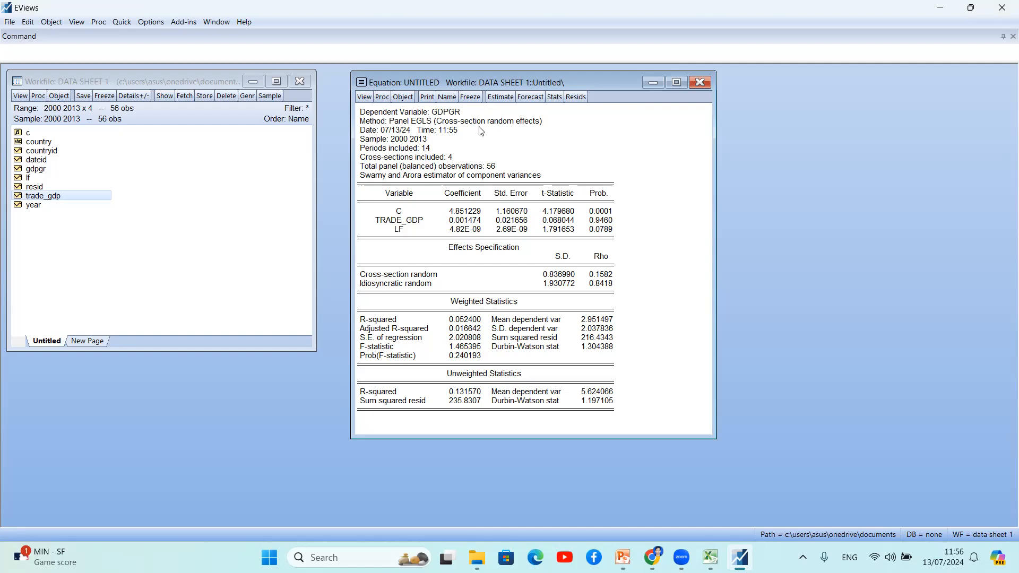
Estimate the equation gdpgr c trade_gdp lf with cross-section effects set to Fixed and period effects to None.
{"action": "left_click", "coordinate": [499, 96]}
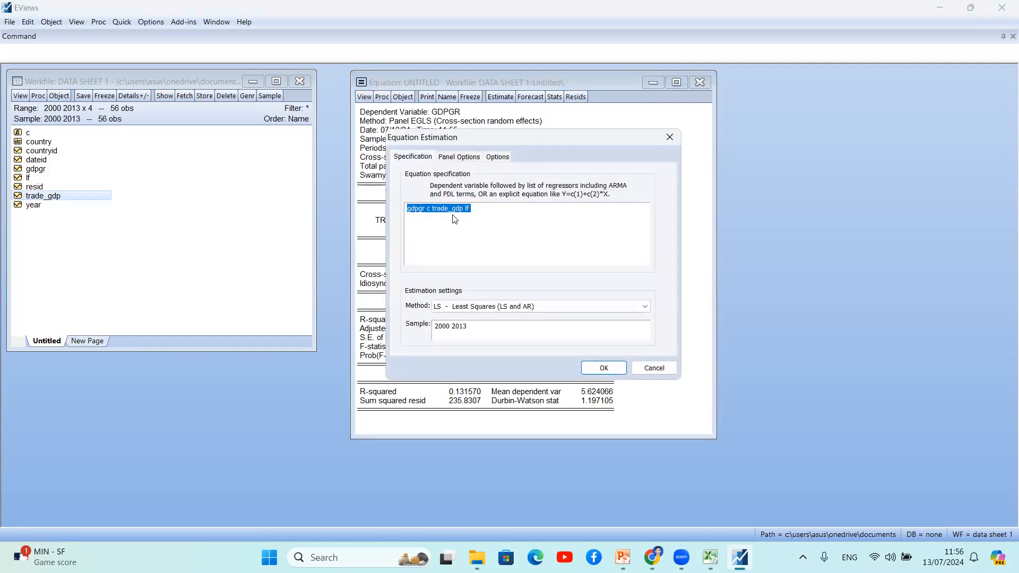
{"action": "left_click", "coordinate": [462, 157]}
{"action": "left_click", "coordinate": [496, 189]}
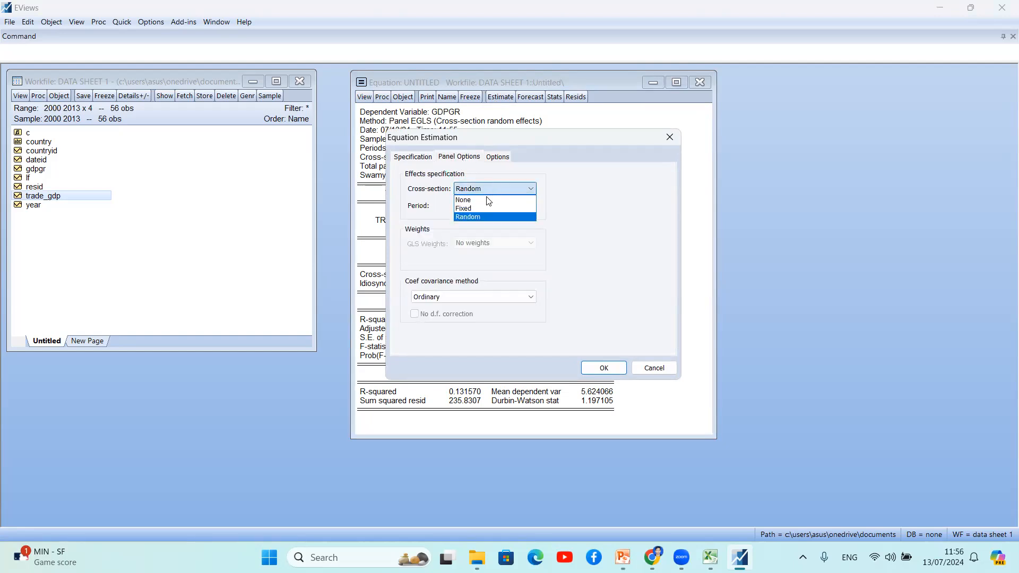
{"action": "left_click", "coordinate": [482, 209]}
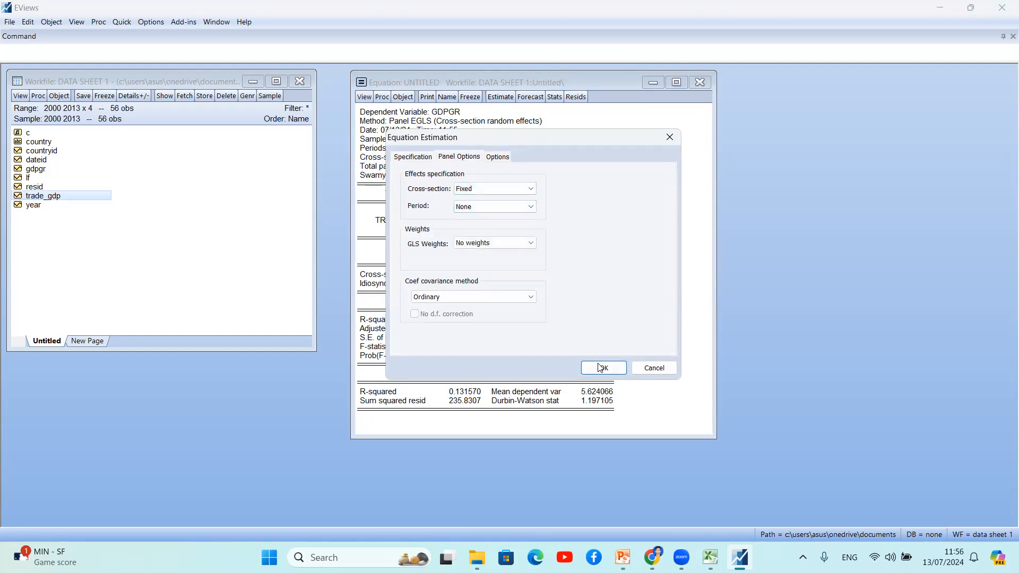
{"action": "left_click", "coordinate": [600, 367]}
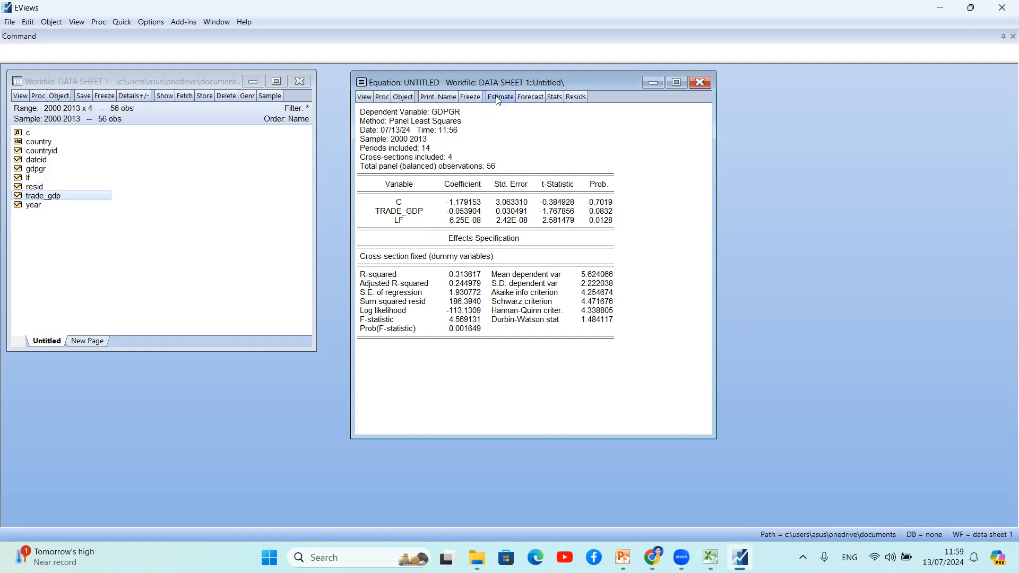
Name the fixed-effects equation eq01 so it is stored in the workfile, and close its window.
{"action": "left_click", "coordinate": [375, 114]}
{"action": "left_click", "coordinate": [375, 121]}
{"action": "left_click", "coordinate": [378, 139]}
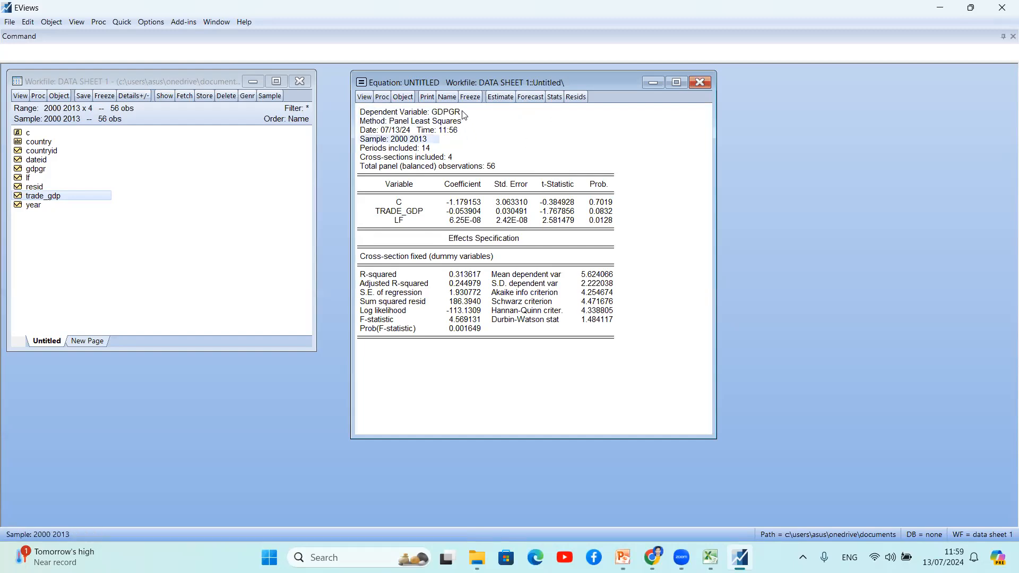
{"action": "left_click", "coordinate": [447, 97]}
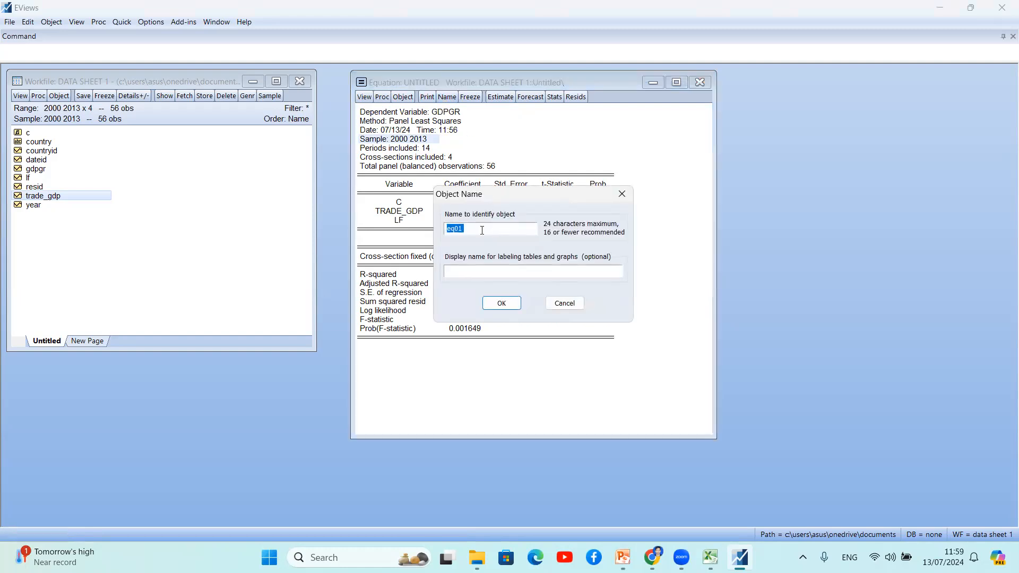
{"action": "left_click", "coordinate": [502, 303]}
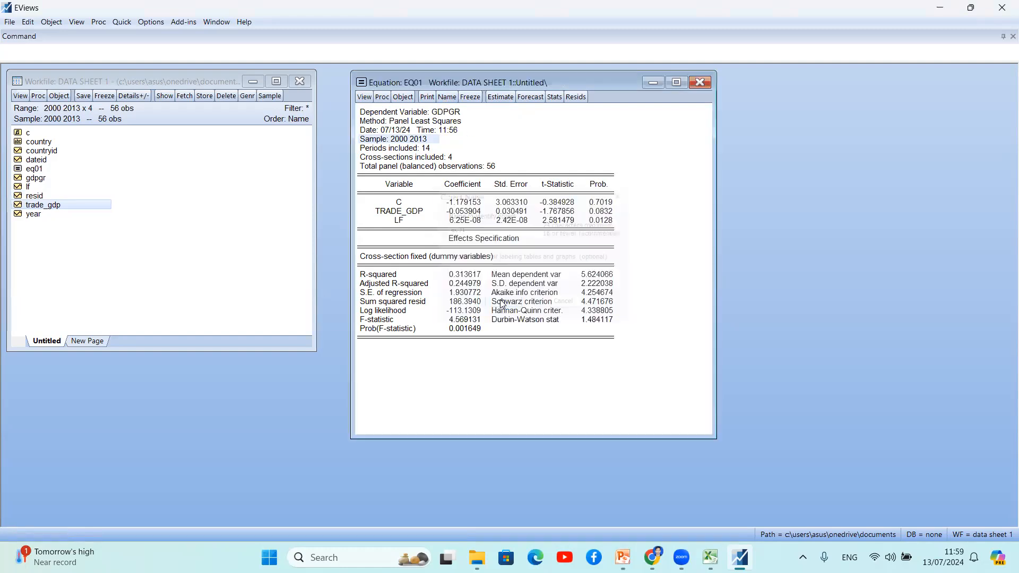
{"action": "left_click", "coordinate": [699, 82]}
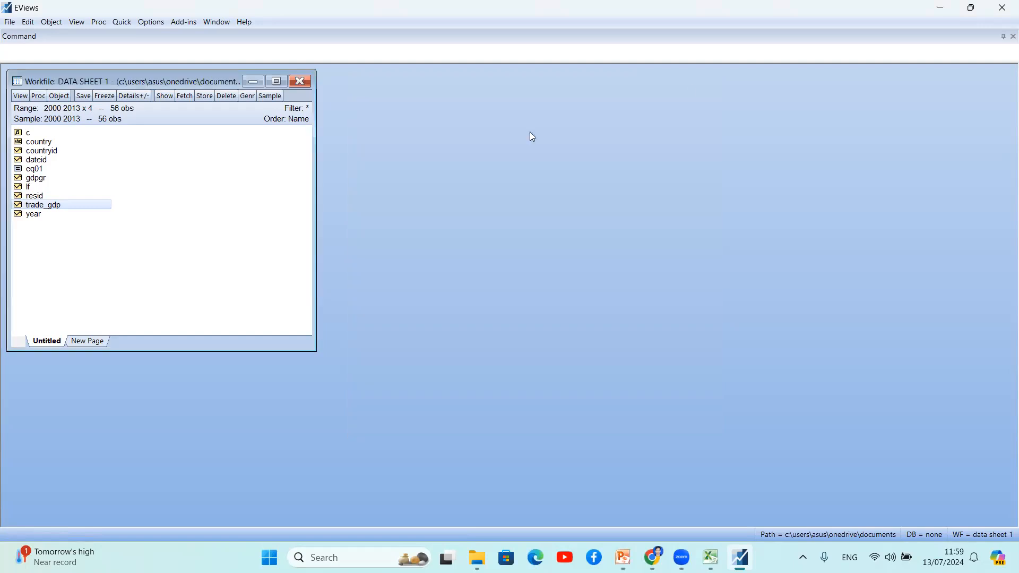
Reopen eq01 from the workfile to review its output and object name, and close it without changes.
{"action": "double_click", "coordinate": [33, 169]}
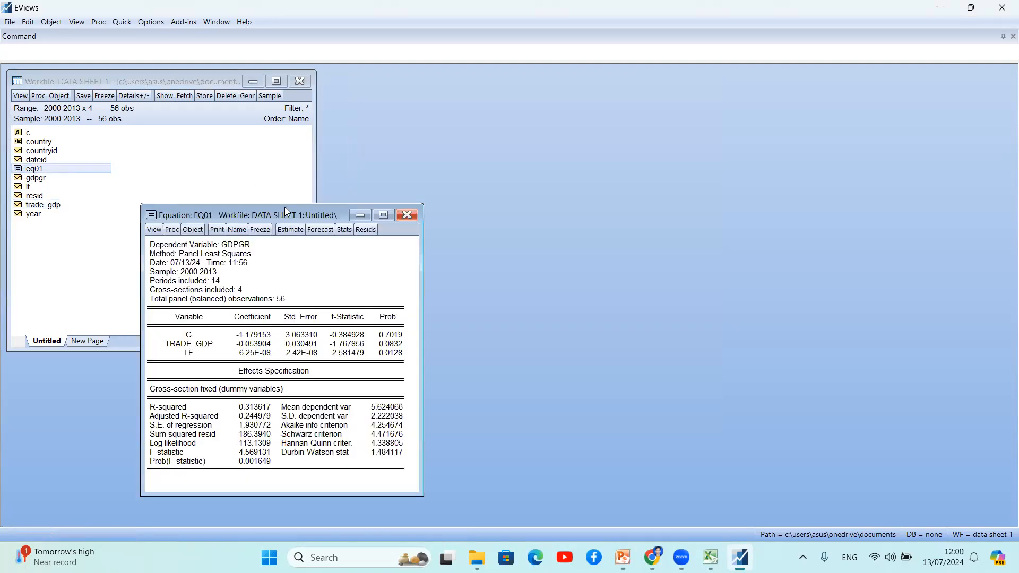
{"action": "left_click_drag", "start_coordinate": [287, 208], "coordinate": [550, 81]}
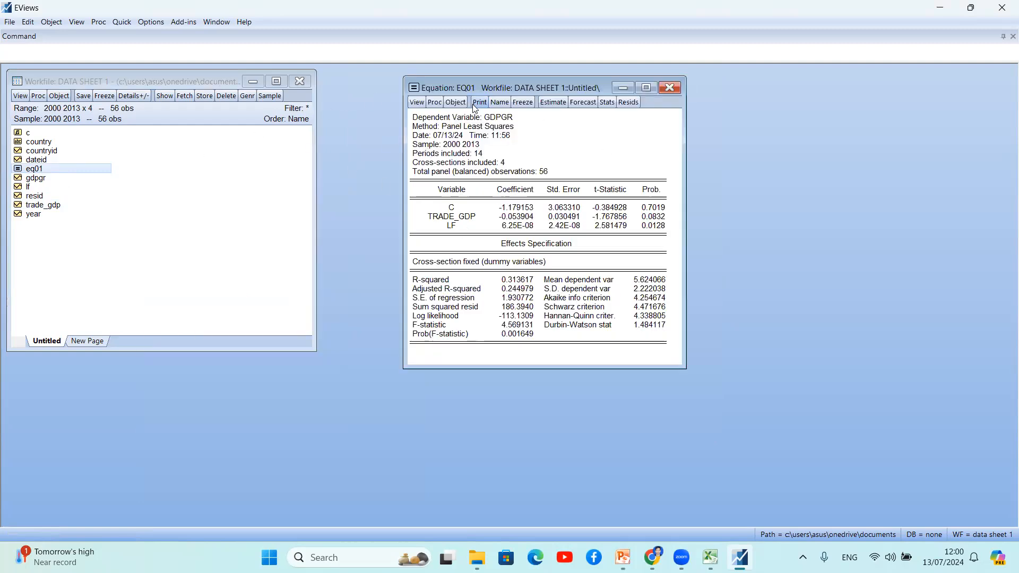
{"action": "left_click", "coordinate": [499, 102]}
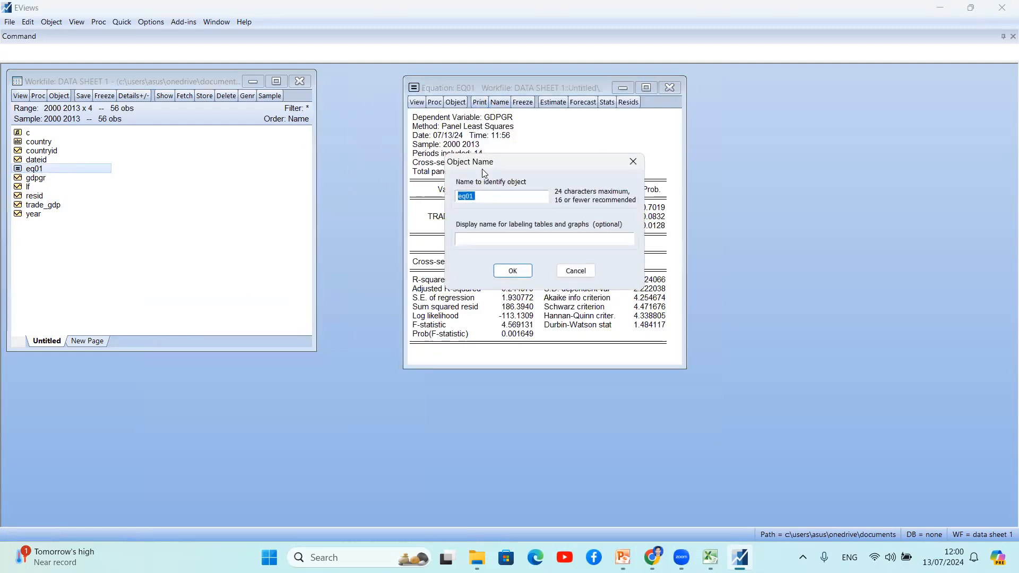
{"action": "left_click", "coordinate": [633, 162]}
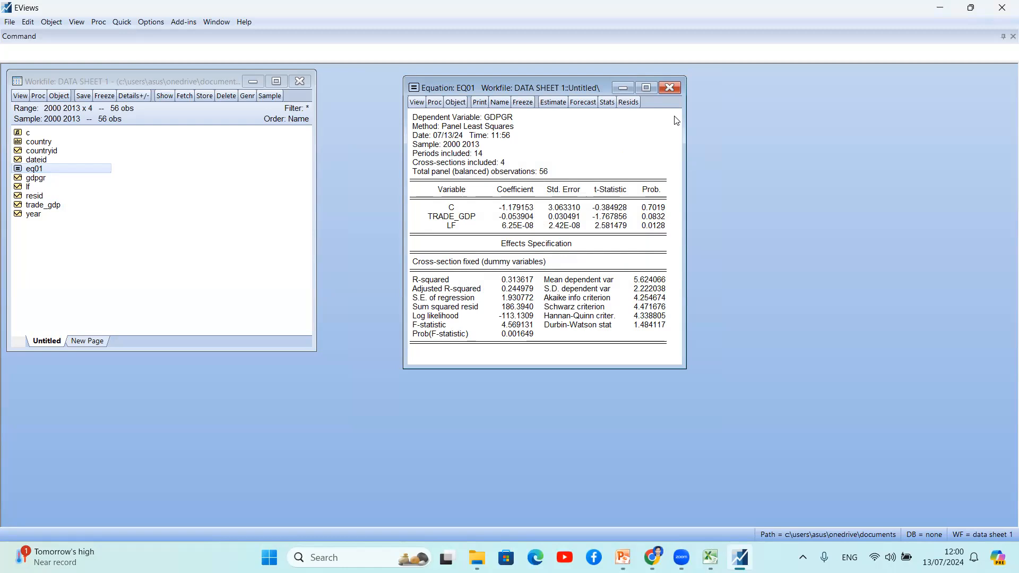
{"action": "left_click", "coordinate": [670, 88]}
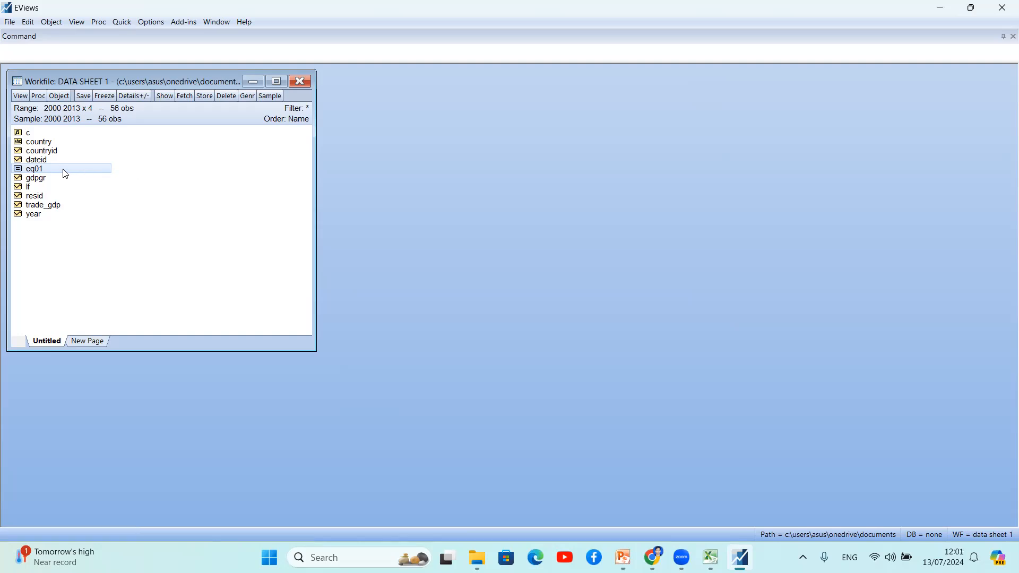
Open the series gdpgr, lf and trade_gdp together as a group and move the group window up beside the workfile list.
{"action": "left_click", "coordinate": [63, 207]}
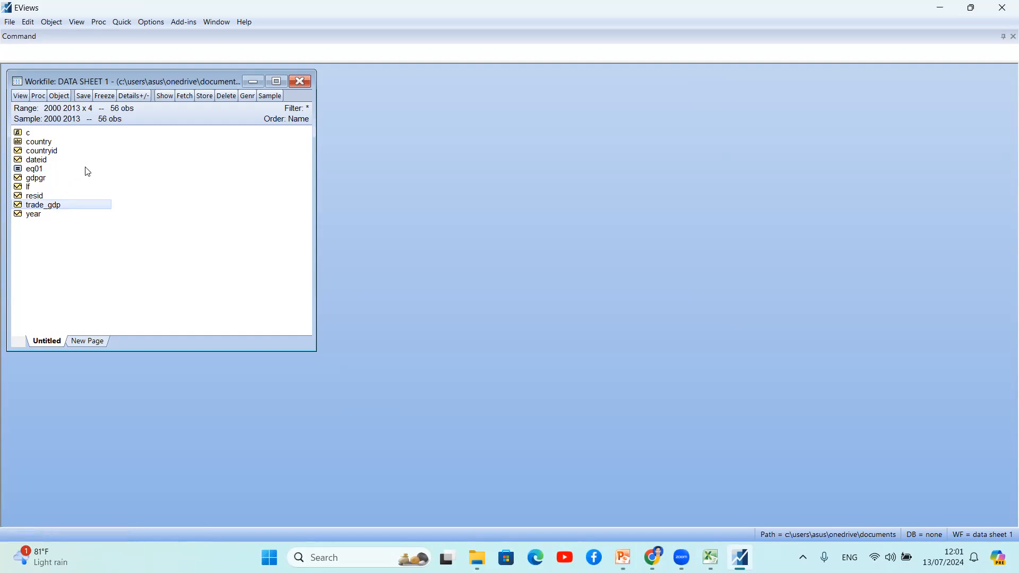
{"action": "left_click", "coordinate": [44, 181]}
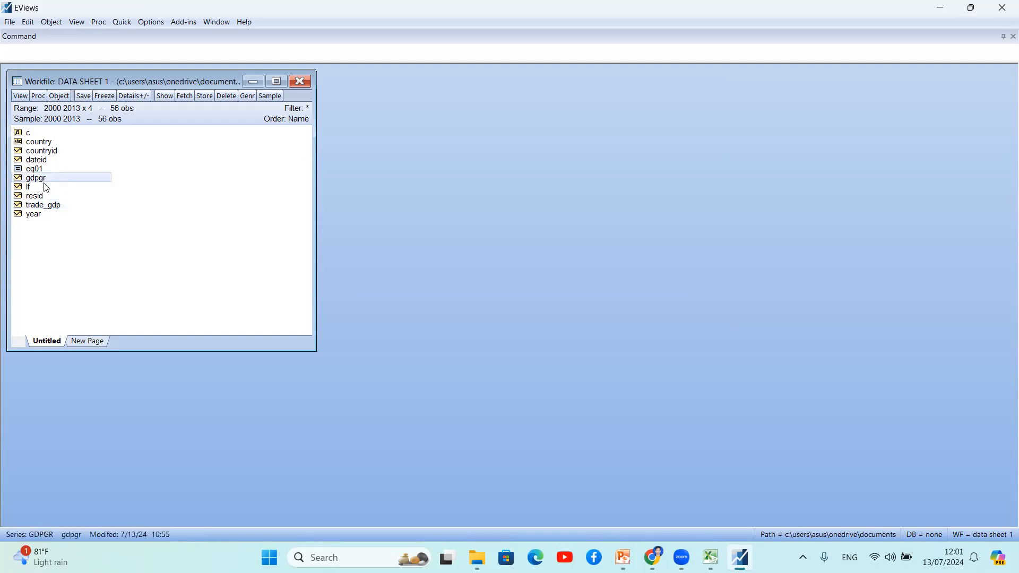
{"action": "left_click", "coordinate": [39, 189], "text": "ctrl"}
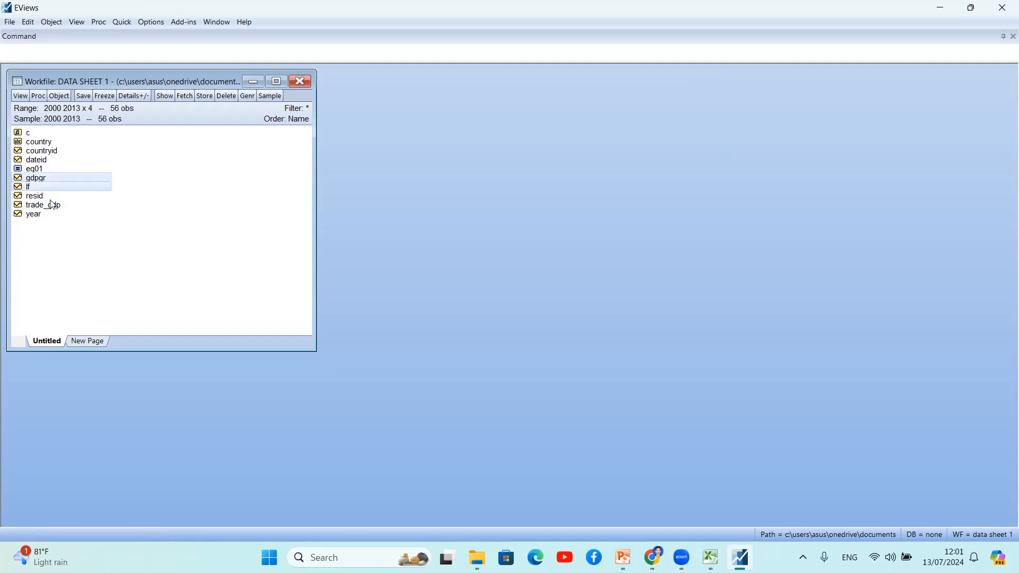
{"action": "left_click", "coordinate": [51, 206], "text": "ctrl"}
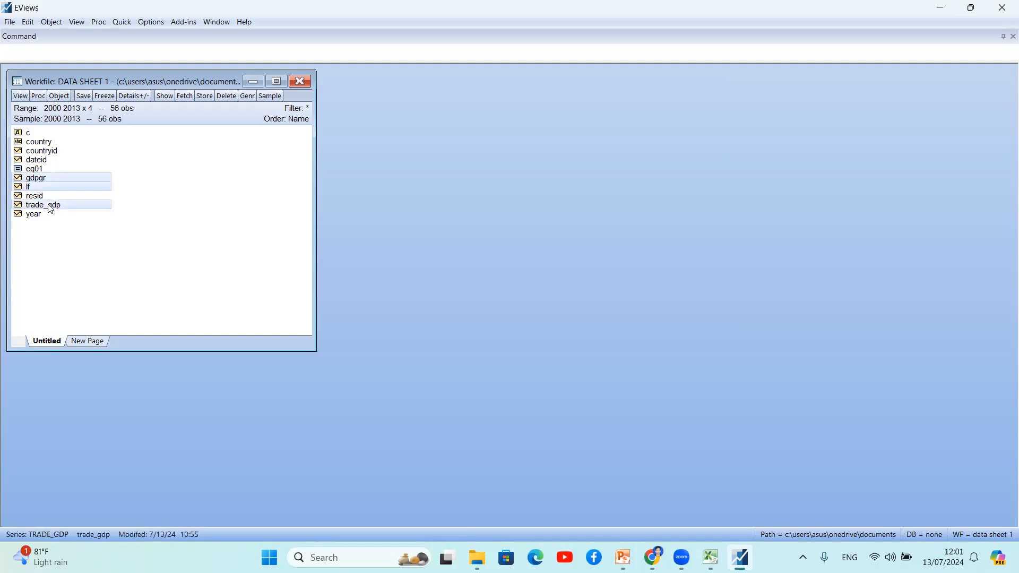
{"action": "right_click", "coordinate": [72, 177]}
{"action": "mouse_move", "coordinate": [107, 183]}
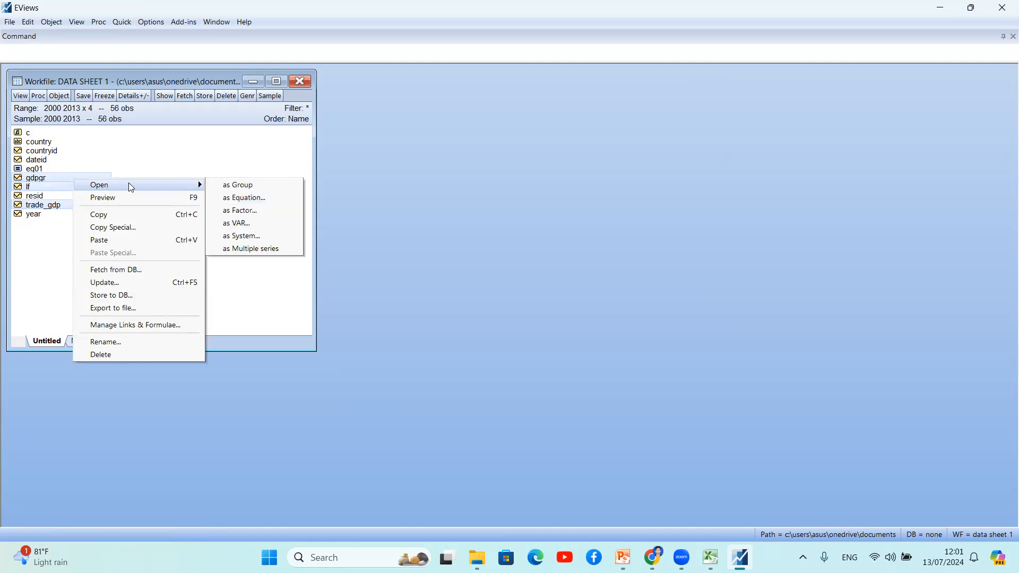
{"action": "left_click", "coordinate": [220, 186]}
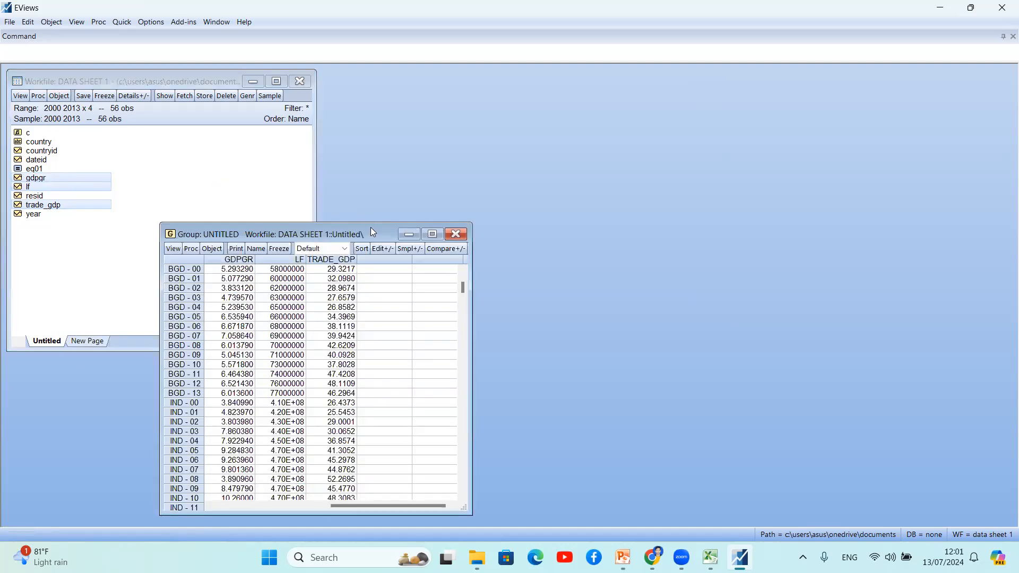
{"action": "left_click_drag", "start_coordinate": [372, 233], "coordinate": [420, 67]}
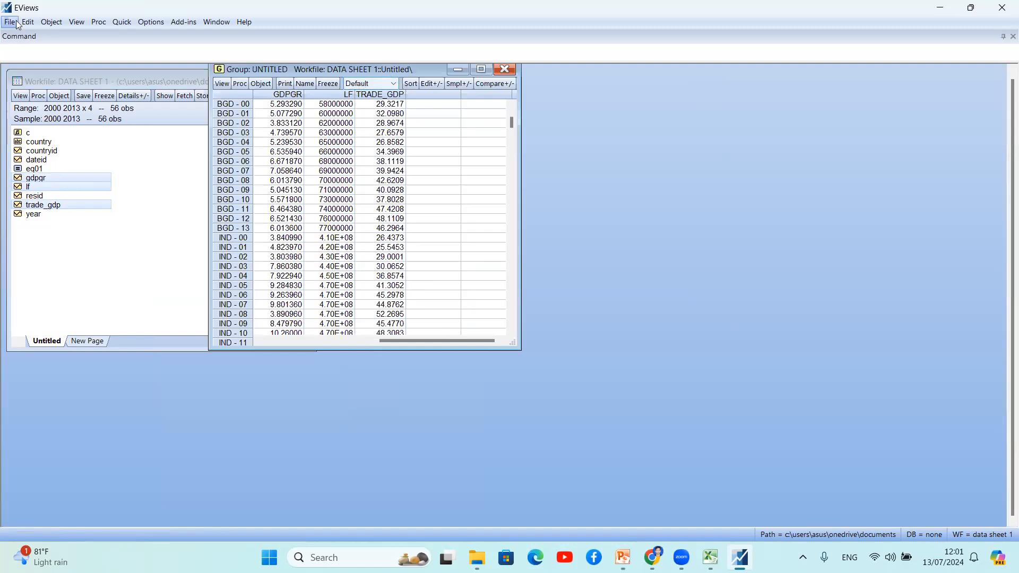
{"action": "left_click", "coordinate": [120, 23]}
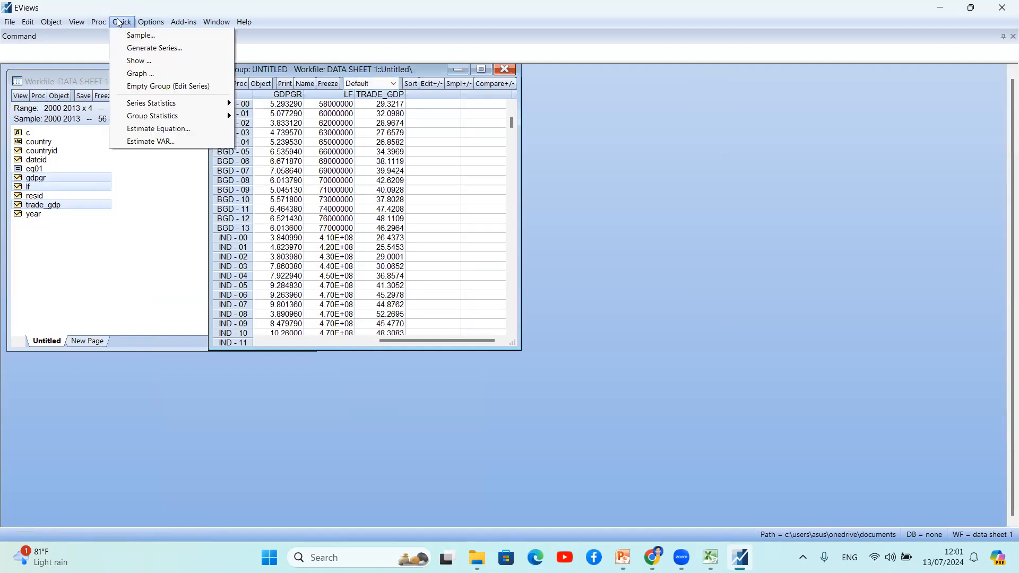
{"action": "left_click", "coordinate": [500, 71]}
{"action": "left_click", "coordinate": [533, 300]}
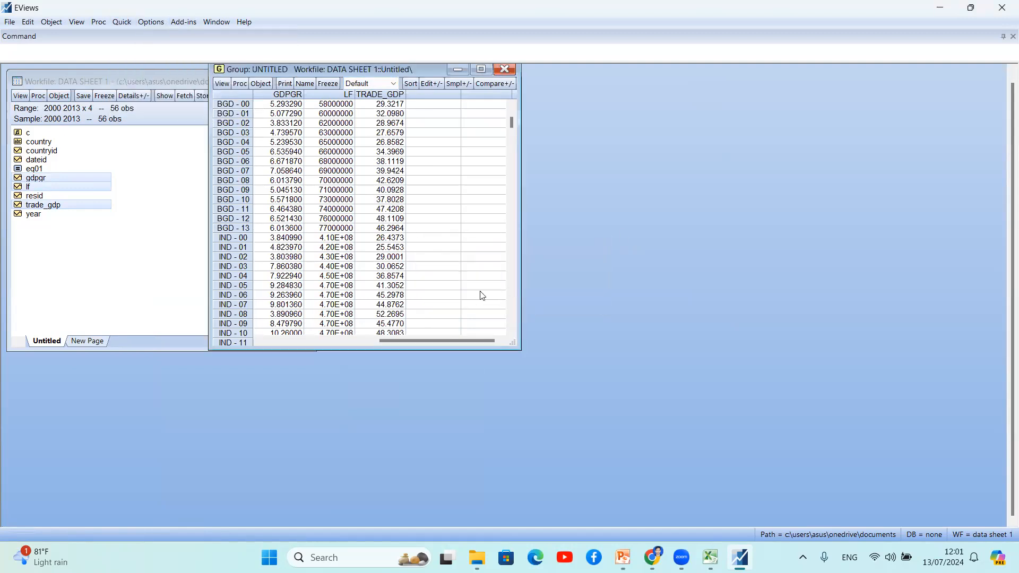
Discard the untitled group and select the series gdpgr, lf and trade_gdp in the workfile.
{"action": "left_click", "coordinate": [502, 70]}
{"action": "left_click", "coordinate": [480, 299]}
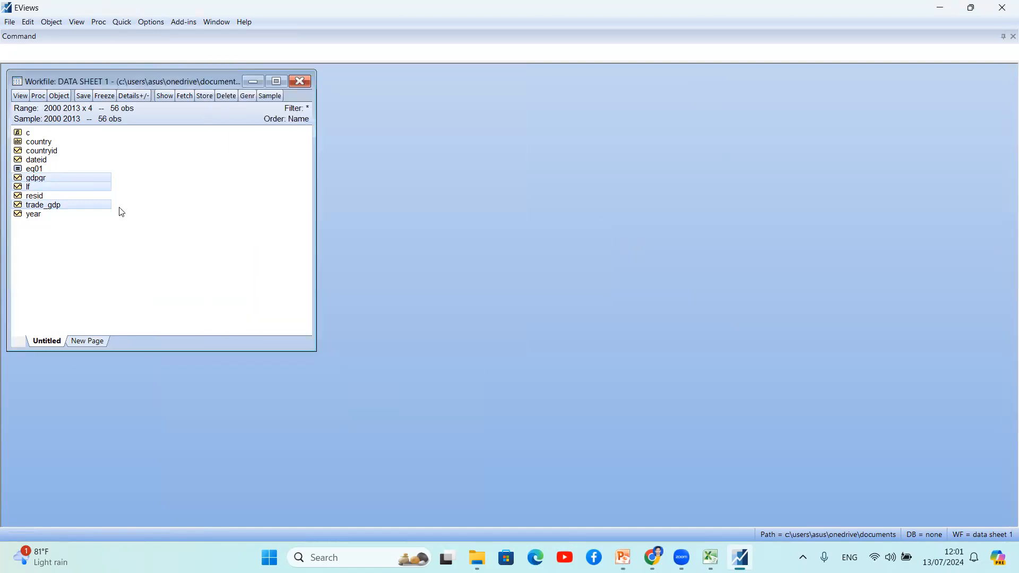
{"action": "left_click", "coordinate": [82, 221]}
{"action": "left_click", "coordinate": [55, 180]}
{"action": "left_click", "coordinate": [45, 187], "text": "ctrl"}
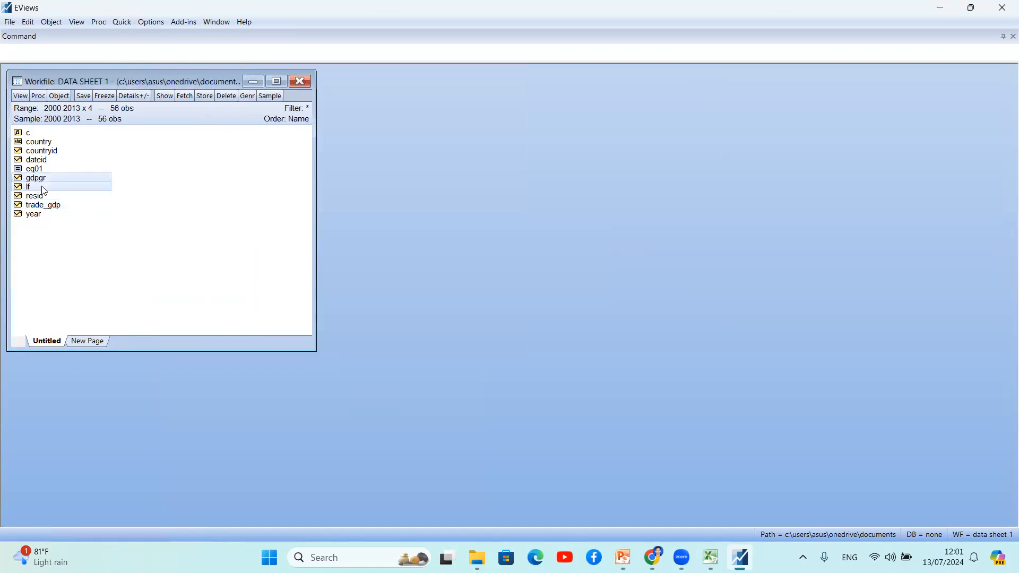
{"action": "left_click", "coordinate": [49, 207], "text": "ctrl"}
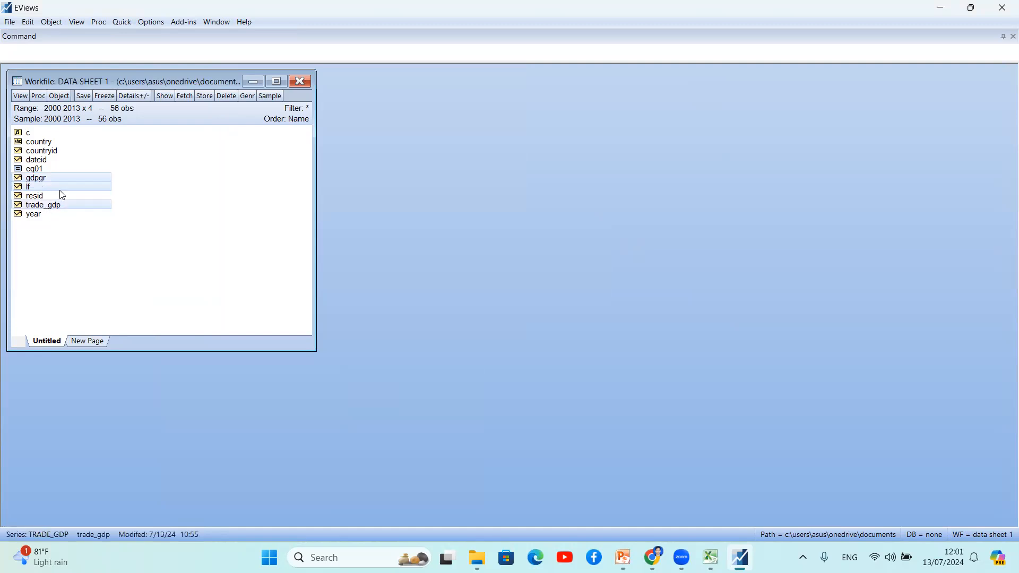
Compute group correlations for the series list gdpgr trade_gdp lf and place the result window beside the workfile.
{"action": "left_click", "coordinate": [122, 23]}
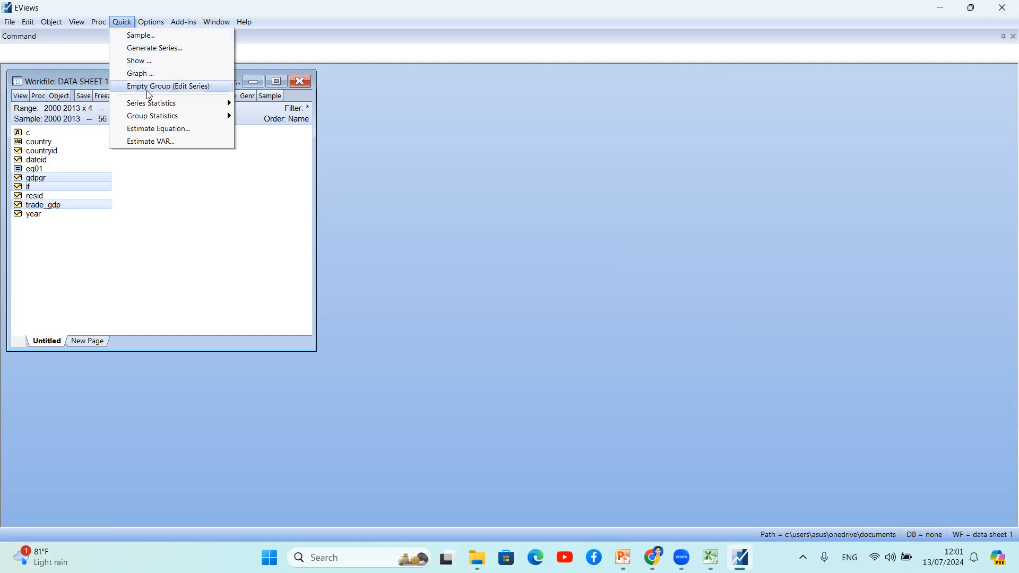
{"action": "mouse_move", "coordinate": [154, 117]}
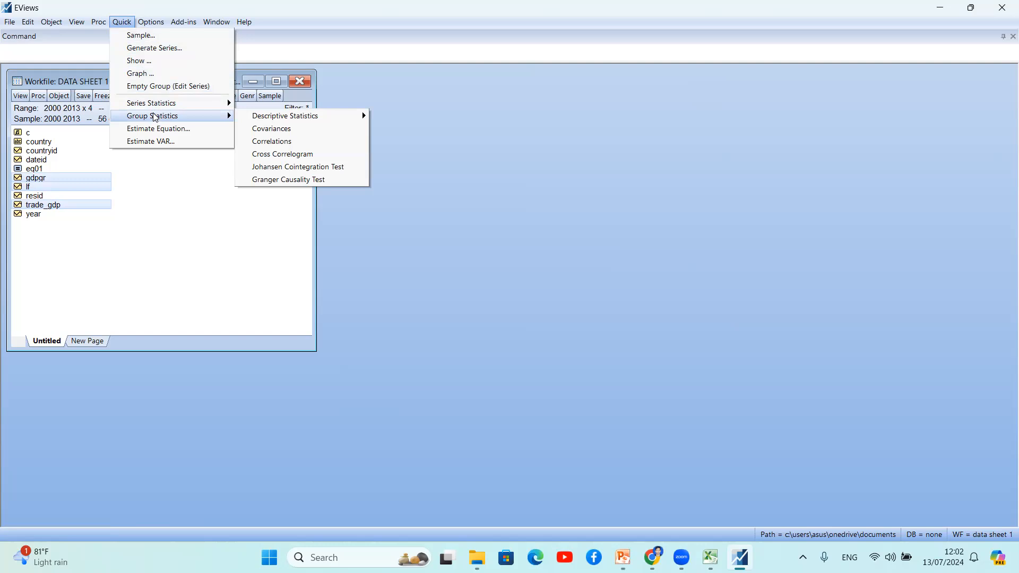
{"action": "left_click", "coordinate": [275, 148]}
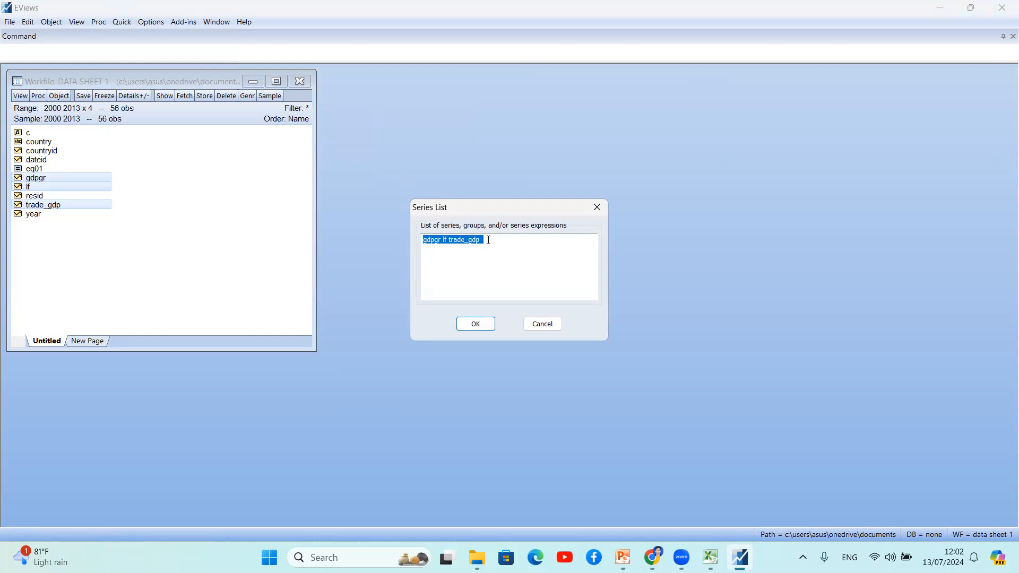
{"action": "key", "text": "Delete"}
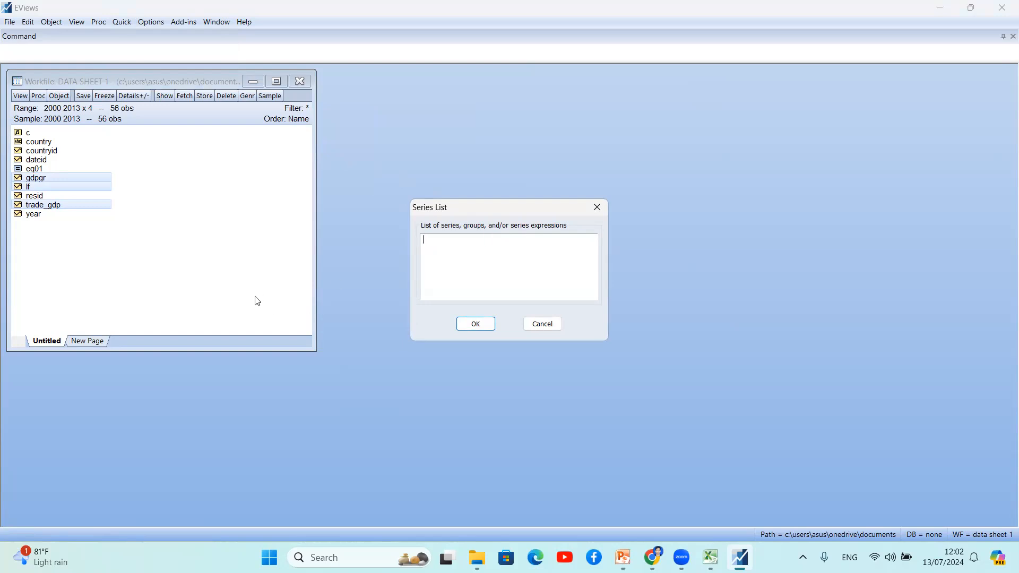
{"action": "type", "text": "gd"}
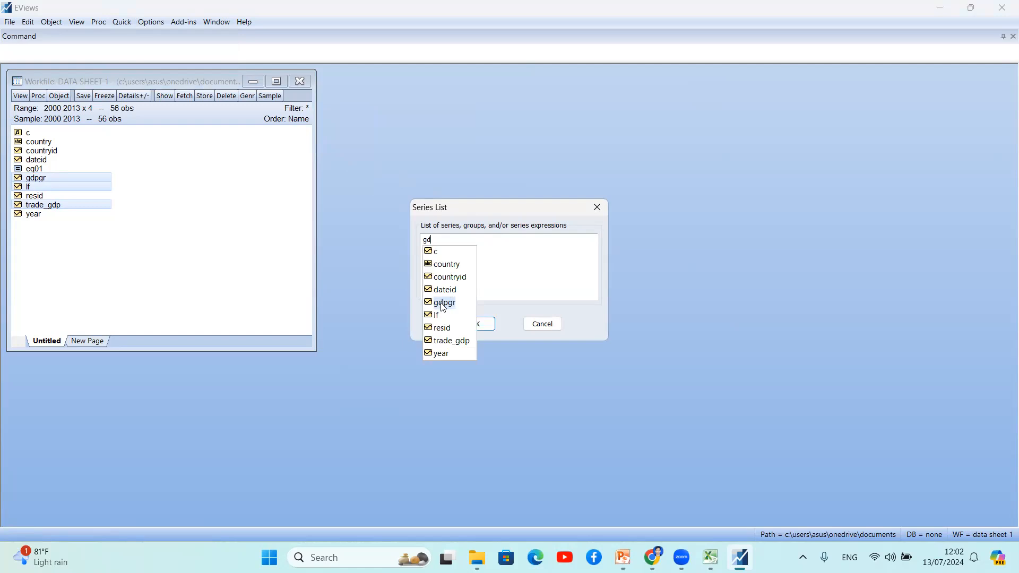
{"action": "left_click", "coordinate": [444, 303]}
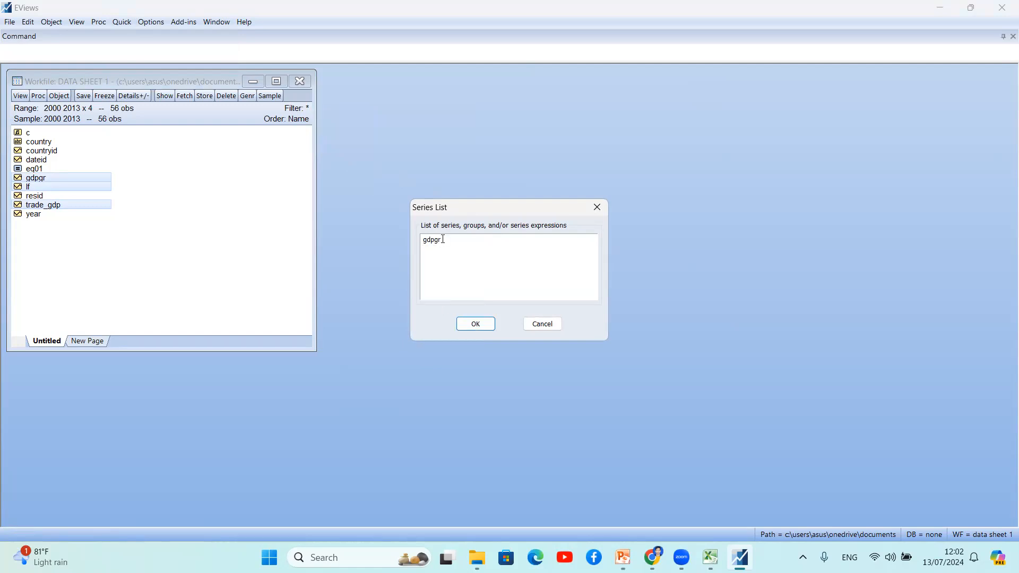
{"action": "type", "text": "tr"}
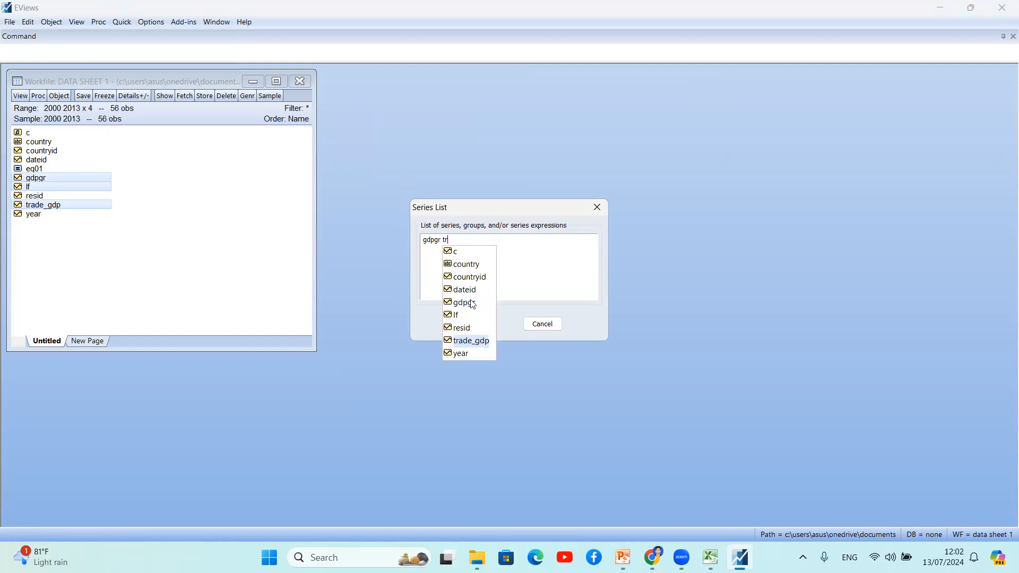
{"action": "left_click", "coordinate": [467, 342]}
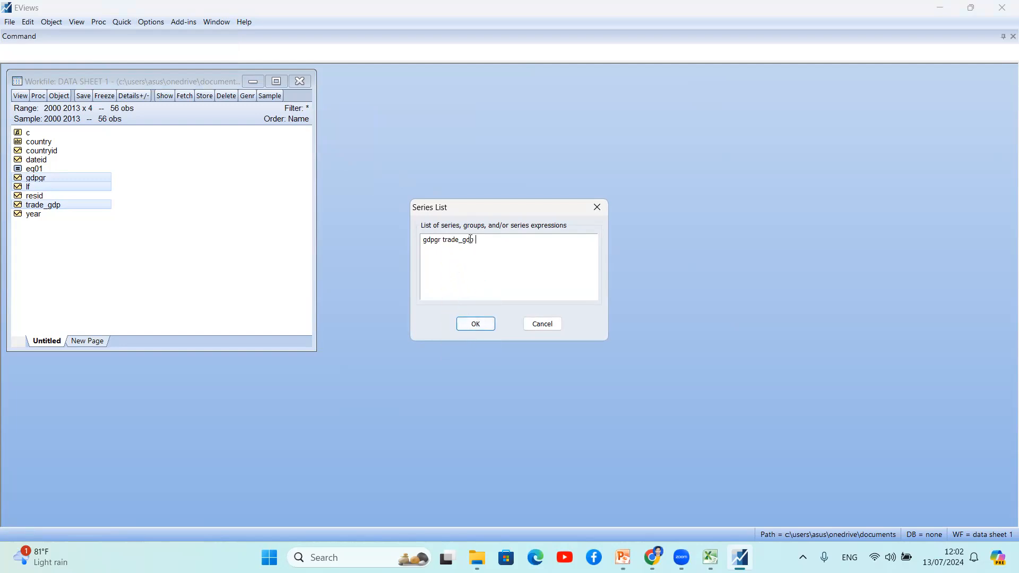
{"action": "type", "text": "lf"}
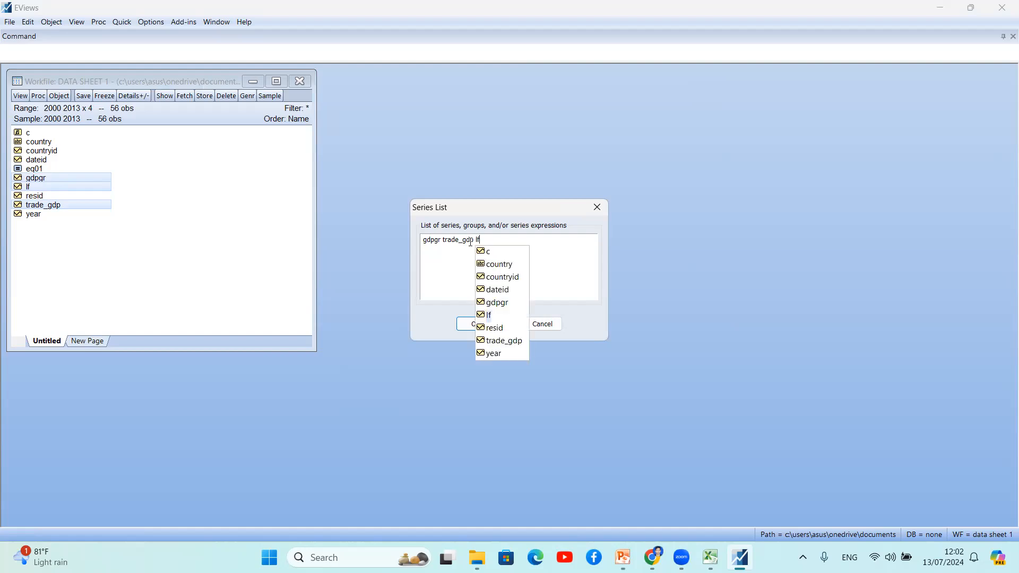
{"action": "left_click", "coordinate": [489, 314]}
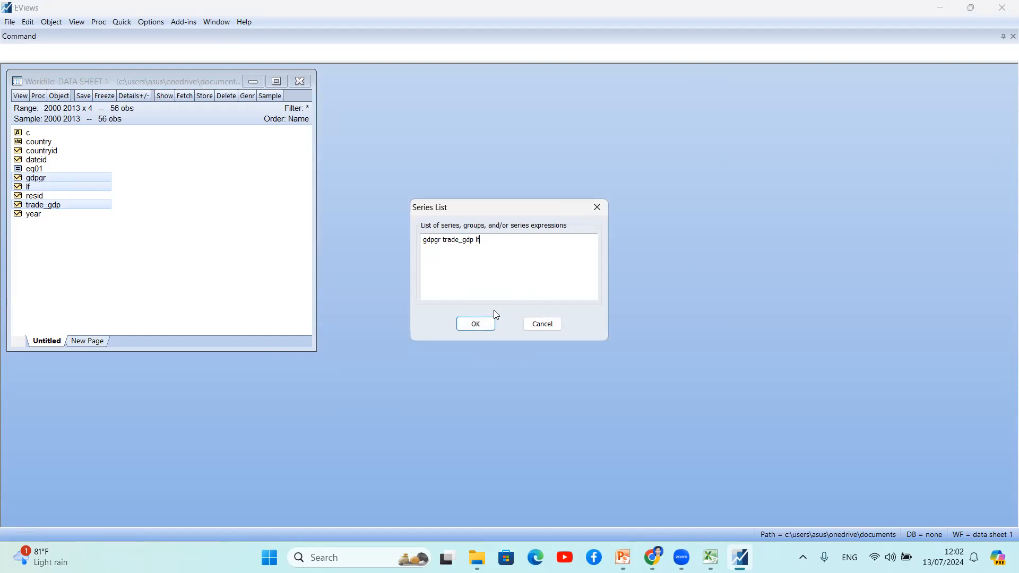
{"action": "left_click", "coordinate": [475, 322]}
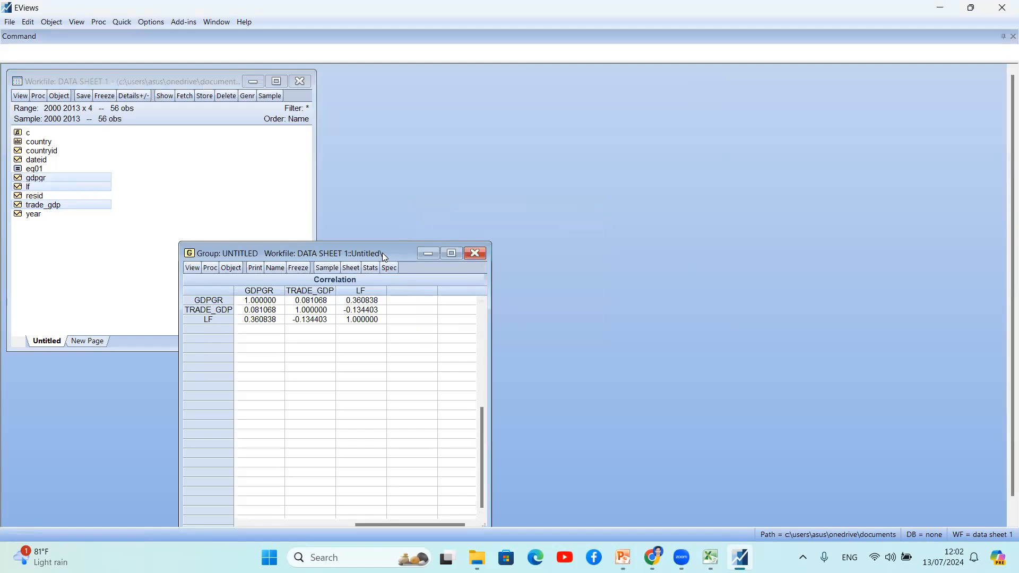
{"action": "left_click_drag", "start_coordinate": [394, 249], "coordinate": [524, 68]}
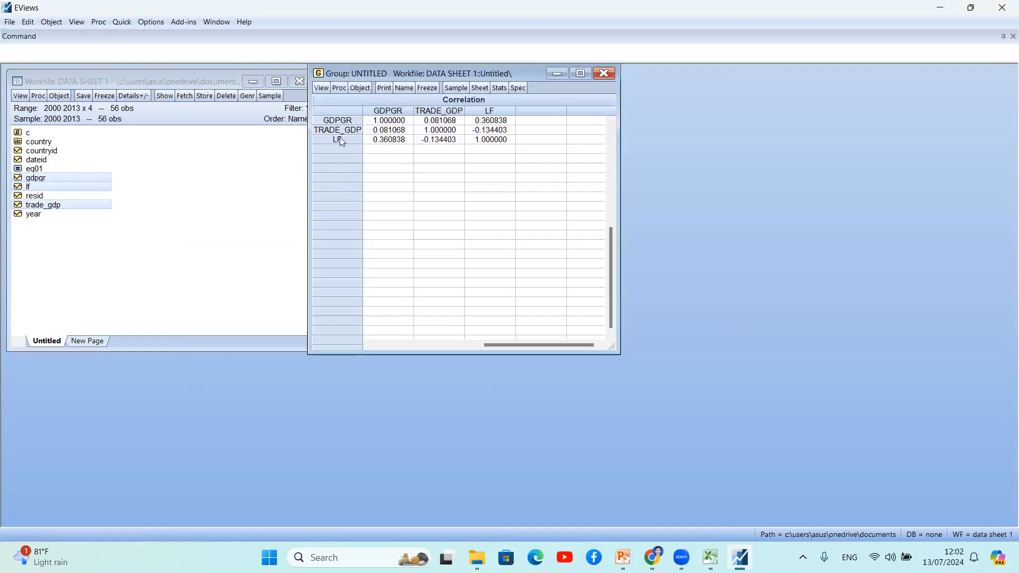
Examine the diagonal and the correlations of gdpgr with trade_gdp and lf, and discard the untitled group.
{"action": "left_click", "coordinate": [377, 124]}
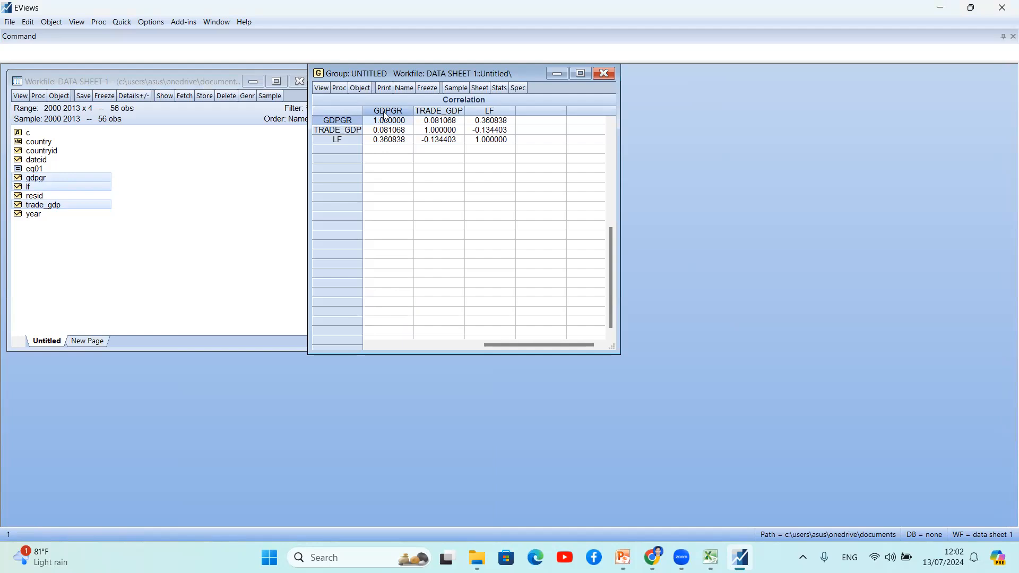
{"action": "left_click", "coordinate": [440, 130]}
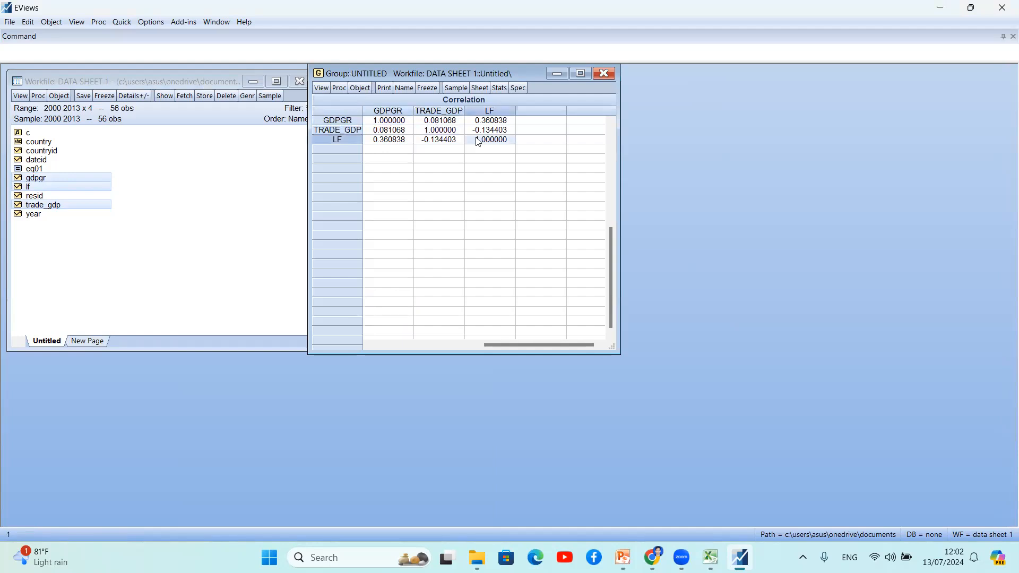
{"action": "left_click", "coordinate": [389, 121]}
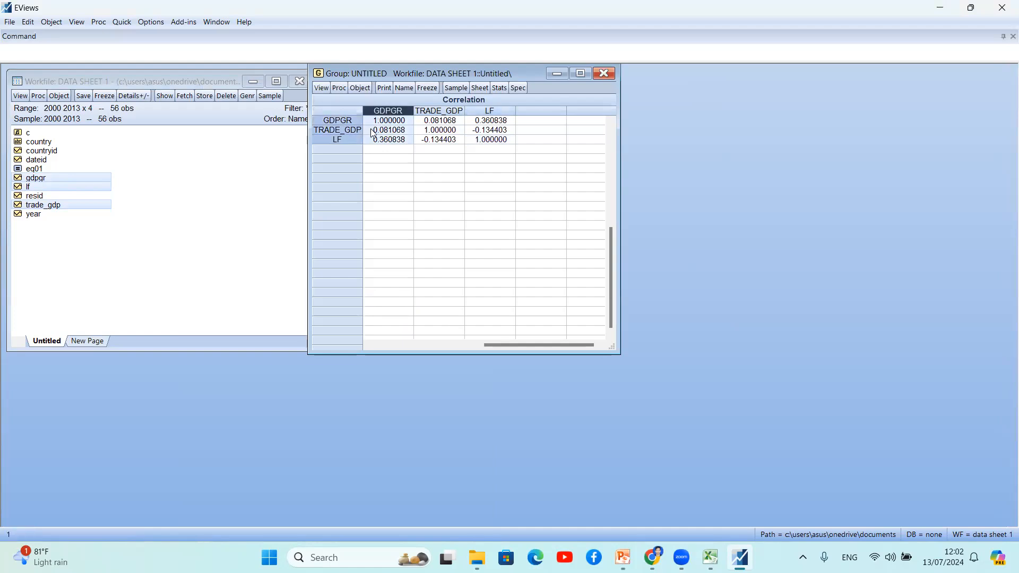
{"action": "left_click", "coordinate": [375, 132]}
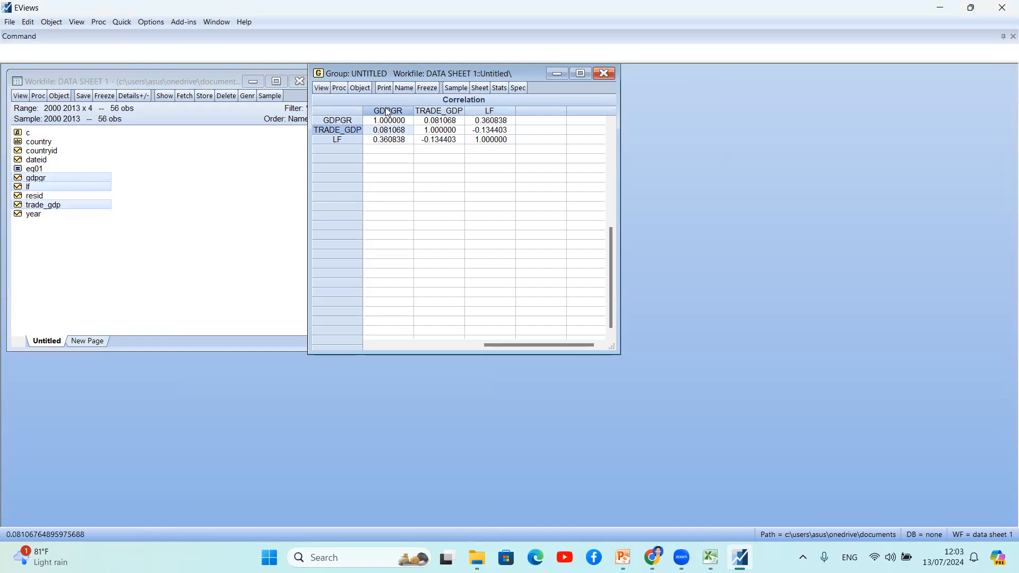
{"action": "left_click", "coordinate": [394, 140]}
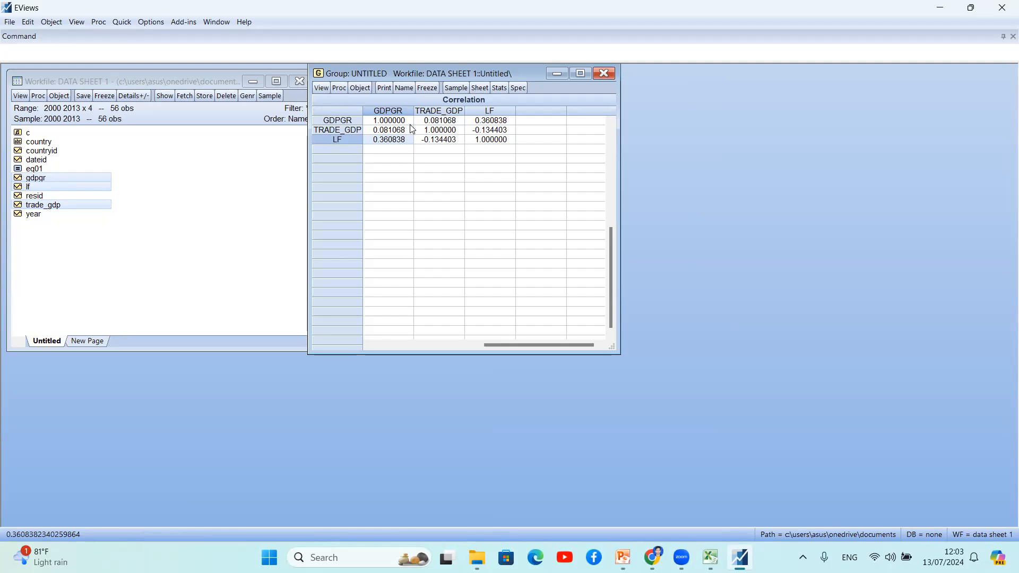
{"action": "left_click", "coordinate": [604, 73]}
{"action": "left_click", "coordinate": [481, 301]}
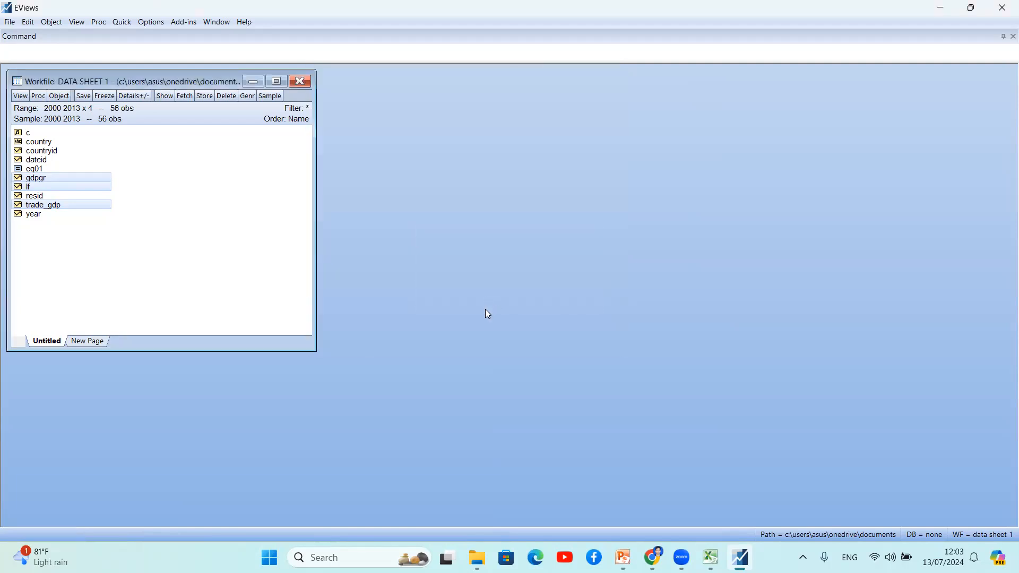
Close the DATA SHEET 1 workfile and switch to the Data Sheet 2 workbook in Excel.
{"action": "left_click", "coordinate": [300, 81]}
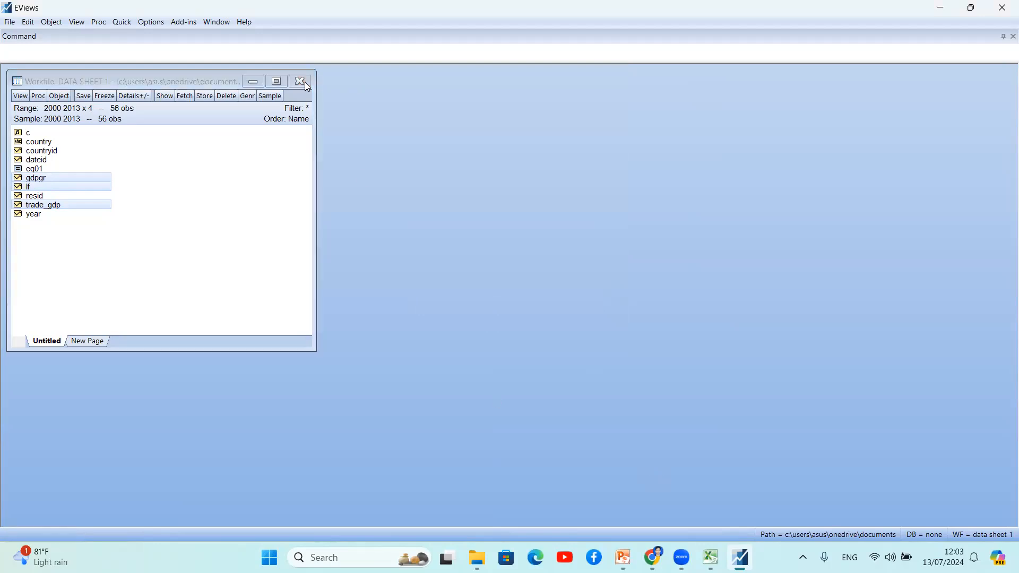
{"action": "left_click", "coordinate": [510, 311]}
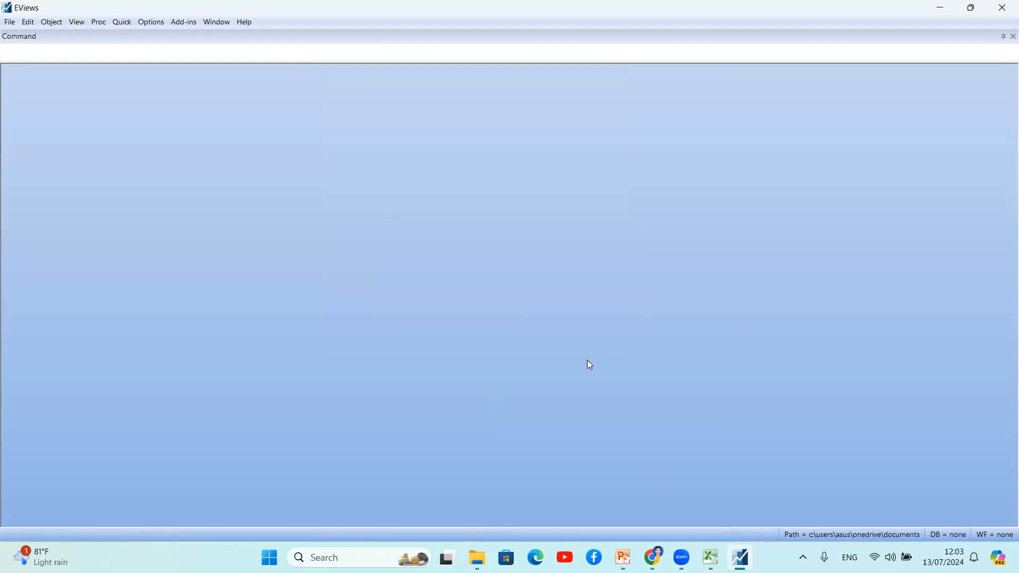
{"action": "mouse_move", "coordinate": [710, 557]}
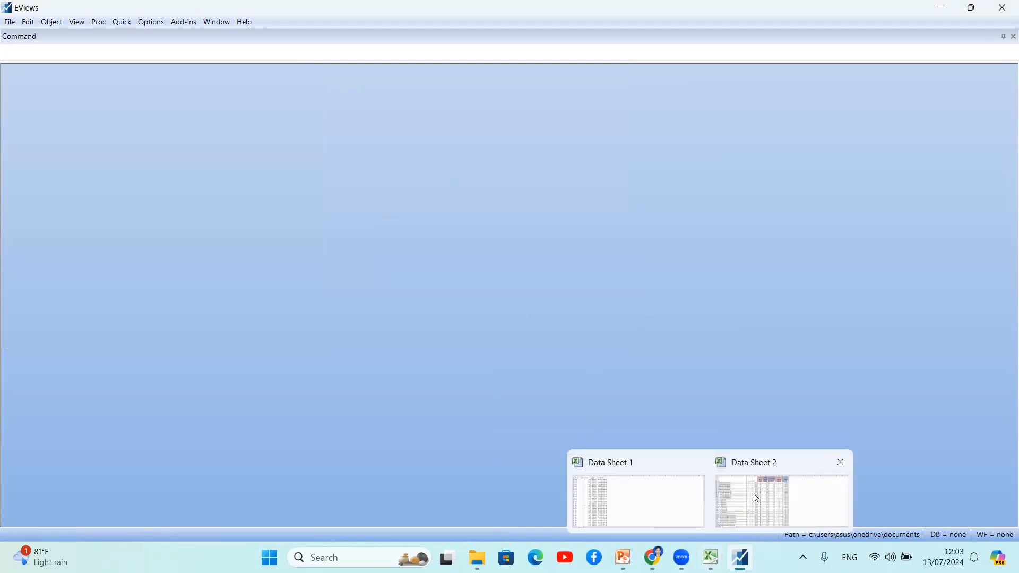
{"action": "left_click", "coordinate": [753, 493]}
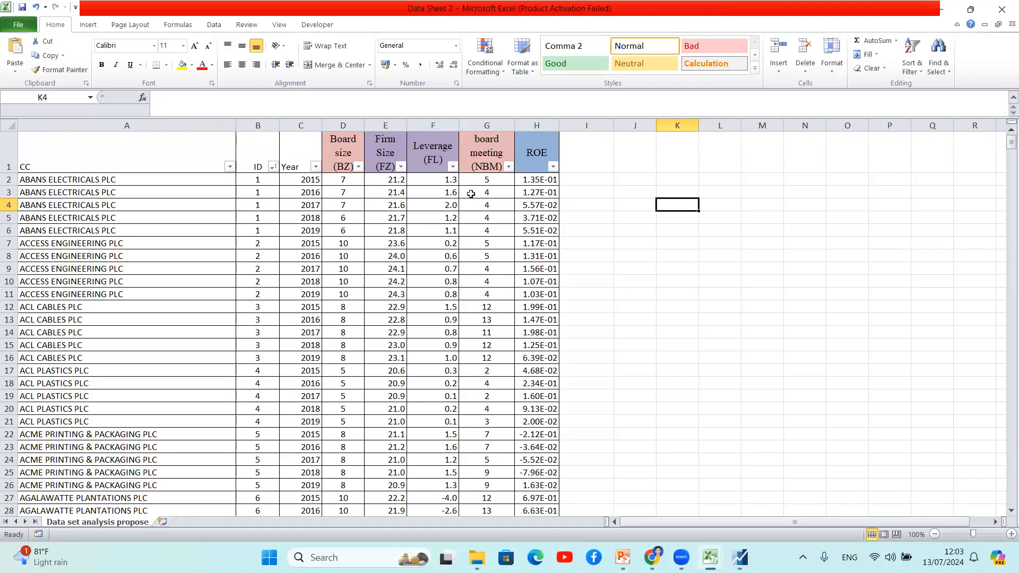
Move the ROE column directly before the Board size (BZ) column and save the workbook.
{"action": "right_click", "coordinate": [548, 124]}
{"action": "left_click", "coordinate": [574, 129]}
{"action": "left_click", "coordinate": [342, 125]}
{"action": "right_click", "coordinate": [344, 125]}
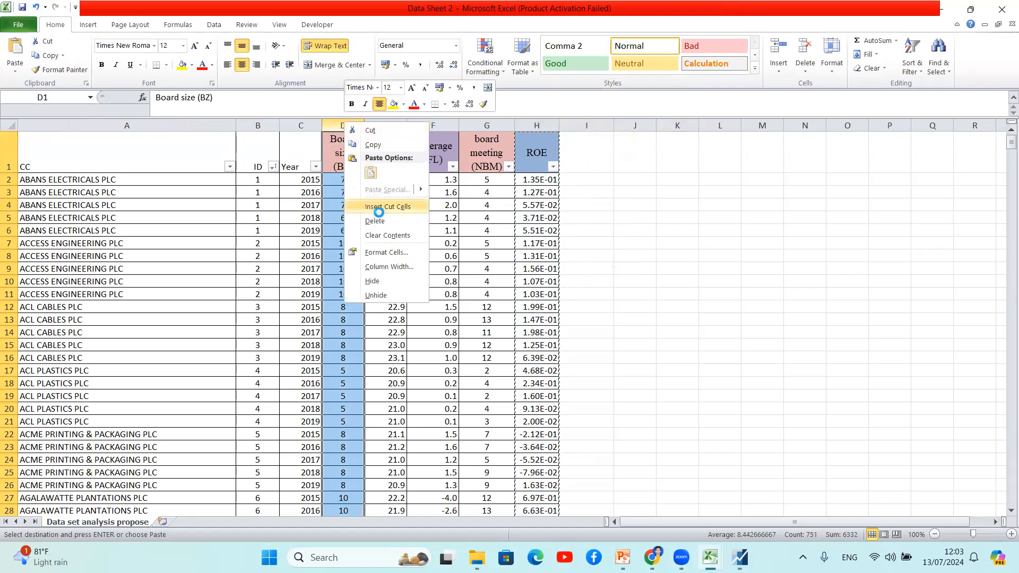
{"action": "left_click", "coordinate": [379, 208]}
{"action": "left_click", "coordinate": [587, 204]}
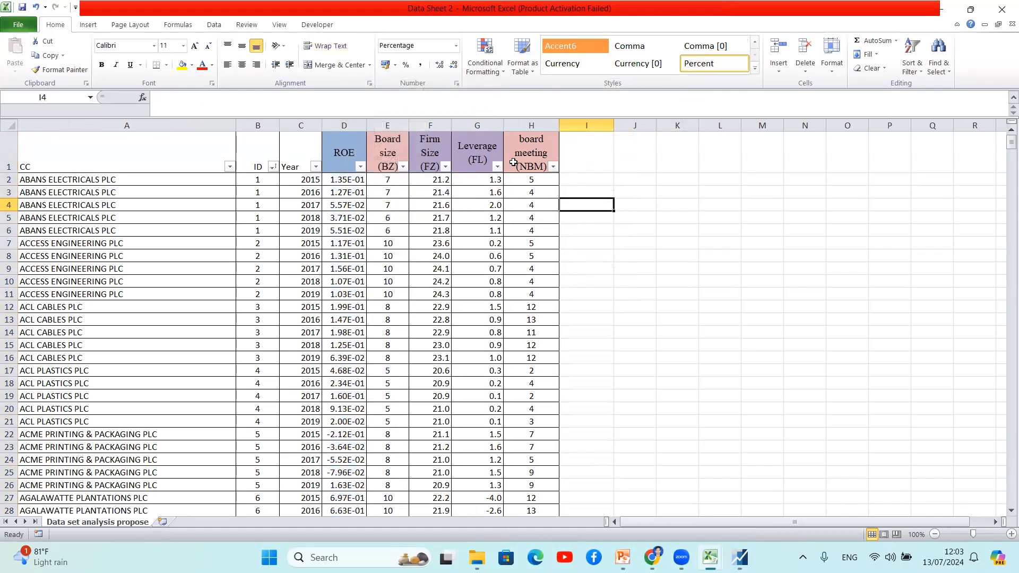
{"action": "left_click", "coordinate": [23, 9]}
Look through the company-year rows of the data sheet and return to the header row.
{"action": "scroll", "coordinate": [159, 225], "scroll_direction": "down", "scroll_amount": 8}
{"action": "scroll", "coordinate": [154, 229], "scroll_direction": "up", "scroll_amount": 8}
{"action": "scroll", "coordinate": [154, 228], "scroll_direction": "down", "scroll_amount": 20}
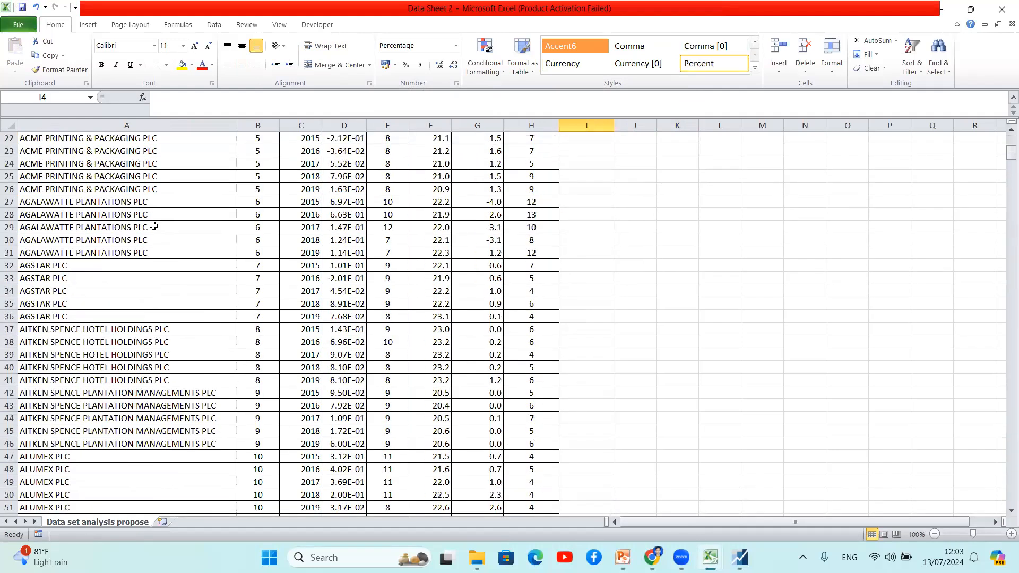
{"action": "scroll", "coordinate": [155, 234], "scroll_direction": "down", "scroll_amount": 8}
{"action": "scroll", "coordinate": [495, 268], "scroll_direction": "up", "scroll_amount": 20}
{"action": "scroll", "coordinate": [533, 203], "scroll_direction": "up", "scroll_amount": 20}
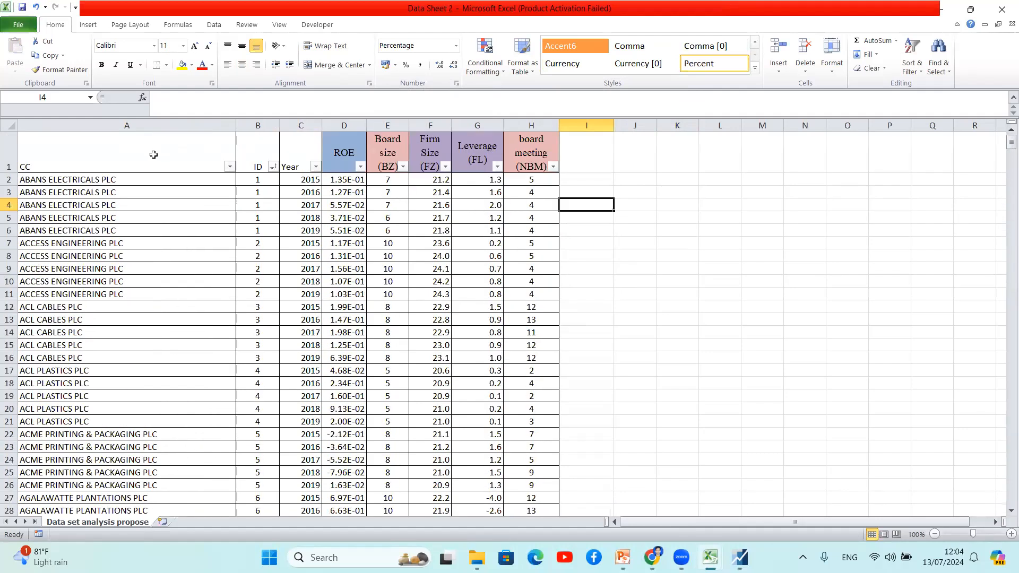
Examine the company names in the CC column, including how ABANS ELECTRICALS PLC repeats across rows 2 to 6.
{"action": "left_click", "coordinate": [153, 154]}
{"action": "left_click", "coordinate": [97, 124]}
{"action": "left_click", "coordinate": [105, 228]}
{"action": "left_click", "coordinate": [97, 182]}
{"action": "left_click", "coordinate": [154, 193]}
{"action": "left_click", "coordinate": [119, 215]}
{"action": "left_click_drag", "start_coordinate": [111, 184], "coordinate": [118, 230]}
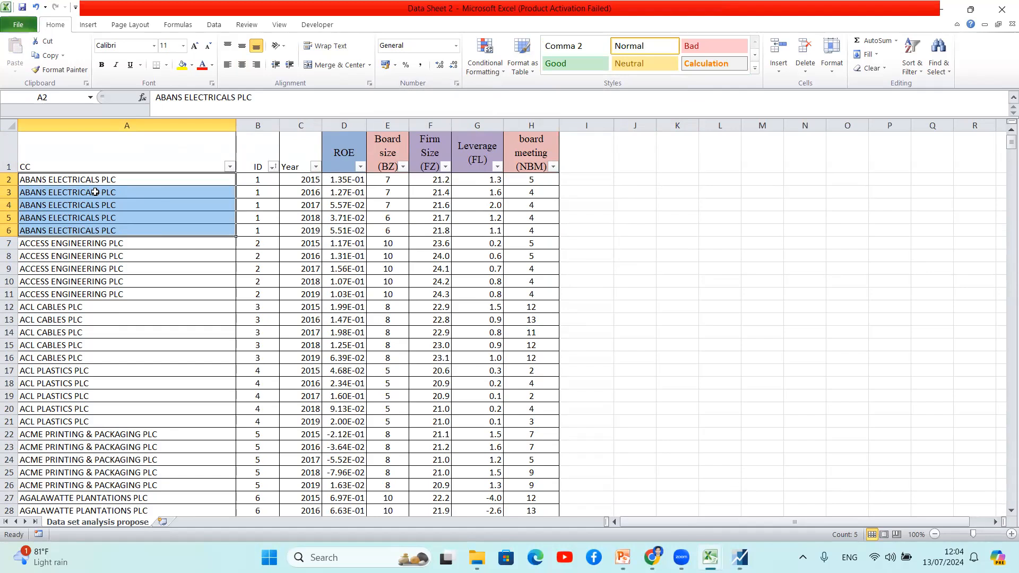
{"action": "left_click", "coordinate": [126, 192]}
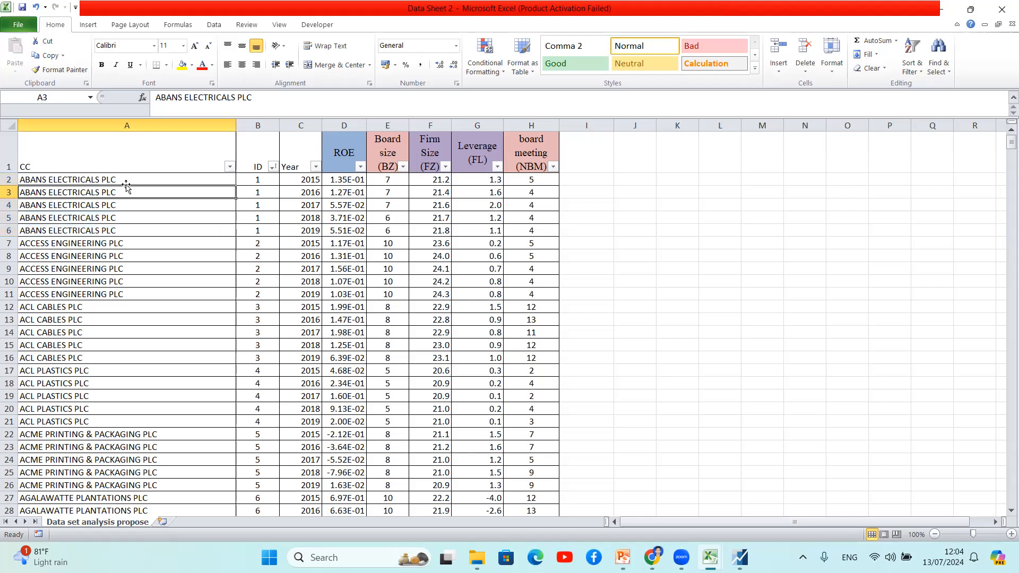
{"action": "left_click", "coordinate": [130, 218]}
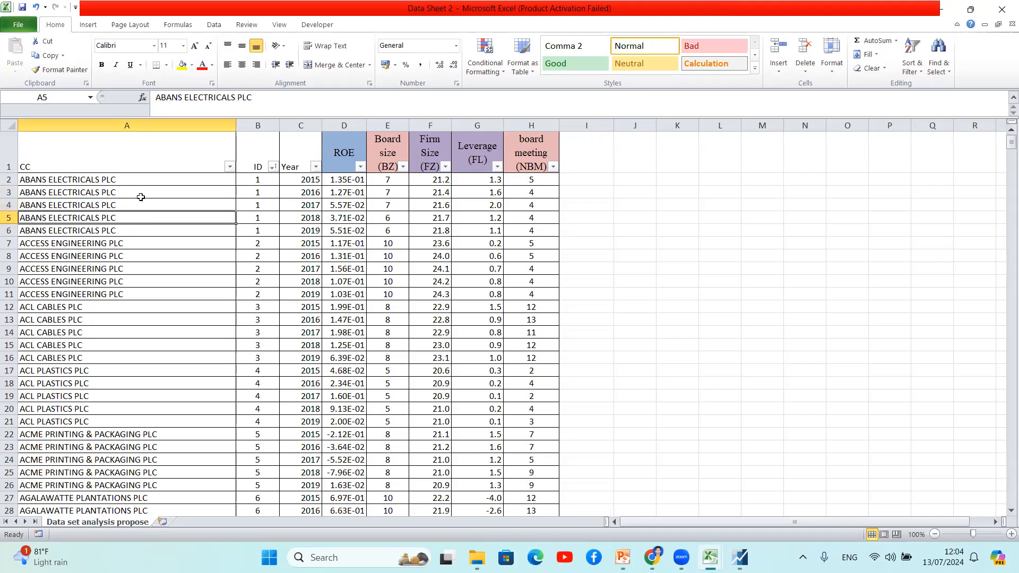
Examine the numeric codes in the ID column against the company names.
{"action": "left_click", "coordinate": [258, 126]}
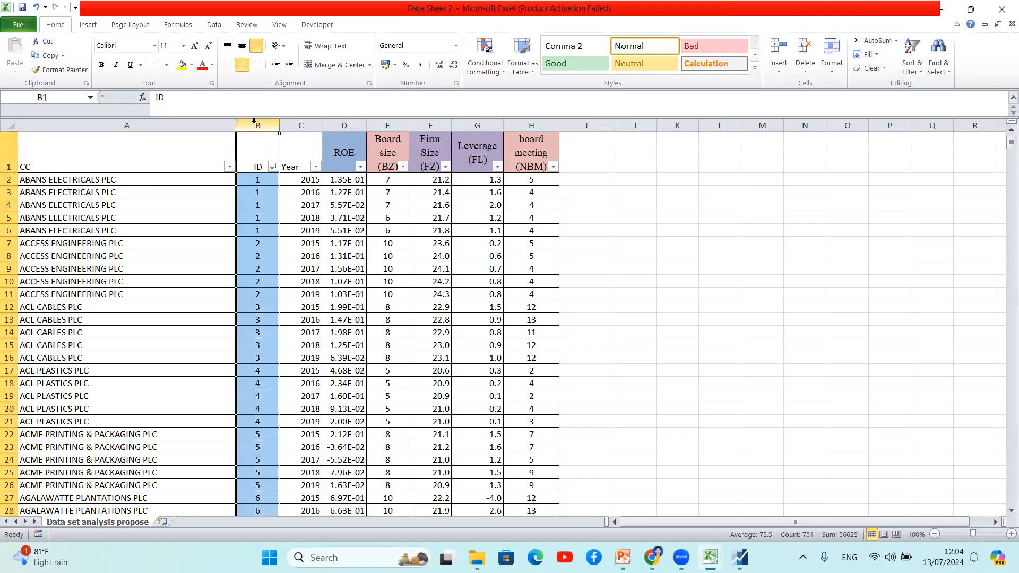
{"action": "left_click", "coordinate": [253, 188]}
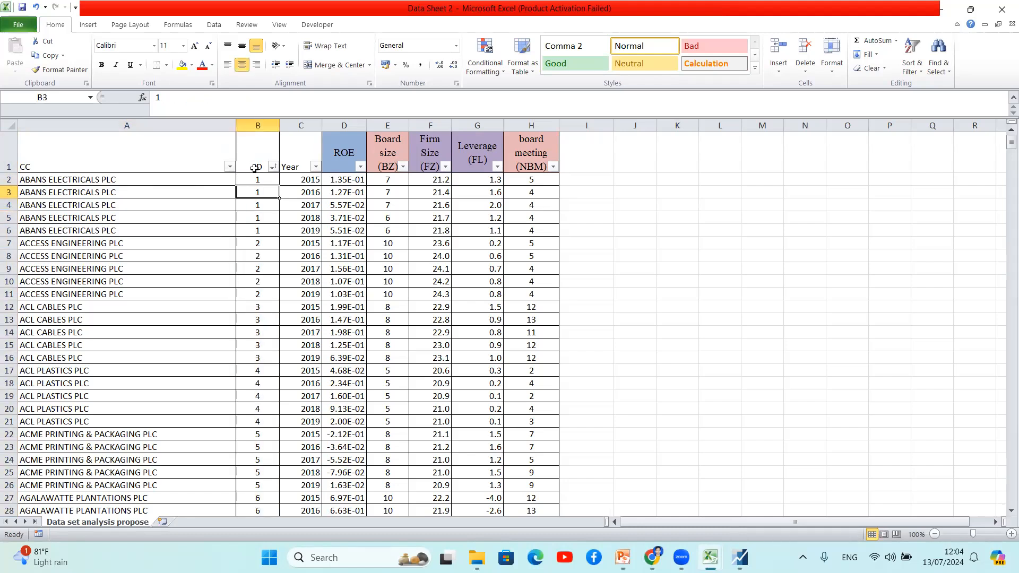
{"action": "left_click", "coordinate": [260, 123]}
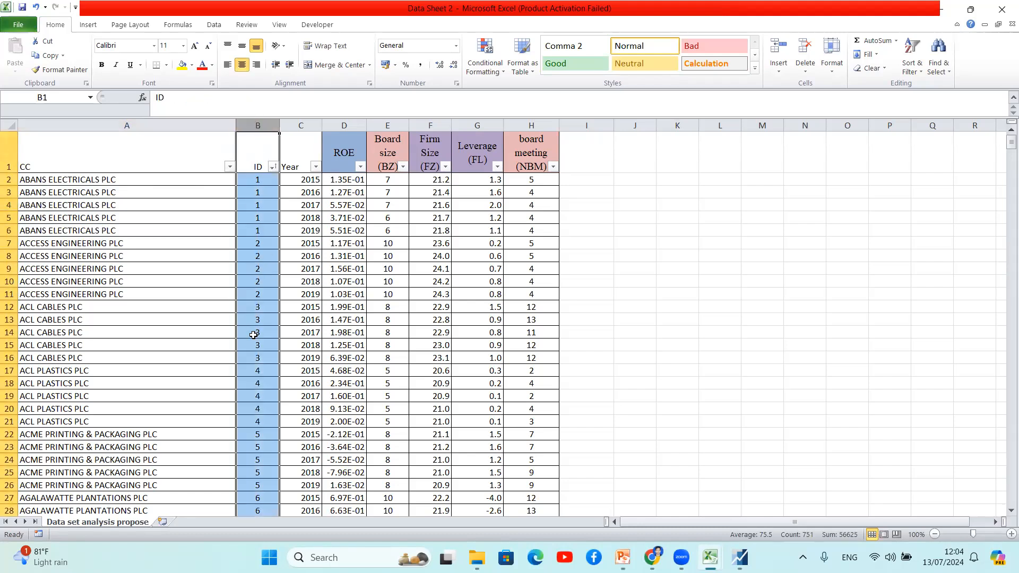
Check how the ID codes run down the list of companies and return to the header row.
{"action": "scroll", "coordinate": [249, 337], "scroll_direction": "down", "scroll_amount": 13}
{"action": "scroll", "coordinate": [249, 338], "scroll_direction": "down", "scroll_amount": 20}
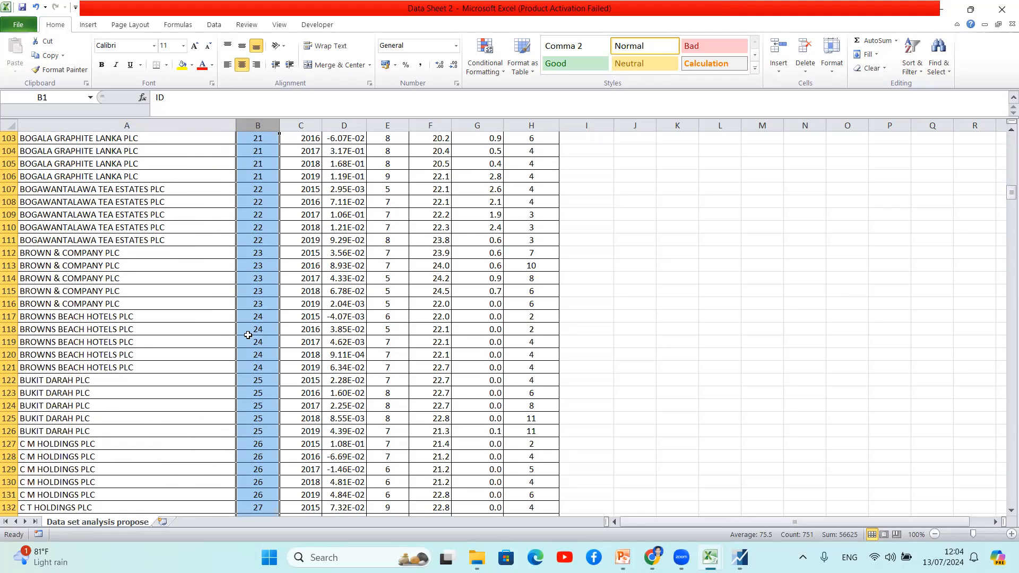
{"action": "scroll", "coordinate": [248, 334], "scroll_direction": "down", "scroll_amount": 14}
{"action": "scroll", "coordinate": [248, 332], "scroll_direction": "up", "scroll_amount": 19}
{"action": "scroll", "coordinate": [265, 286], "scroll_direction": "up", "scroll_amount": 20}
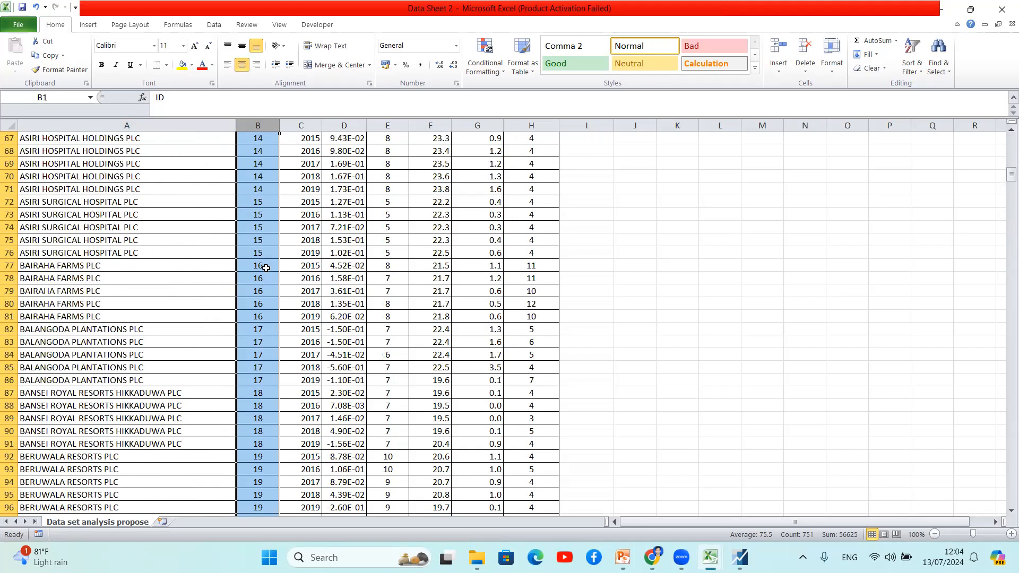
{"action": "scroll", "coordinate": [266, 256], "scroll_direction": "up", "scroll_amount": 1}
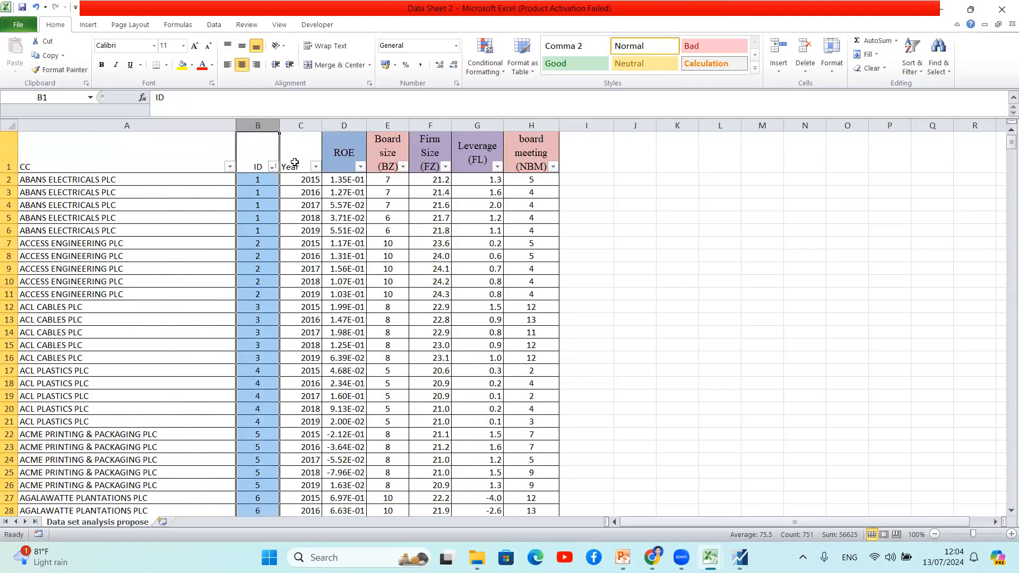
Examine the Year column, including how 2015 to 2019 repeats for ABANS ELECTRICALS PLC and ACCESS ENGINEERING PLC.
{"action": "left_click", "coordinate": [295, 123]}
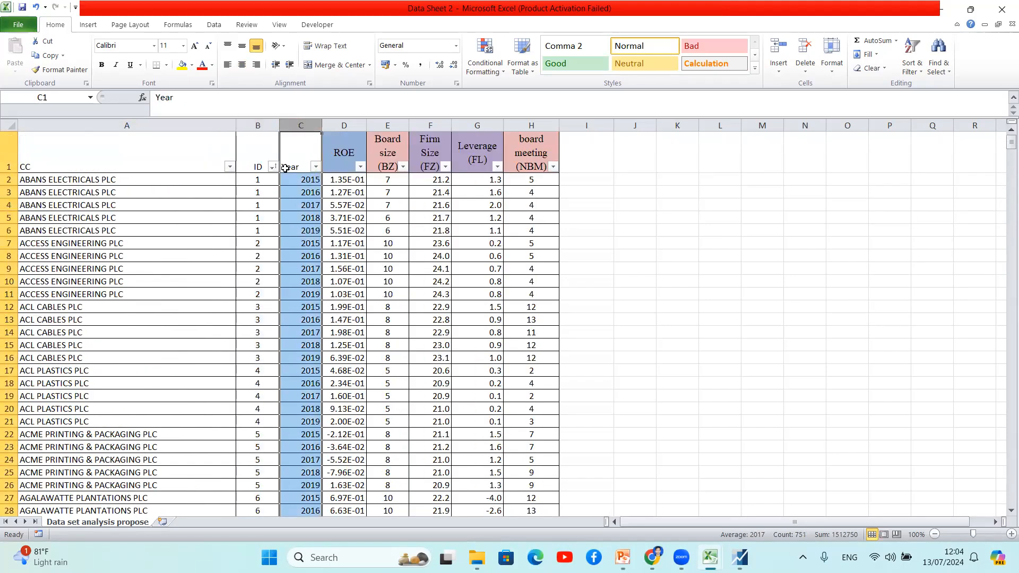
{"action": "left_click_drag", "start_coordinate": [298, 181], "coordinate": [307, 231]}
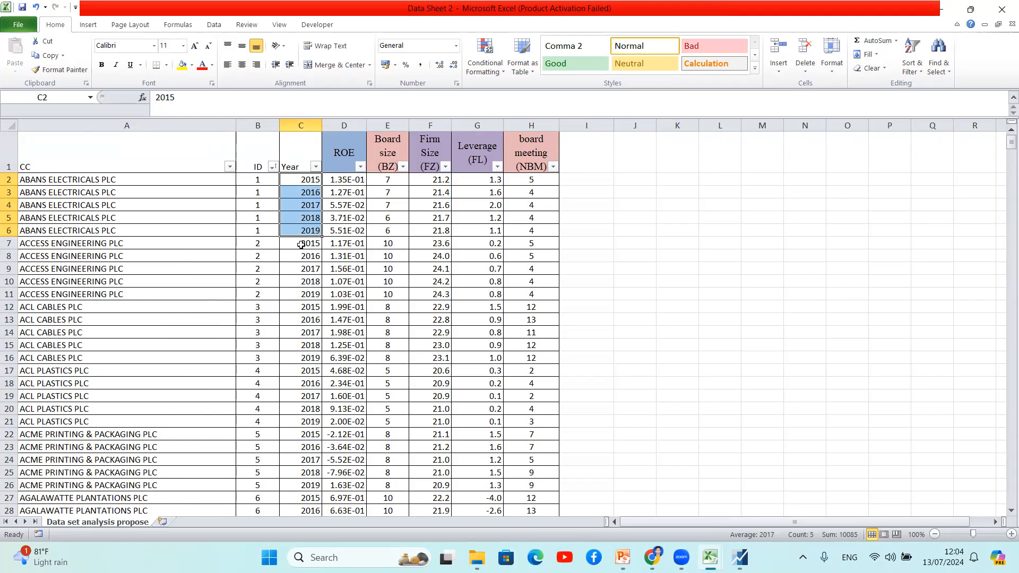
{"action": "left_click_drag", "start_coordinate": [303, 244], "coordinate": [305, 294]}
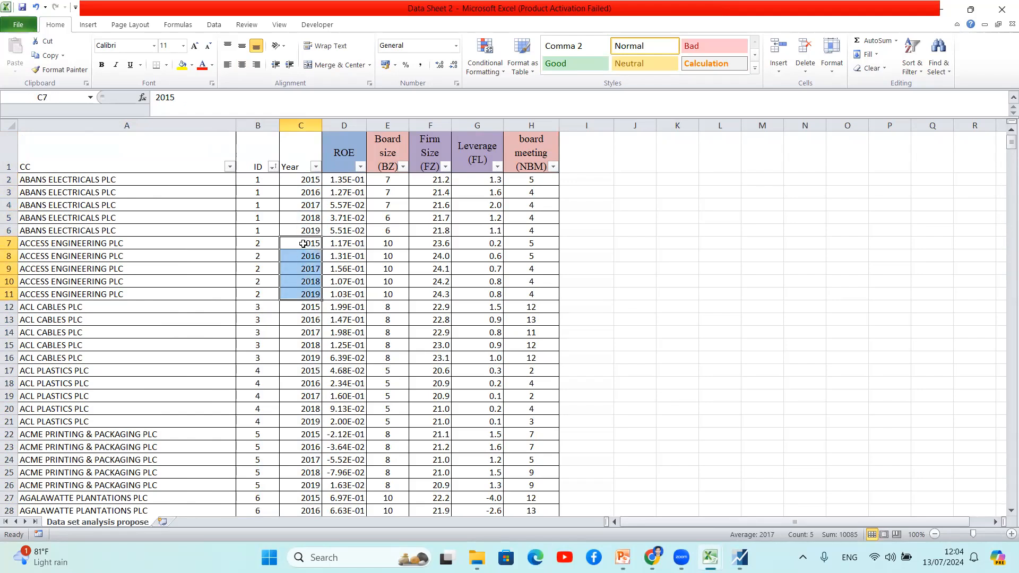
{"action": "scroll", "coordinate": [297, 248], "scroll_direction": "down", "scroll_amount": 20}
{"action": "scroll", "coordinate": [293, 253], "scroll_direction": "down", "scroll_amount": 12}
{"action": "scroll", "coordinate": [292, 252], "scroll_direction": "up", "scroll_amount": 20}
Examine the ROE column and the board size, firm size, leverage and board meeting columns as the analysis variables.
{"action": "left_click", "coordinate": [392, 256]}
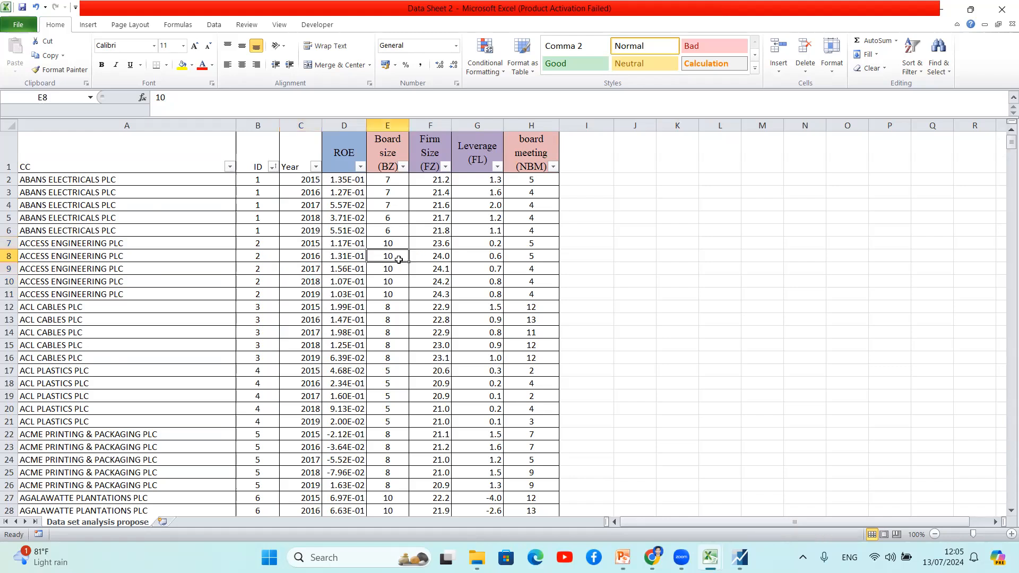
{"action": "left_click", "coordinate": [358, 123]}
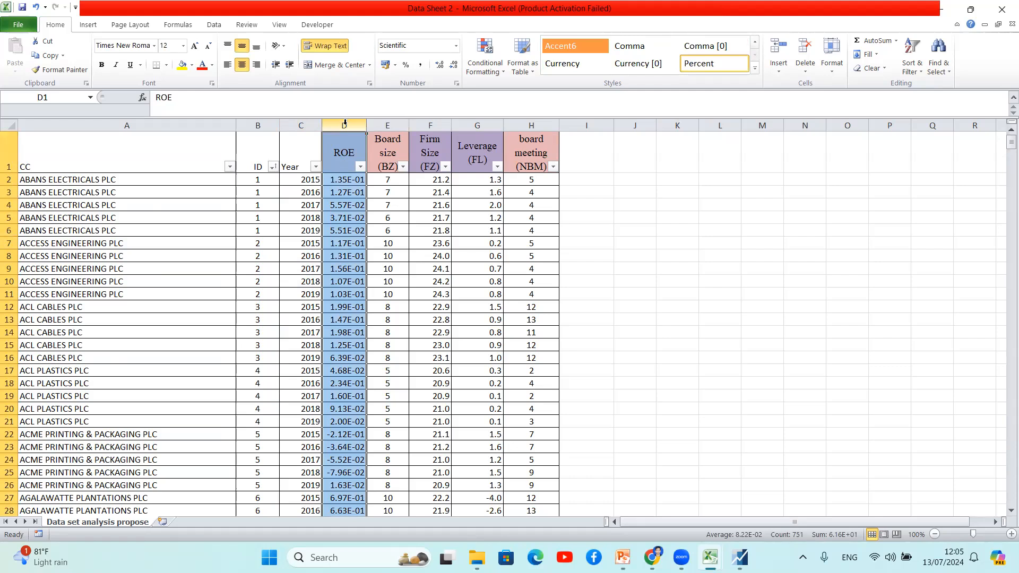
{"action": "left_click", "coordinate": [392, 203]}
{"action": "left_click_drag", "start_coordinate": [387, 125], "coordinate": [534, 123]}
{"action": "left_click", "coordinate": [554, 219]}
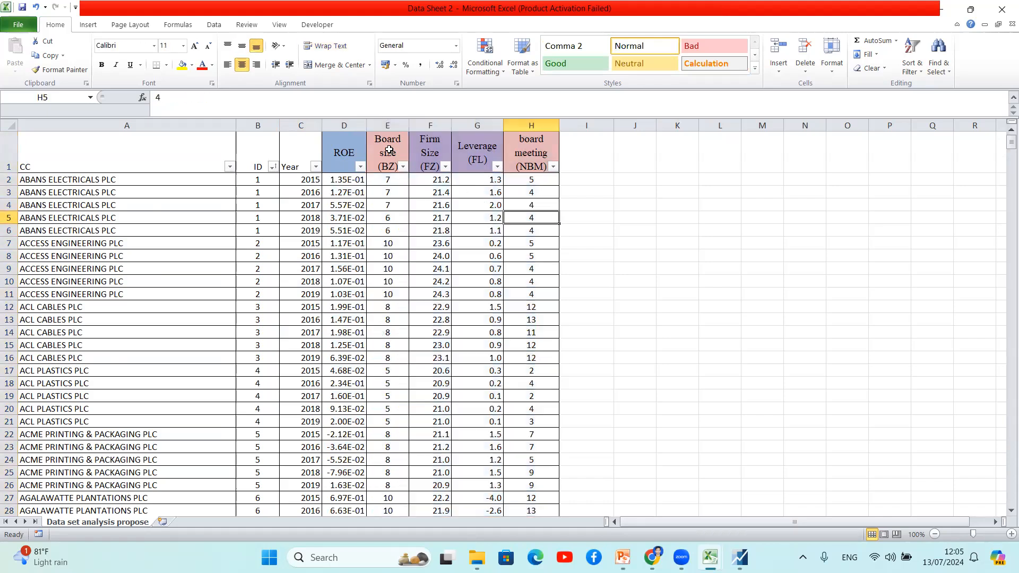
{"action": "left_click", "coordinate": [488, 153]}
{"action": "left_click", "coordinate": [550, 153]}
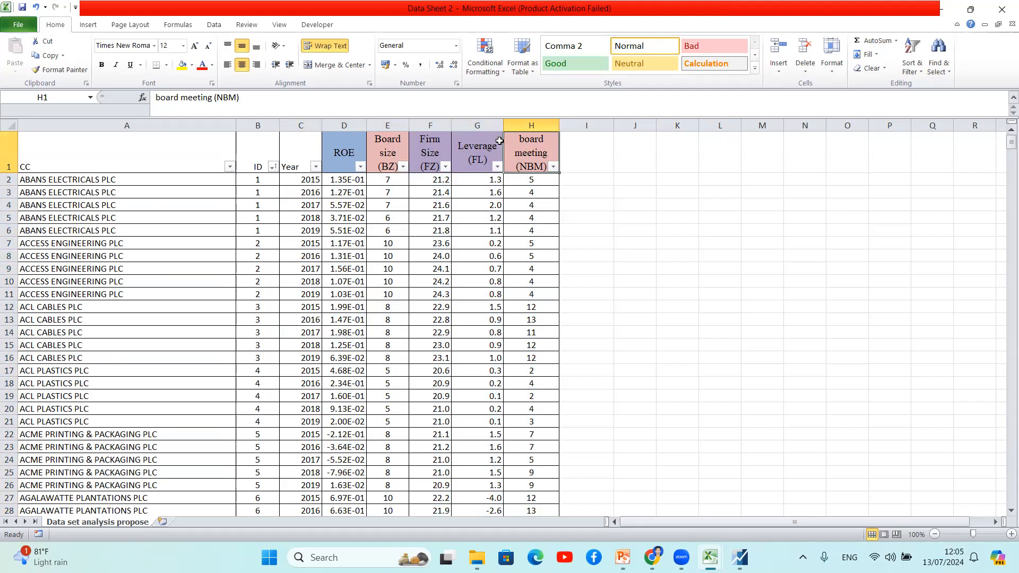
{"action": "left_click", "coordinate": [340, 124]}
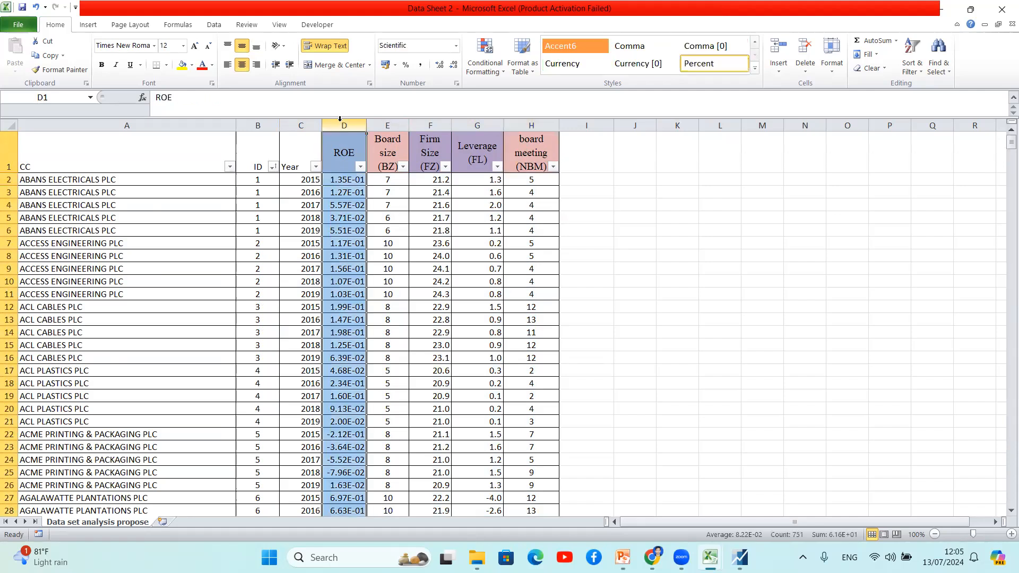
{"action": "left_click", "coordinate": [342, 202]}
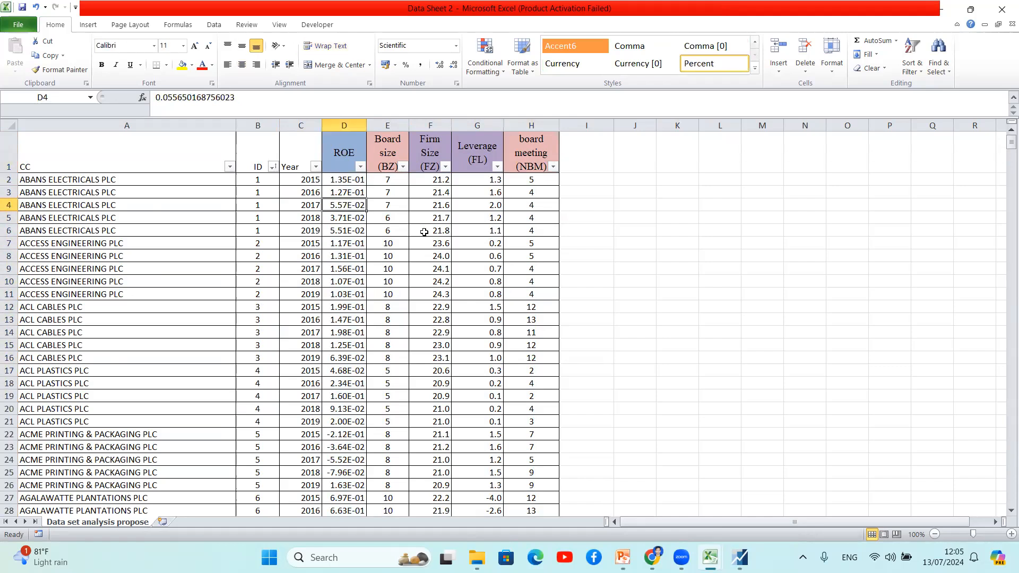
{"action": "left_click", "coordinate": [681, 254]}
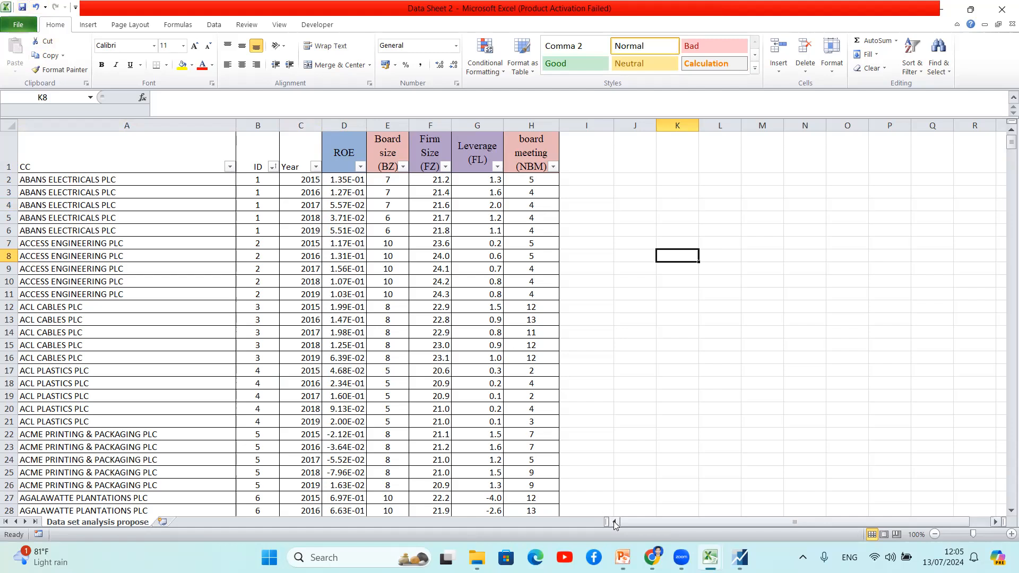
Close the running EViews session, launch EViews9_x64 again and dismiss the licence update notice.
{"action": "mouse_move", "coordinate": [740, 557]}
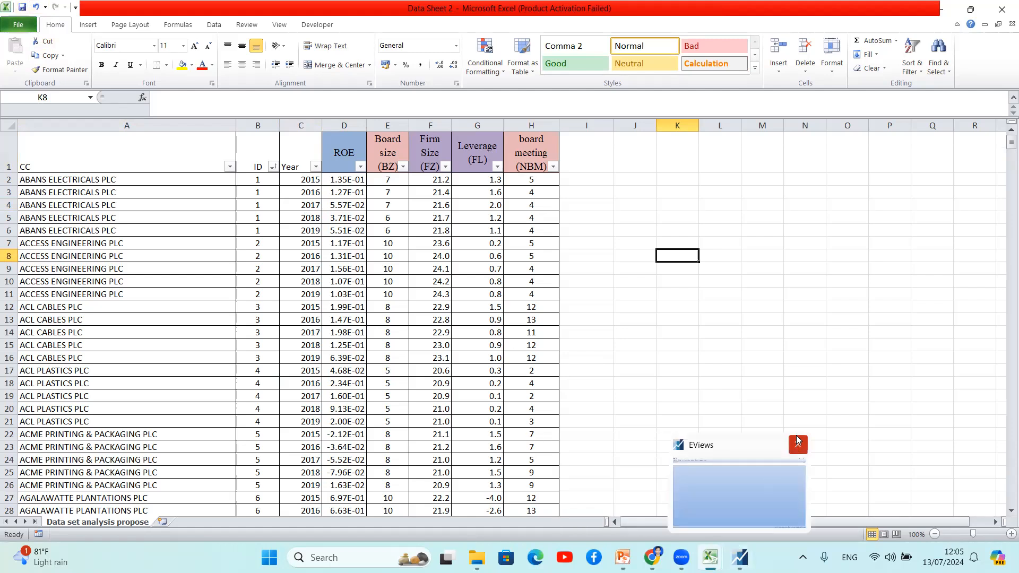
{"action": "left_click", "coordinate": [798, 445]}
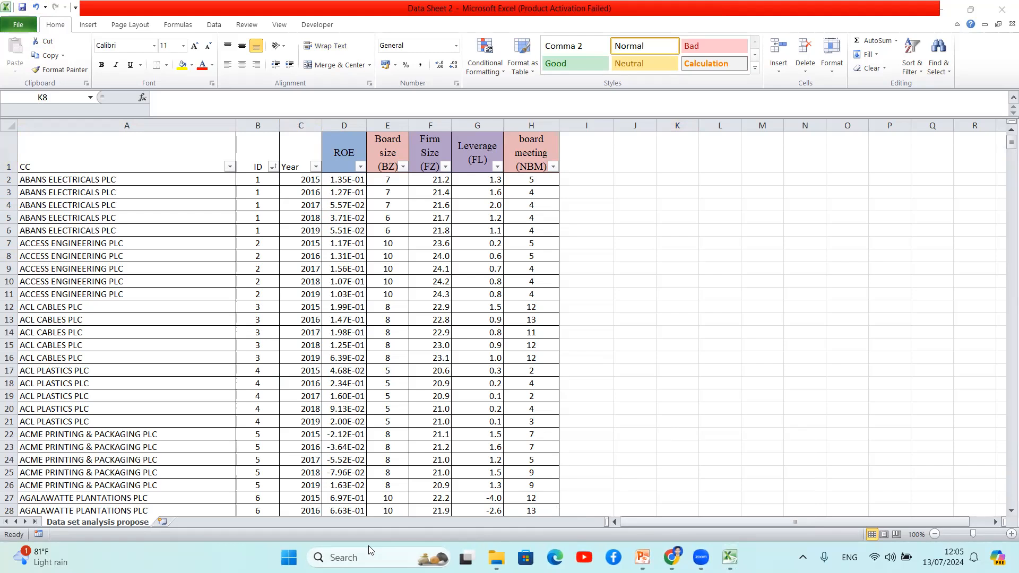
{"action": "left_click", "coordinate": [356, 553]}
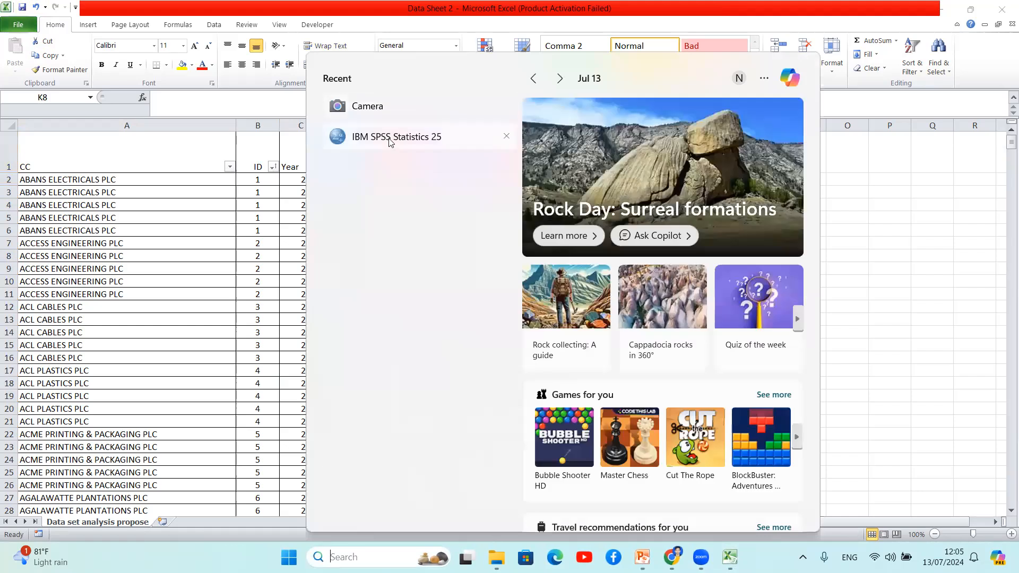
{"action": "type", "text": "eviews9_x64"}
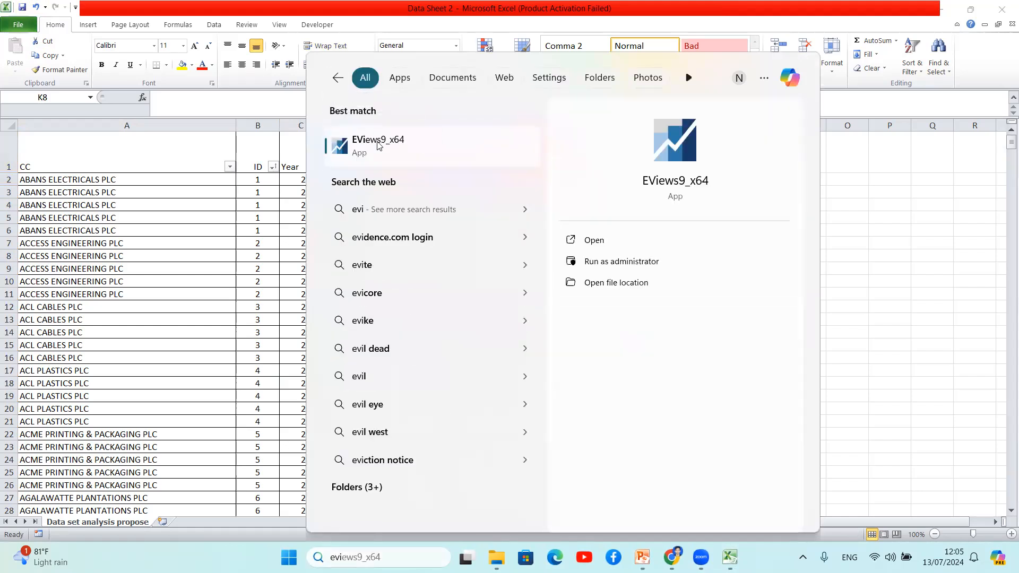
{"action": "left_click", "coordinate": [424, 155]}
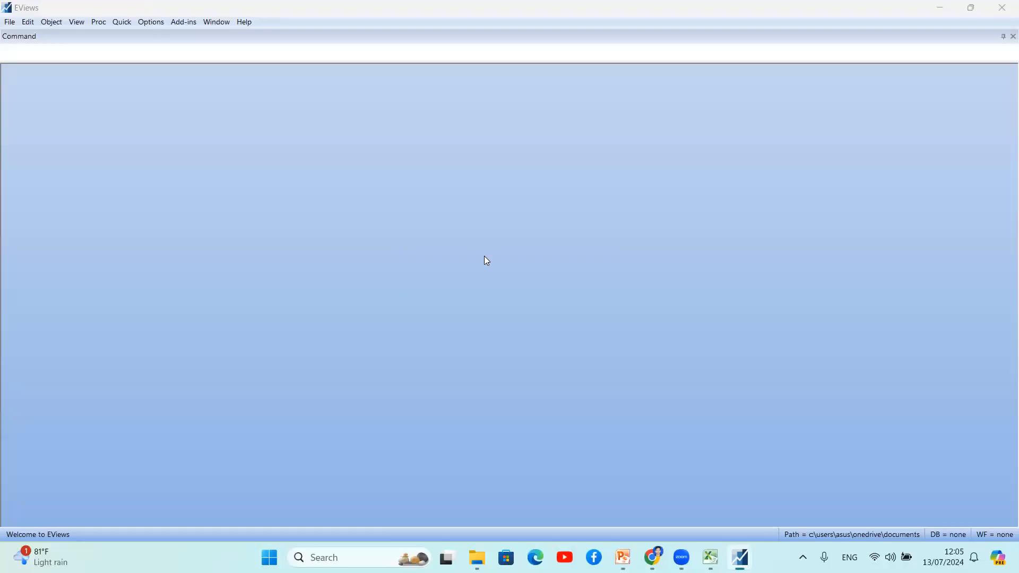
{"action": "left_click", "coordinate": [652, 168]}
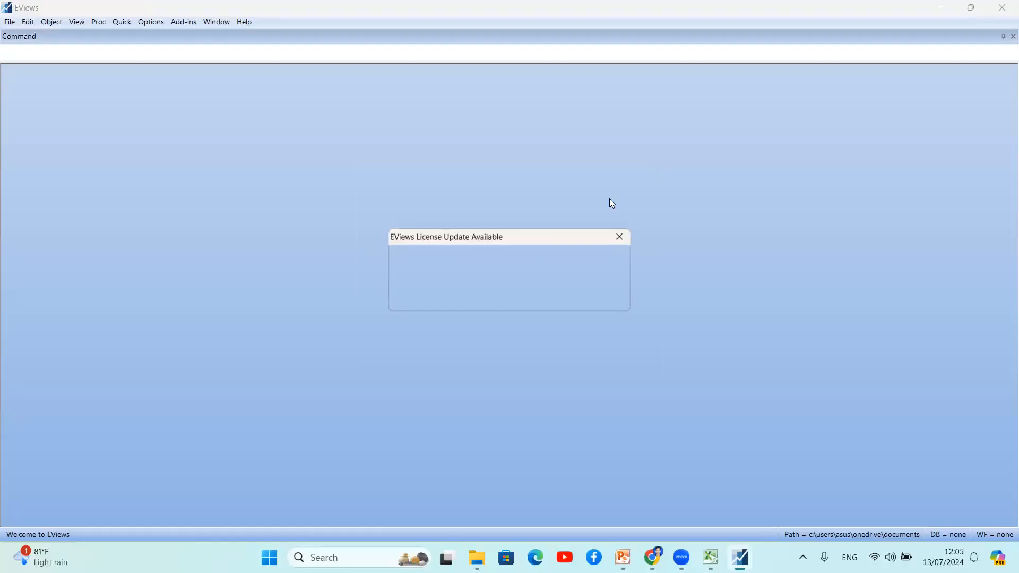
{"action": "left_click", "coordinate": [616, 237]}
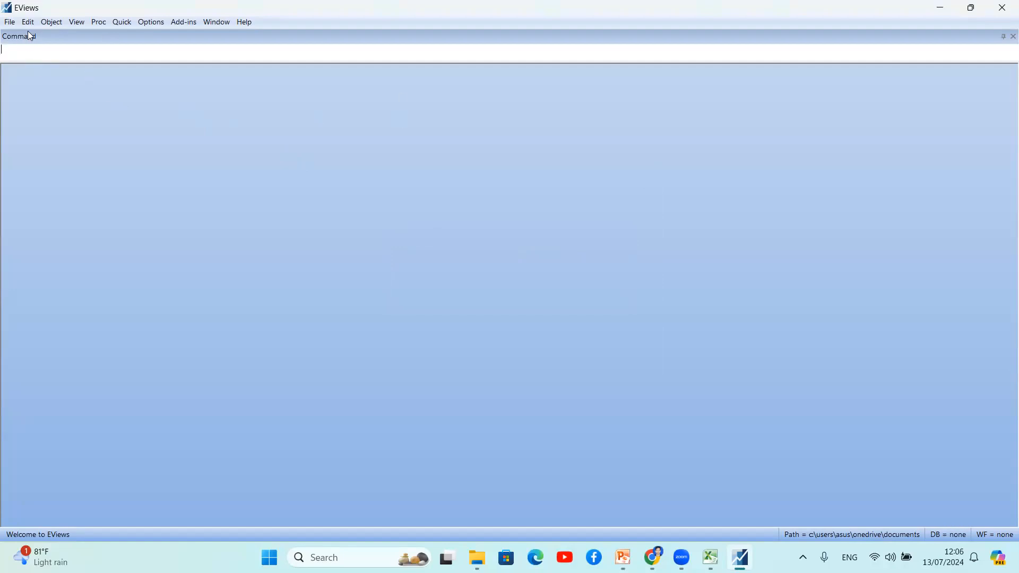
Start a file import and open Data Sheet 2 from the Eviews folder on the Desktop.
{"action": "left_click", "coordinate": [11, 23]}
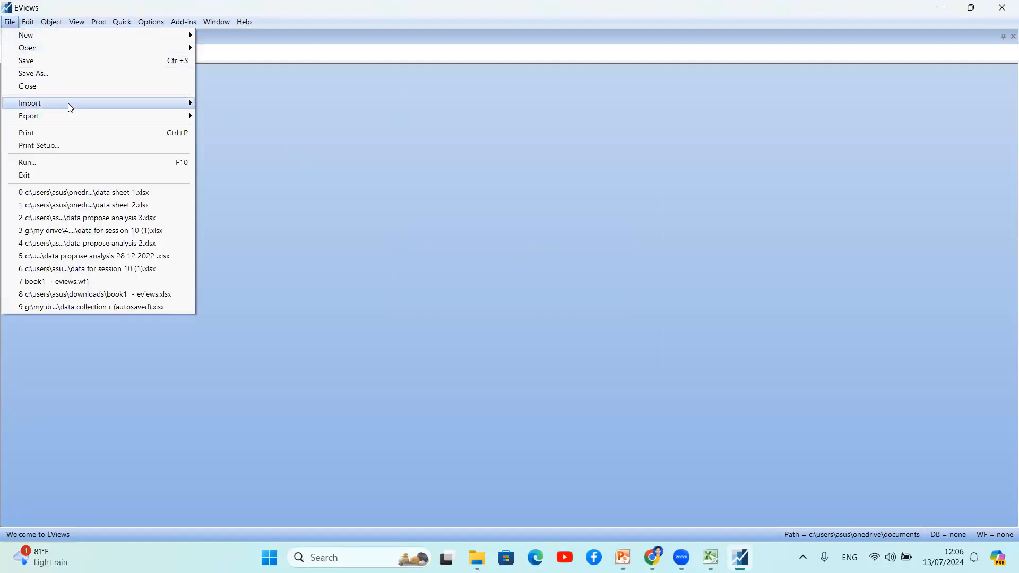
{"action": "mouse_move", "coordinate": [146, 106]}
{"action": "left_click", "coordinate": [280, 104]}
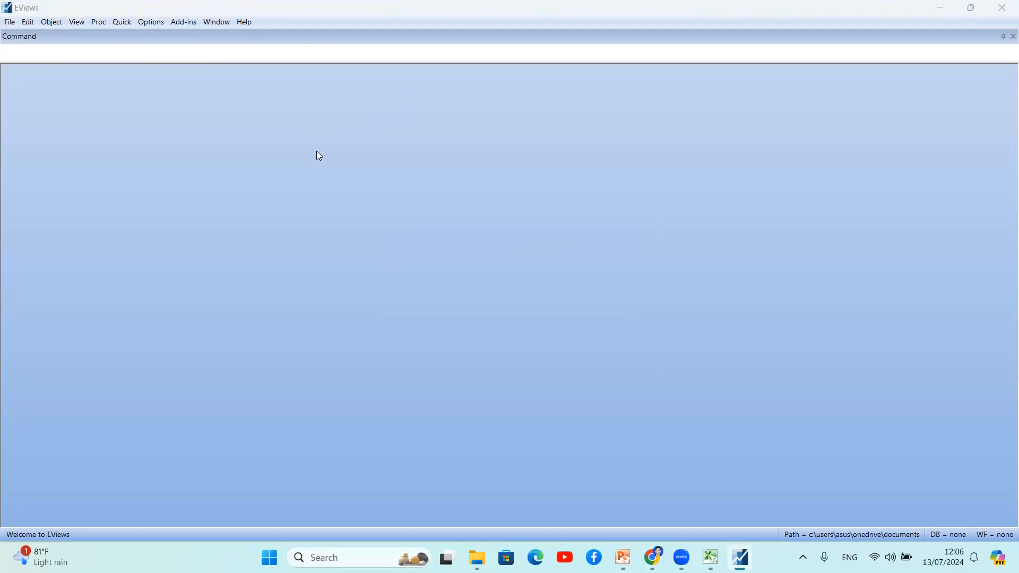
{"action": "scroll", "coordinate": [368, 228], "scroll_direction": "up", "scroll_amount": 8}
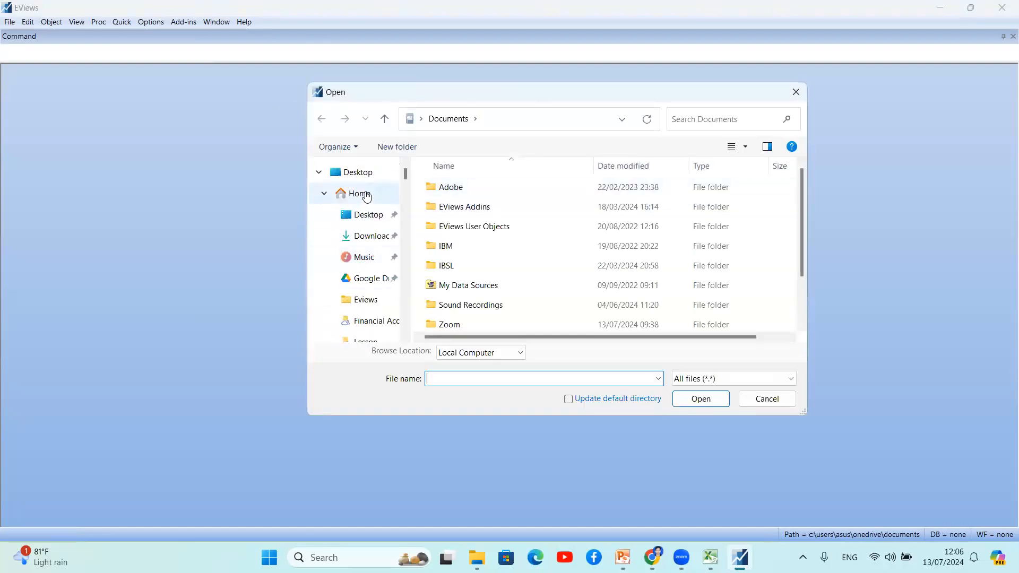
{"action": "left_click", "coordinate": [361, 175]}
{"action": "scroll", "coordinate": [492, 228], "scroll_direction": "down", "scroll_amount": 3}
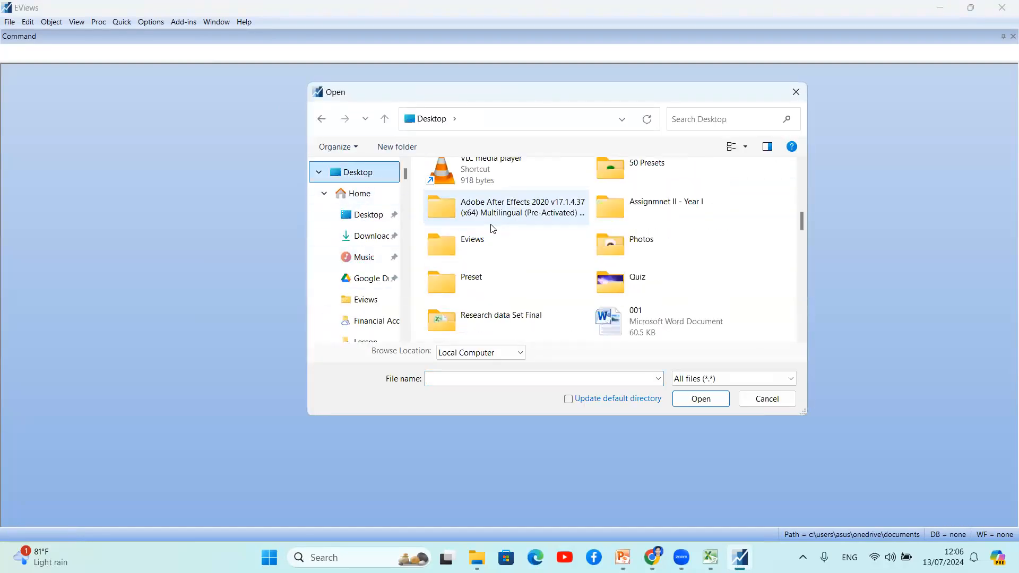
{"action": "double_click", "coordinate": [483, 219]}
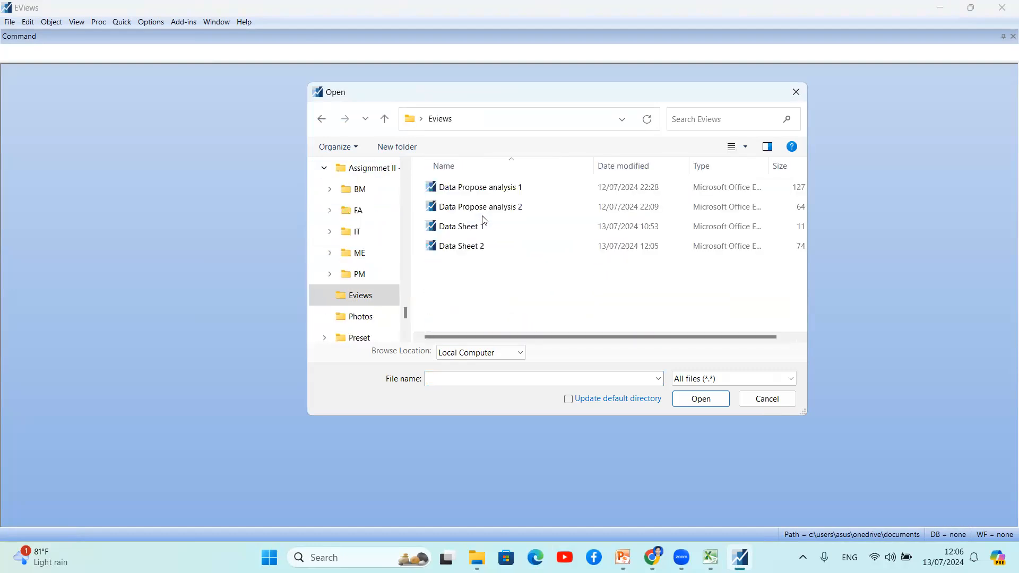
{"action": "double_click", "coordinate": [512, 248]}
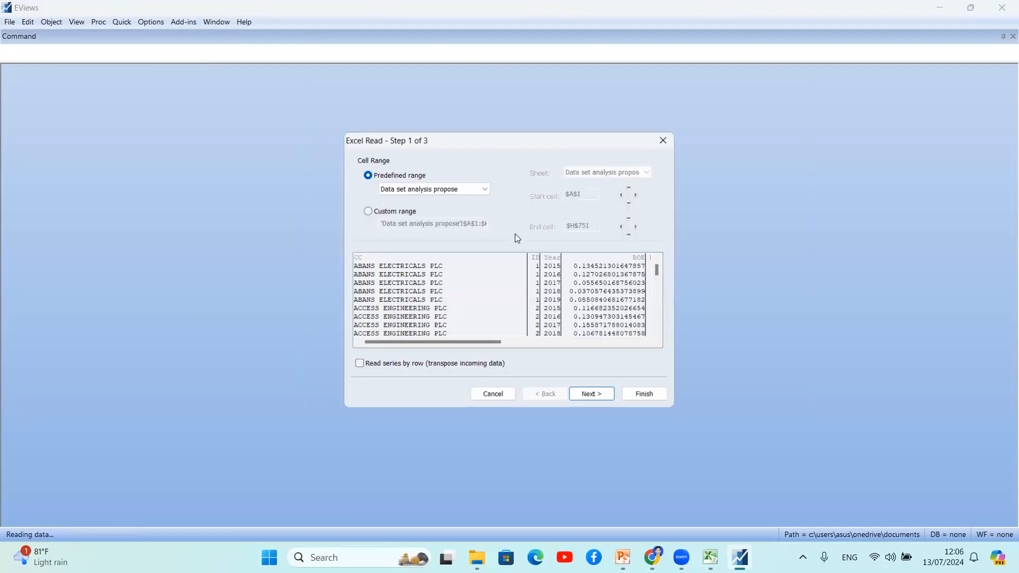
Import the sheet as a new dated panel workfile identified by id and year, without linking it to the source.
{"action": "left_click", "coordinate": [593, 395]}
{"action": "left_click", "coordinate": [594, 397]}
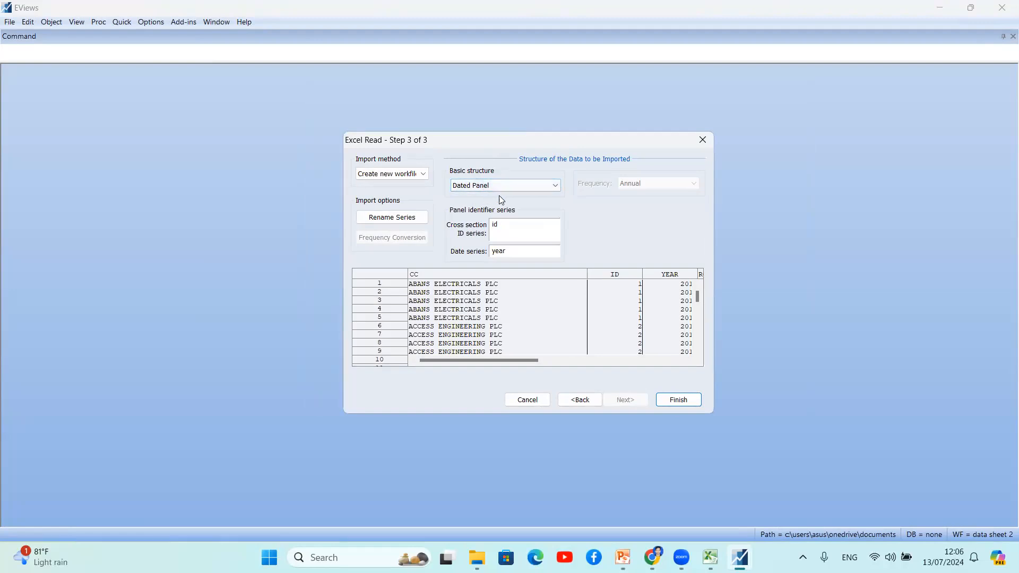
{"action": "left_click", "coordinate": [677, 398]}
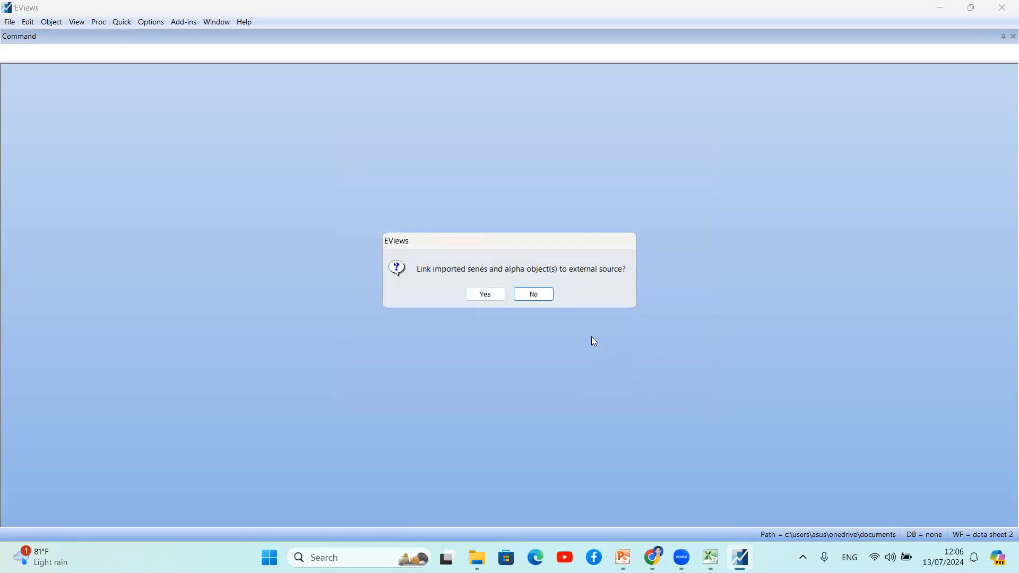
{"action": "left_click", "coordinate": [533, 294]}
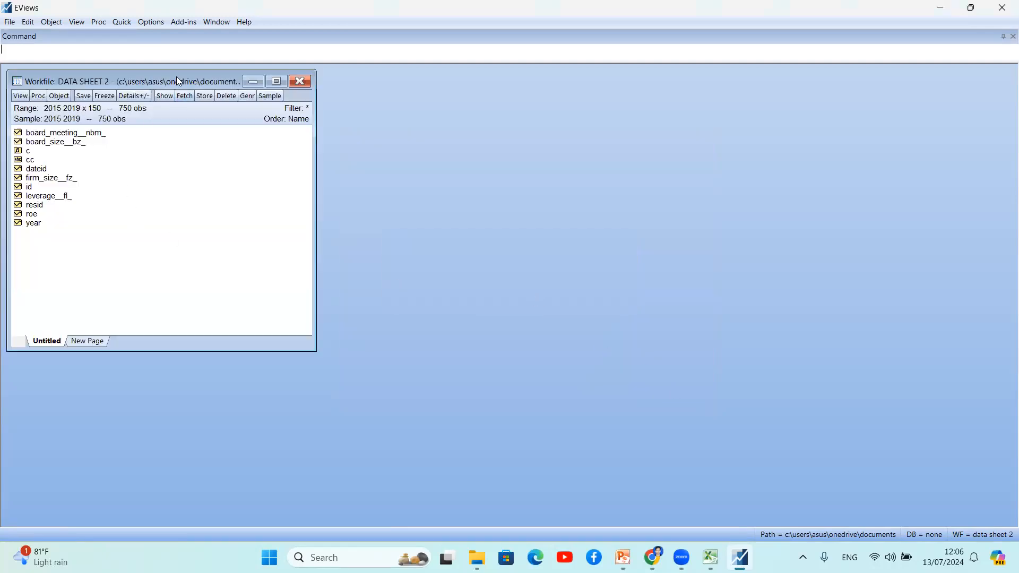
{"action": "left_click_drag", "start_coordinate": [180, 79], "coordinate": [199, 67]}
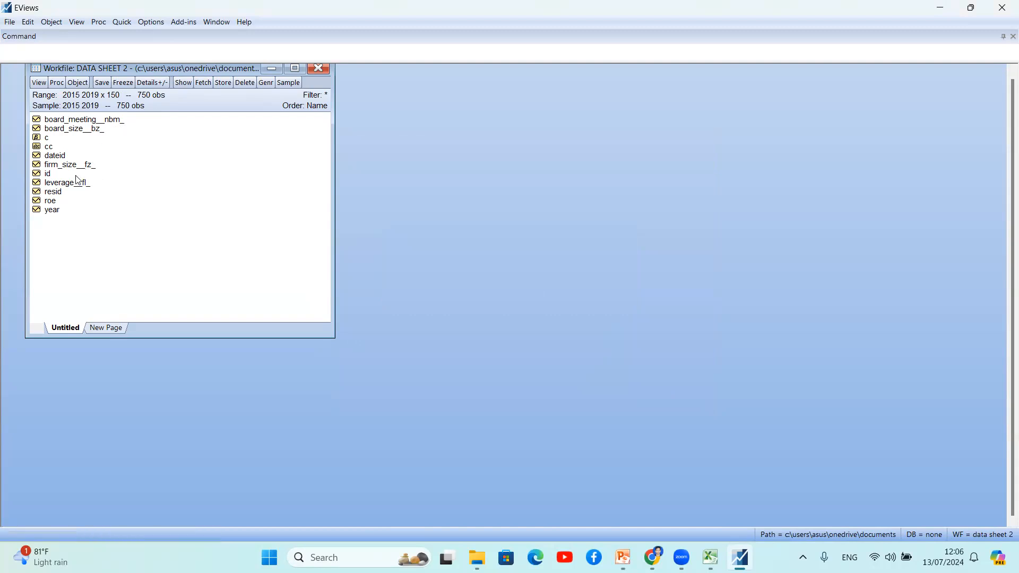
Open the board meeting, board size, firm size, leverage and ROE series together as a group.
{"action": "left_click", "coordinate": [69, 123]}
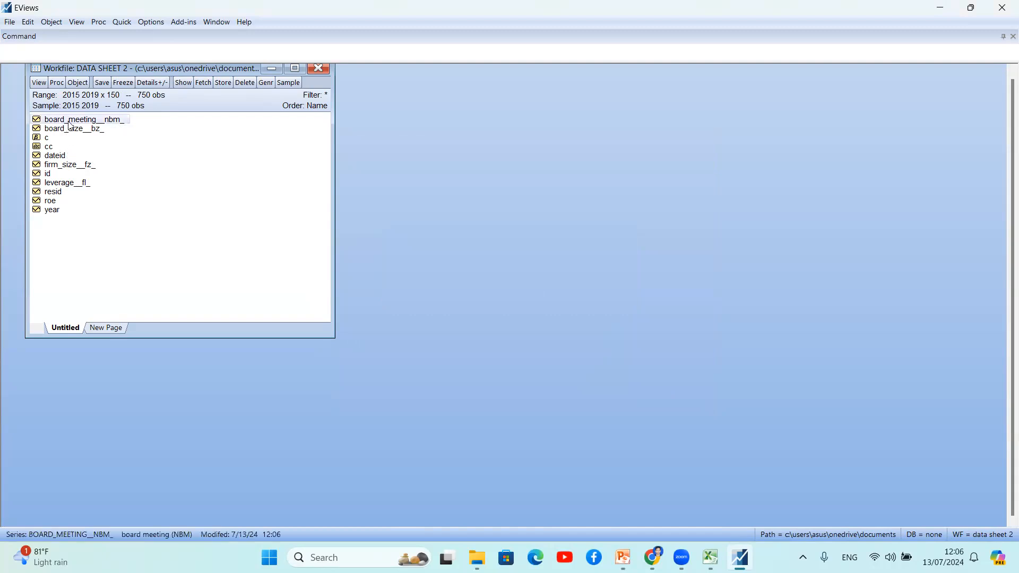
{"action": "left_click", "coordinate": [79, 132], "text": "ctrl"}
{"action": "left_click", "coordinate": [70, 164], "text": "ctrl"}
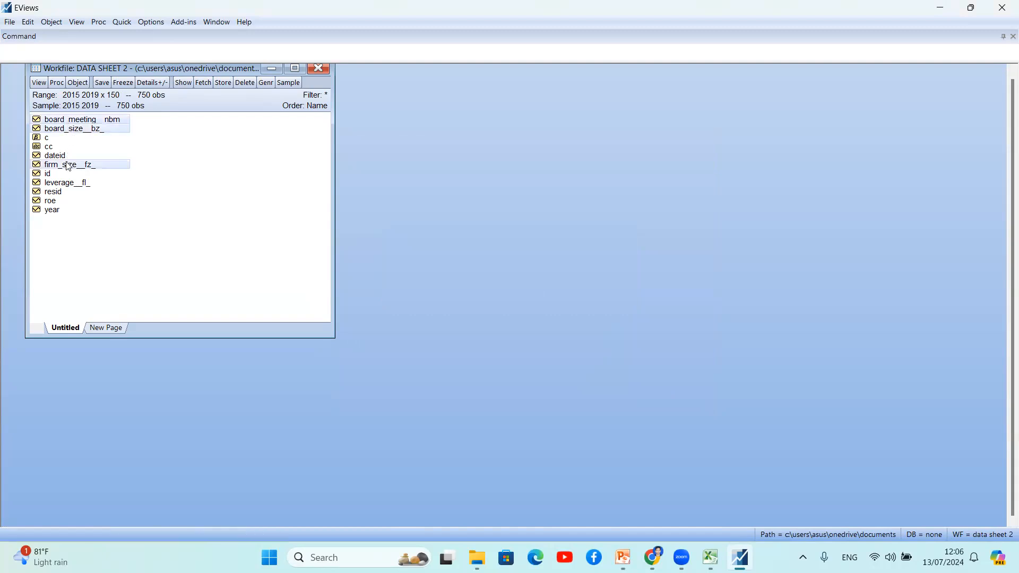
{"action": "left_click", "coordinate": [69, 183], "text": "ctrl"}
{"action": "left_click", "coordinate": [61, 201], "text": "ctrl"}
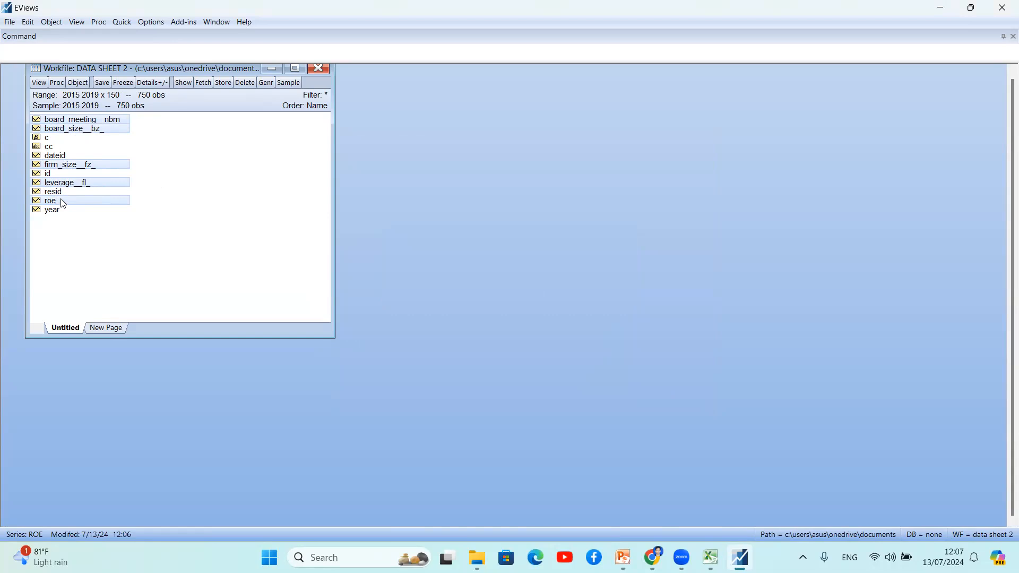
{"action": "right_click", "coordinate": [102, 131]}
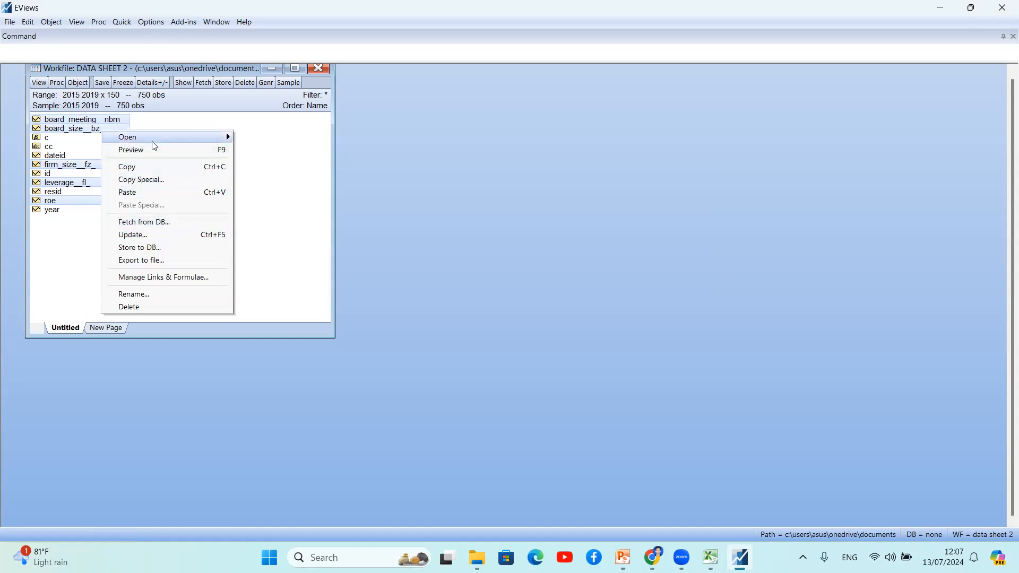
{"action": "mouse_move", "coordinate": [164, 139]}
{"action": "left_click", "coordinate": [270, 137]}
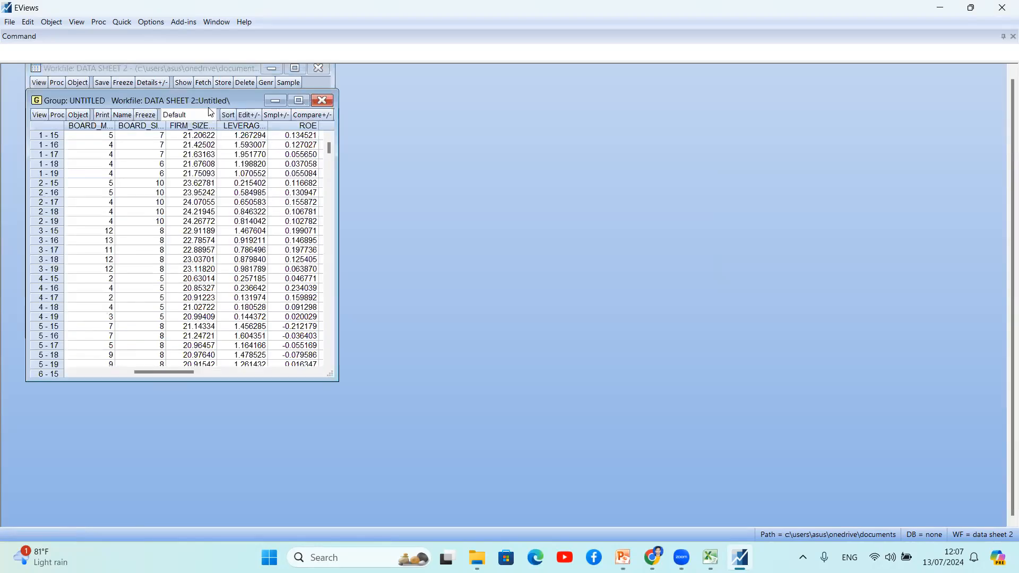
Enlarge the group window beside the workfile and show the group's descriptive statistics for the common sample.
{"action": "left_click_drag", "start_coordinate": [216, 103], "coordinate": [568, 71]}
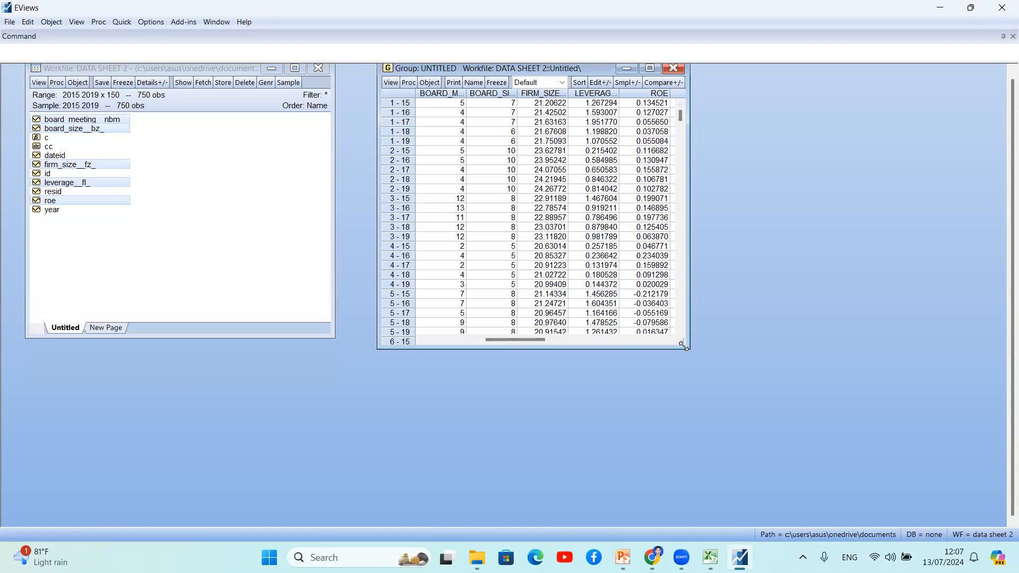
{"action": "left_click_drag", "start_coordinate": [684, 346], "coordinate": [811, 523]}
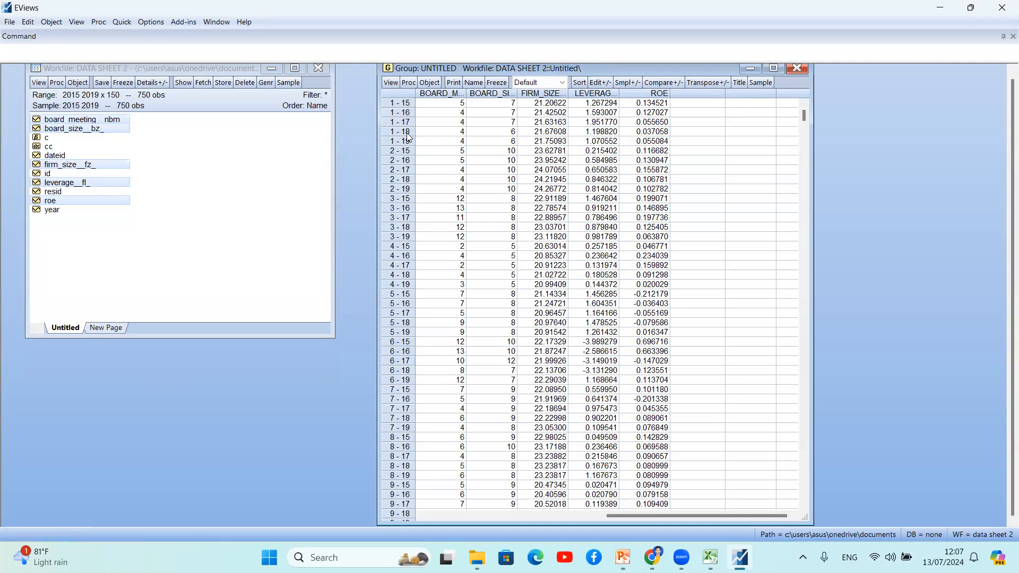
{"action": "left_click", "coordinate": [388, 81]}
{"action": "mouse_move", "coordinate": [418, 151]}
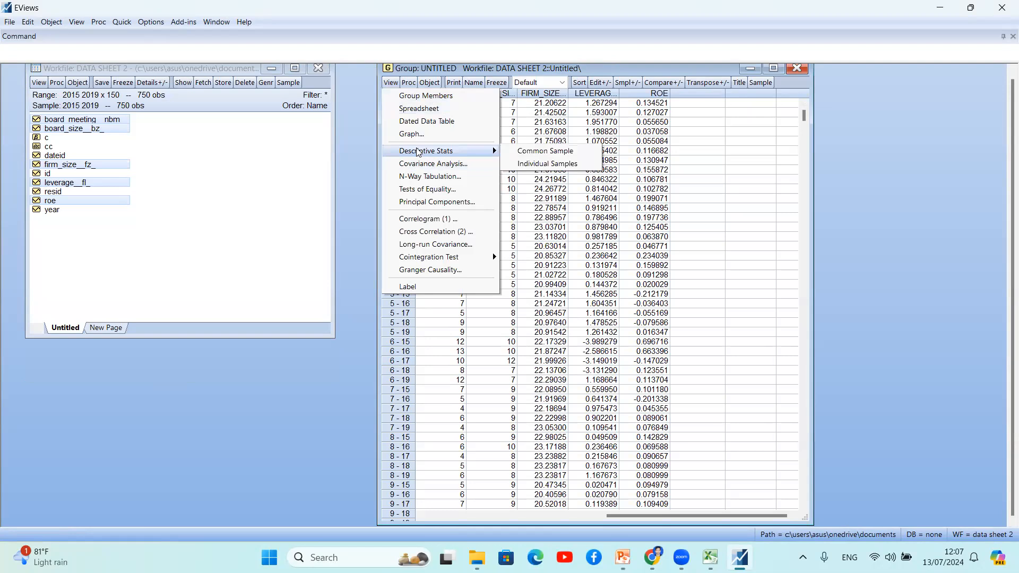
{"action": "left_click", "coordinate": [553, 152]}
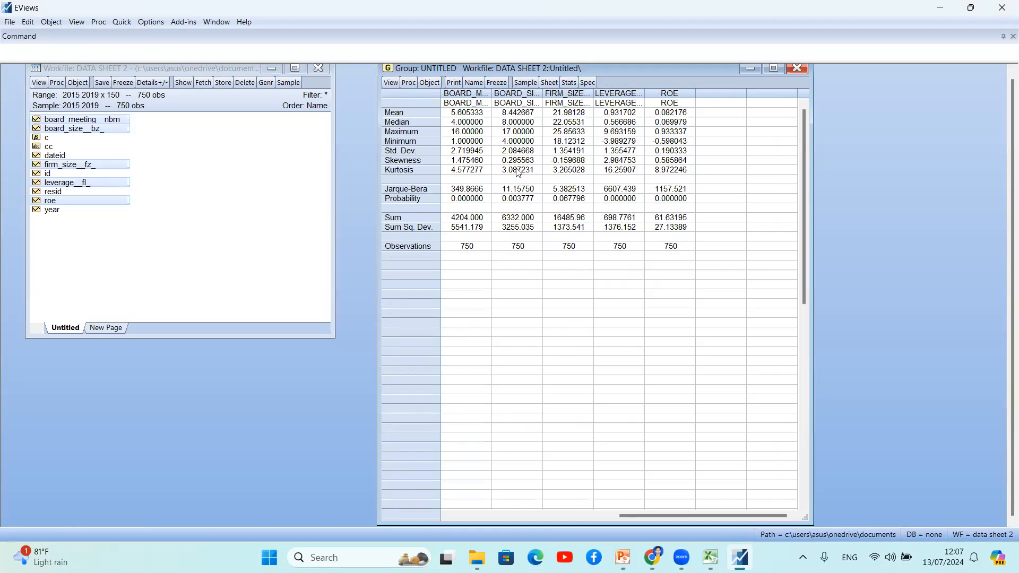
Copy the whole descriptive statistics table from Mean to Observations as text, with numbers as displayed.
{"action": "left_click_drag", "start_coordinate": [413, 100], "coordinate": [680, 240]}
{"action": "right_click", "coordinate": [539, 156]}
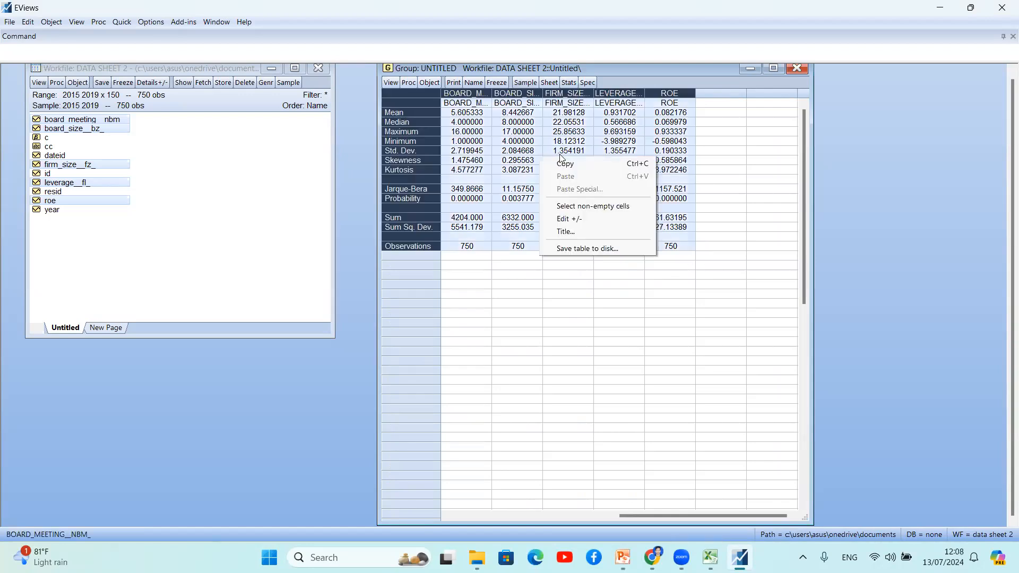
{"action": "left_click", "coordinate": [584, 162]}
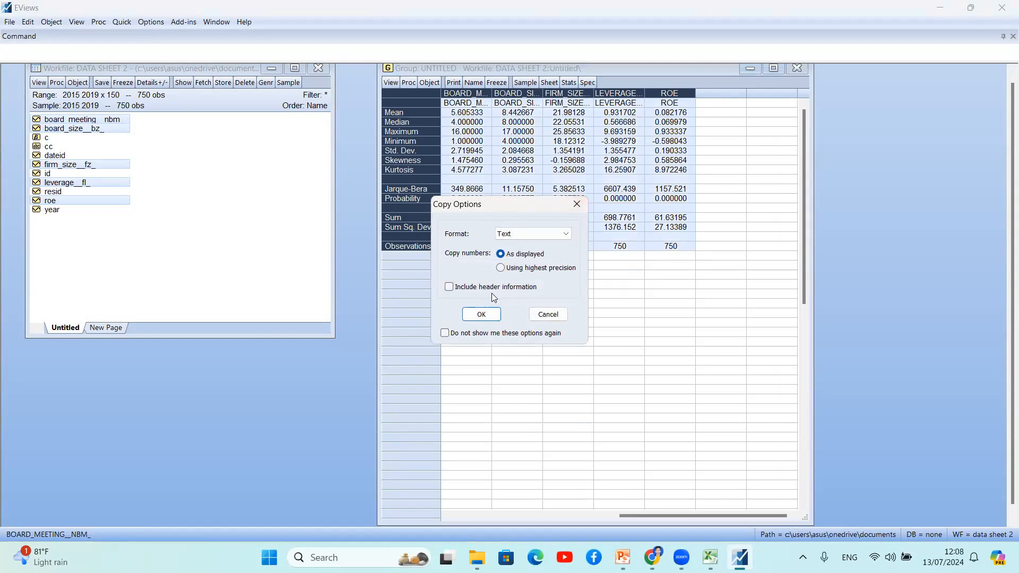
{"action": "left_click", "coordinate": [481, 314]}
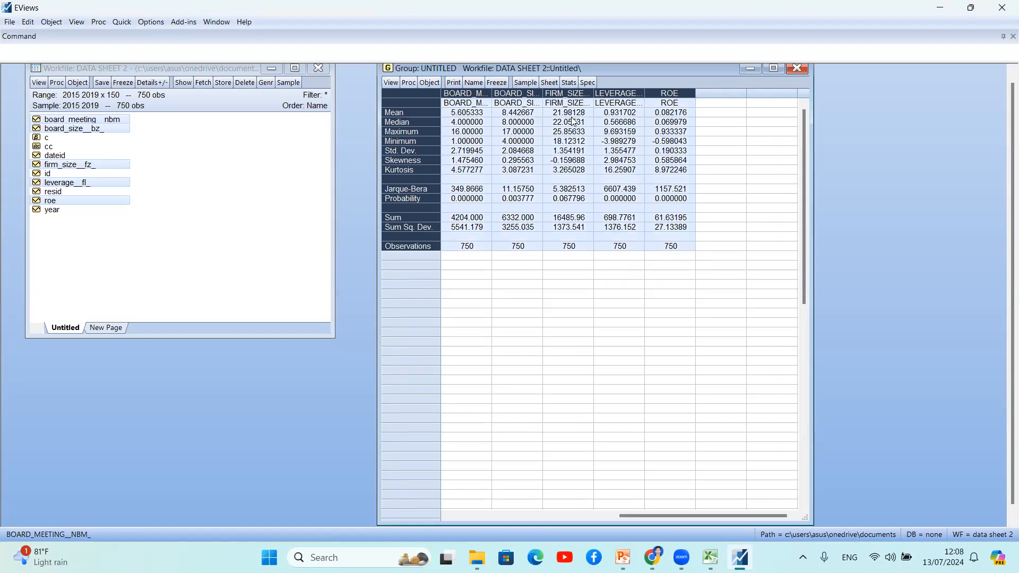
Try to name the group Descriptive Statics.
{"action": "left_click", "coordinate": [474, 82]}
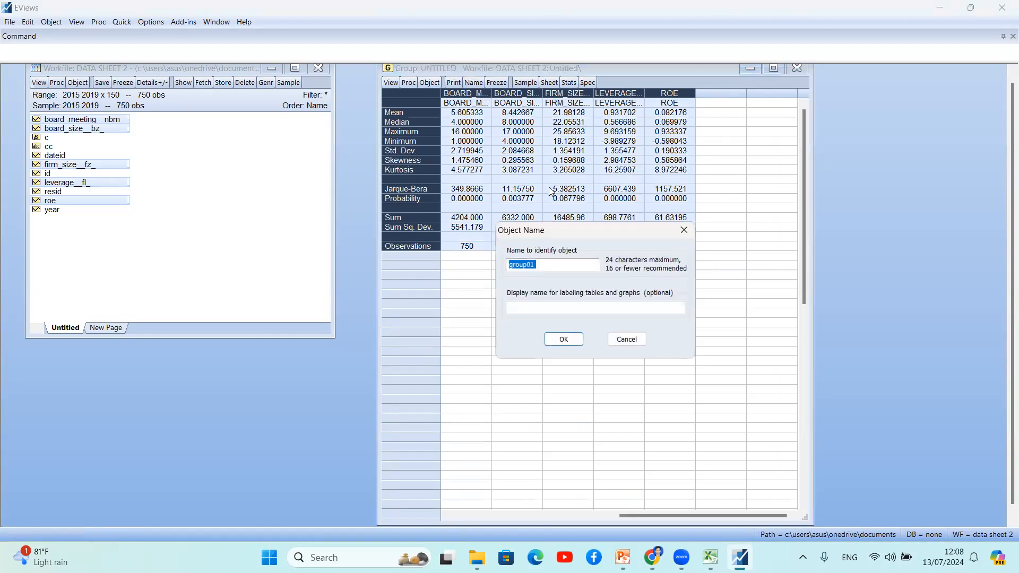
{"action": "type", "text": "Descriptive Statics"}
{"action": "left_click", "coordinate": [551, 344]}
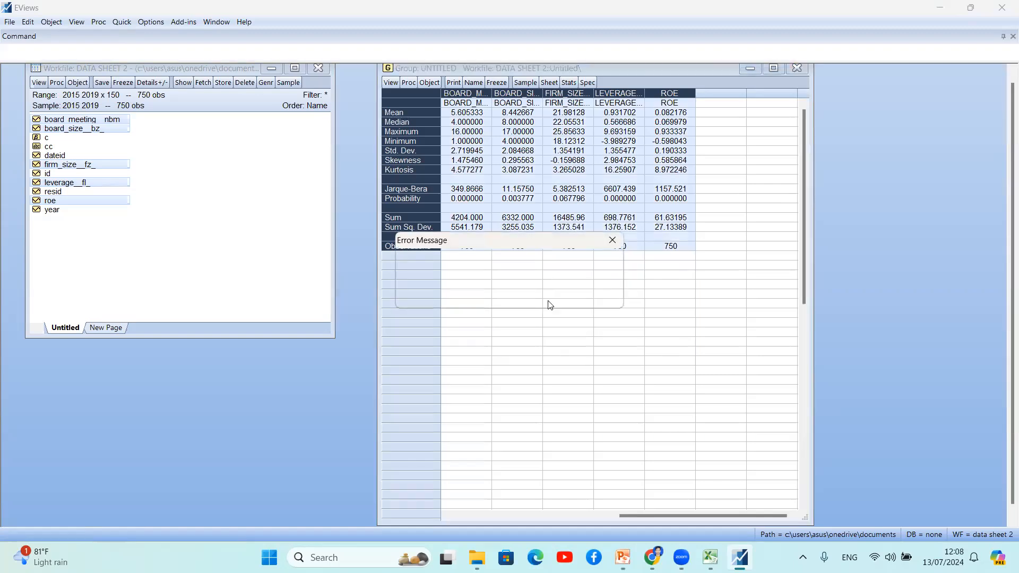
{"action": "left_click", "coordinate": [613, 240]}
{"action": "left_click", "coordinate": [497, 82]}
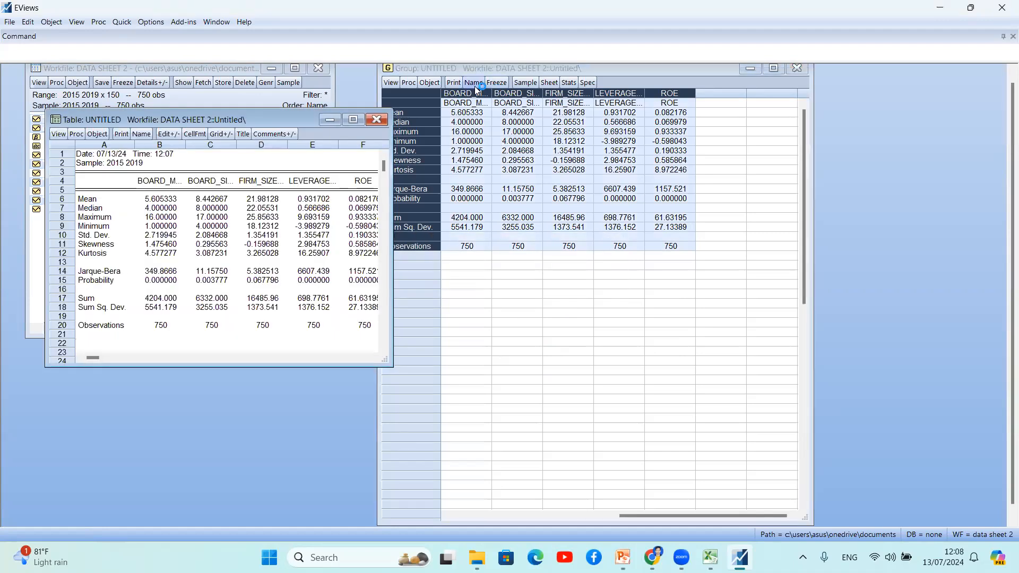
{"action": "left_click", "coordinate": [379, 119]}
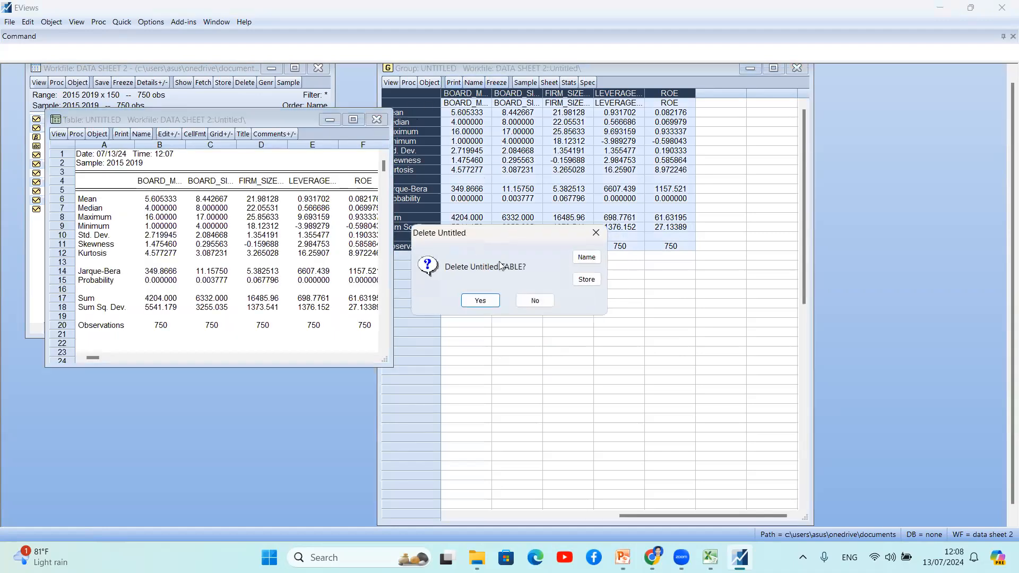
{"action": "left_click", "coordinate": [533, 299]}
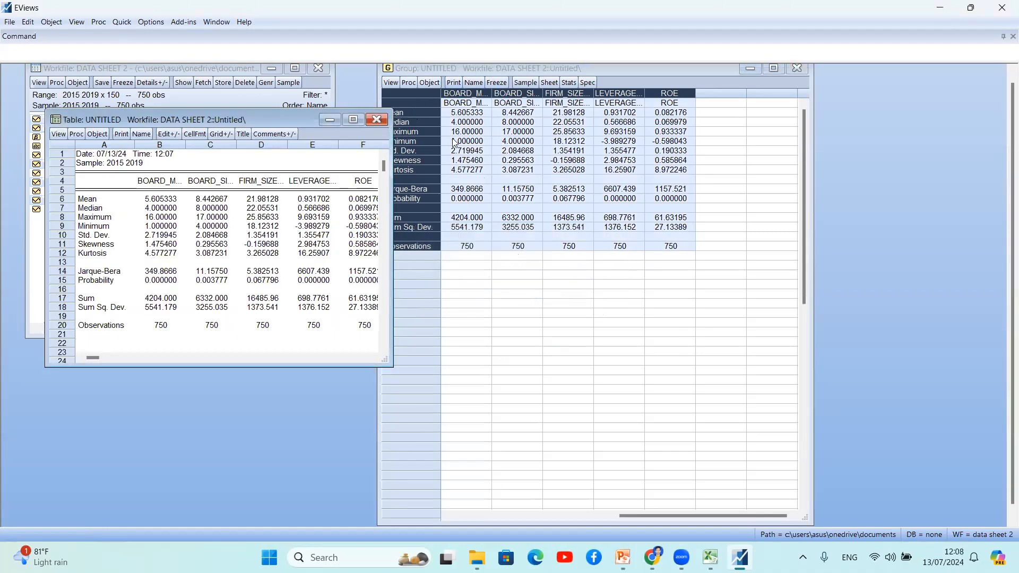
{"action": "left_click", "coordinate": [377, 120]}
{"action": "left_click", "coordinate": [480, 300]}
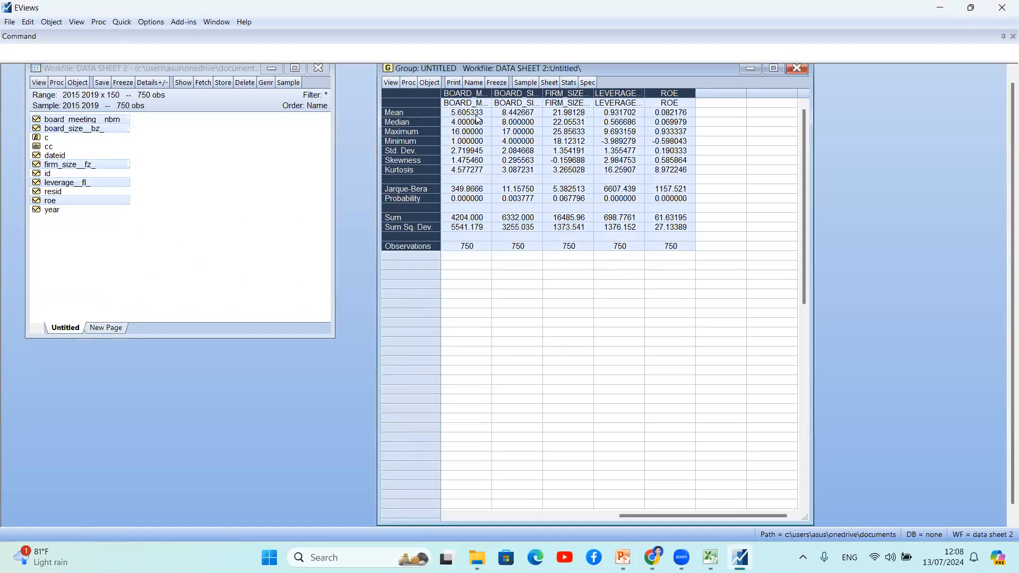
Name the descriptive statistics group dessta.
{"action": "left_click", "coordinate": [474, 82]}
{"action": "type", "text": "D"}
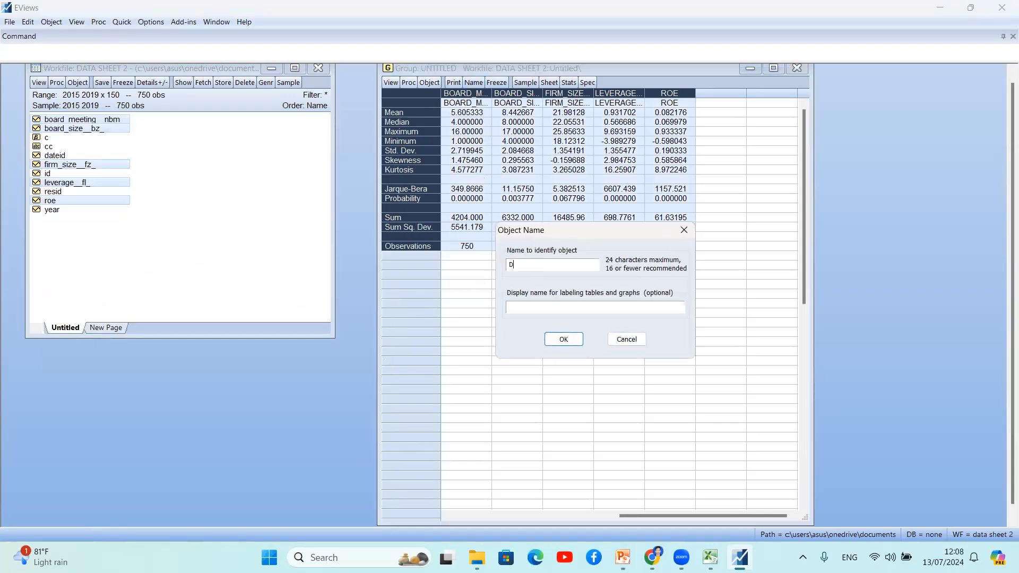
{"action": "key", "text": "BackSpace"}
{"action": "type", "text": "desS"}
{"action": "key", "text": "BackSpace"}
{"action": "type", "text": "sta"}
{"action": "left_click", "coordinate": [559, 339]}
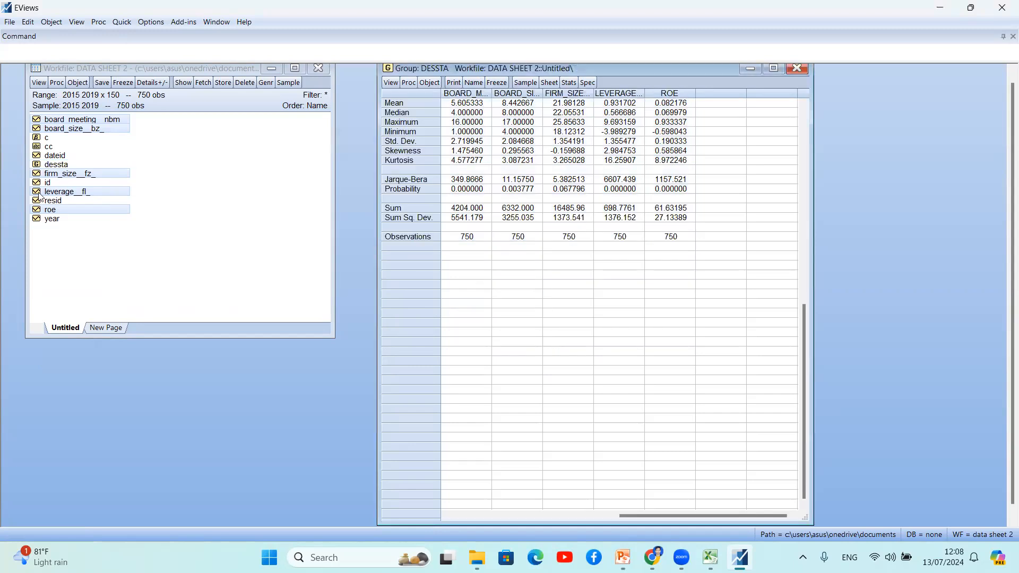
Open the dessta group from the workfile to check its statistics and close its window.
{"action": "left_click", "coordinate": [70, 168]}
{"action": "double_click", "coordinate": [69, 165]}
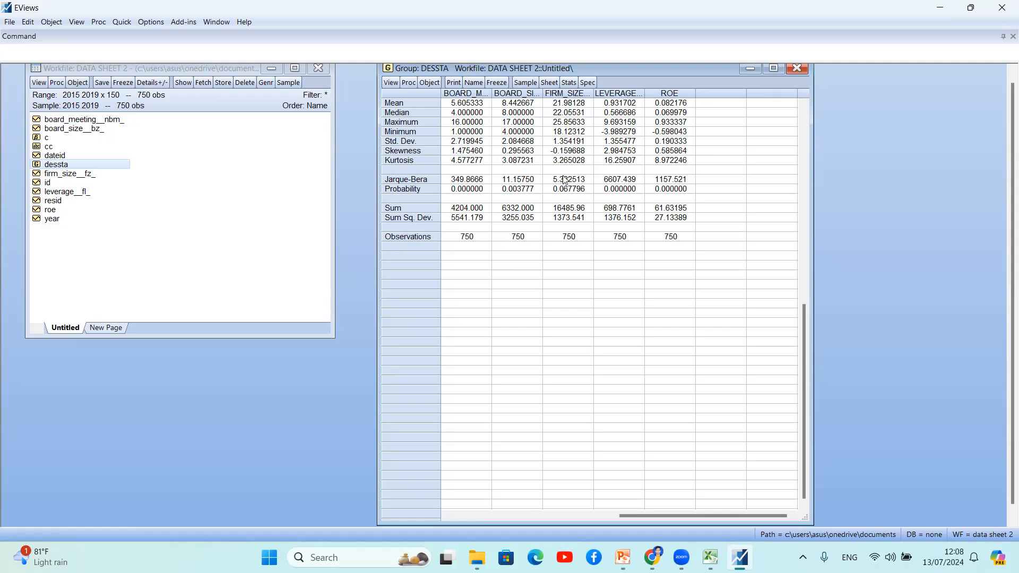
{"action": "left_click", "coordinate": [799, 67]}
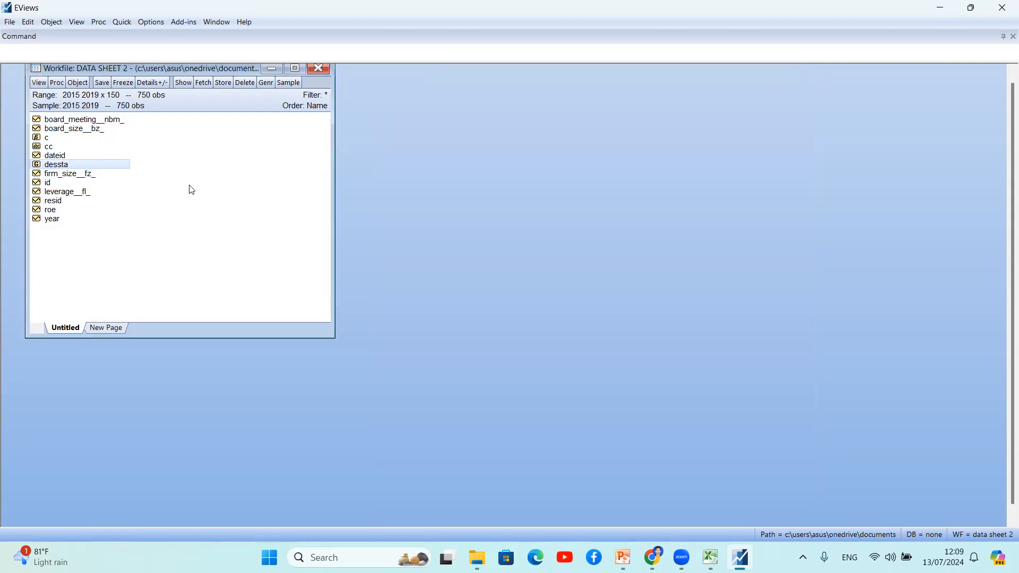
Try a Levin, Lin, Chu panel unit root test on the roe series in level with individual intercept, and close the series.
{"action": "left_click", "coordinate": [123, 212]}
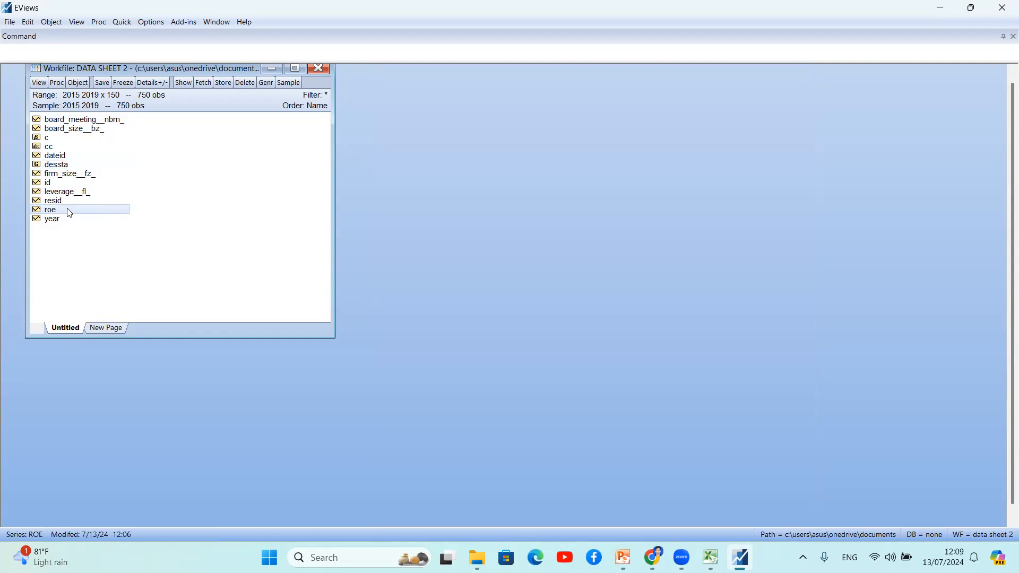
{"action": "double_click", "coordinate": [69, 211]}
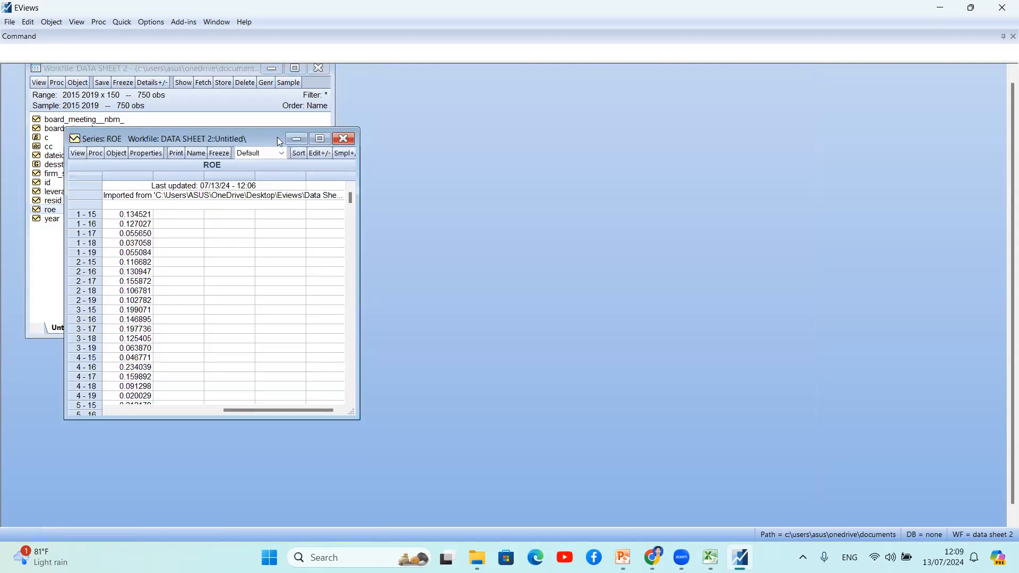
{"action": "left_click_drag", "start_coordinate": [277, 137], "coordinate": [527, 63]}
{"action": "left_click", "coordinate": [328, 80]}
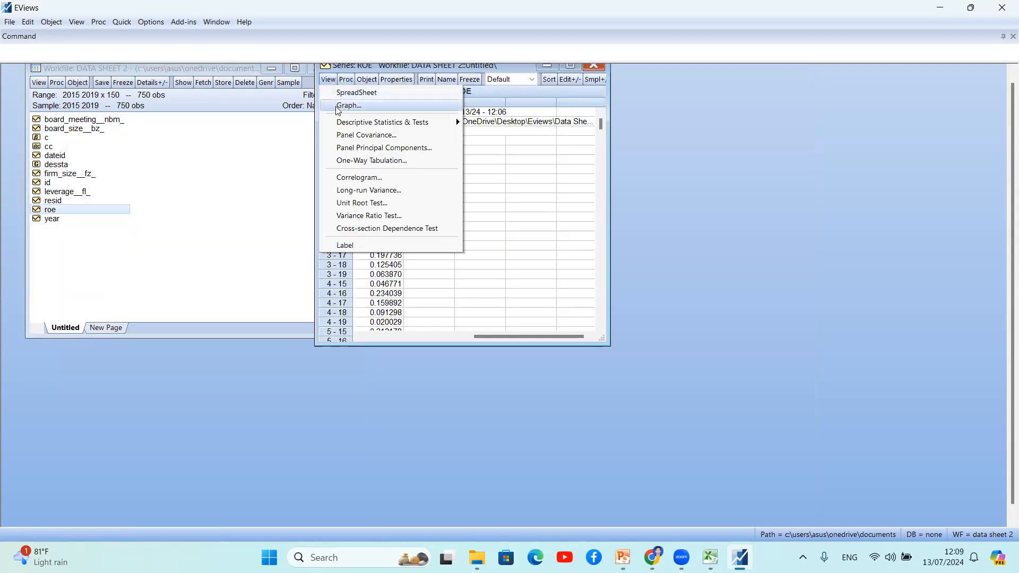
{"action": "left_click", "coordinate": [376, 202]}
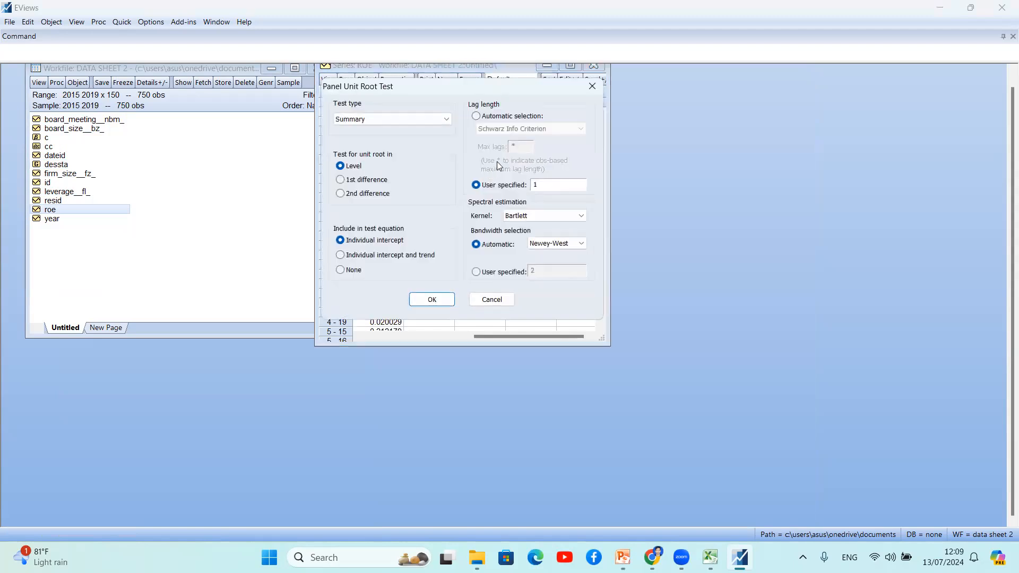
{"action": "left_click", "coordinate": [399, 118]}
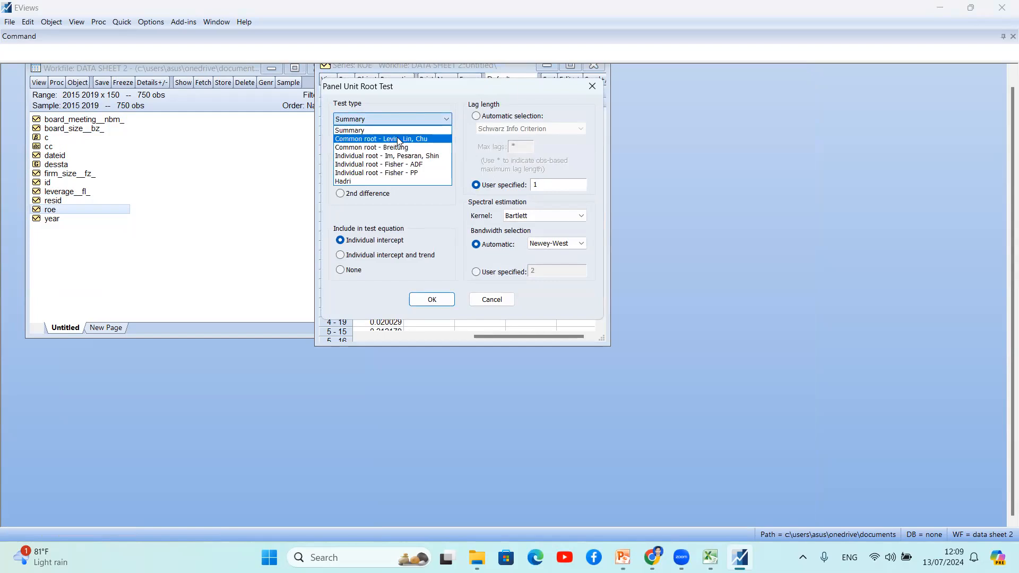
{"action": "left_click", "coordinate": [398, 138]}
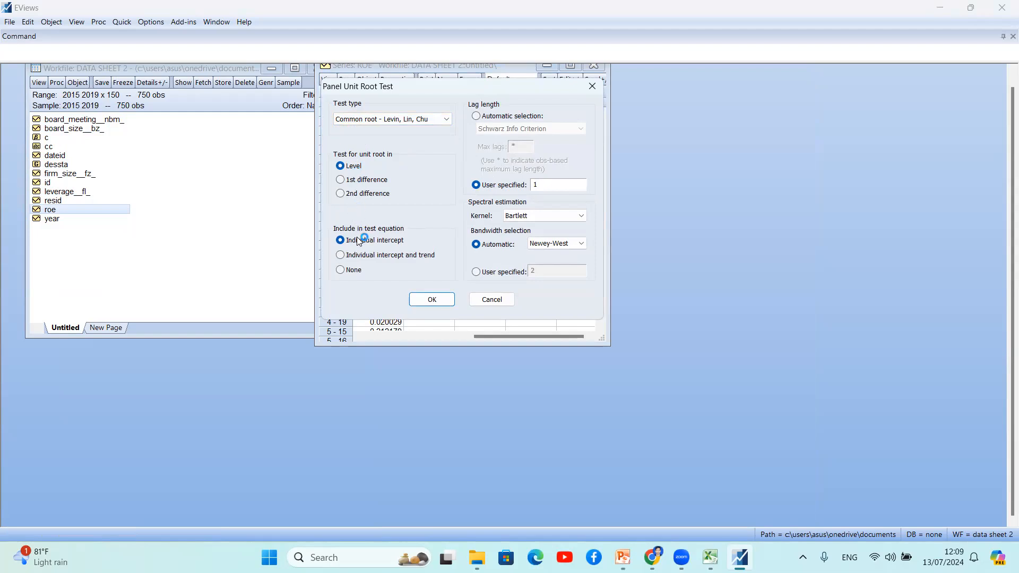
{"action": "left_click", "coordinate": [431, 299]}
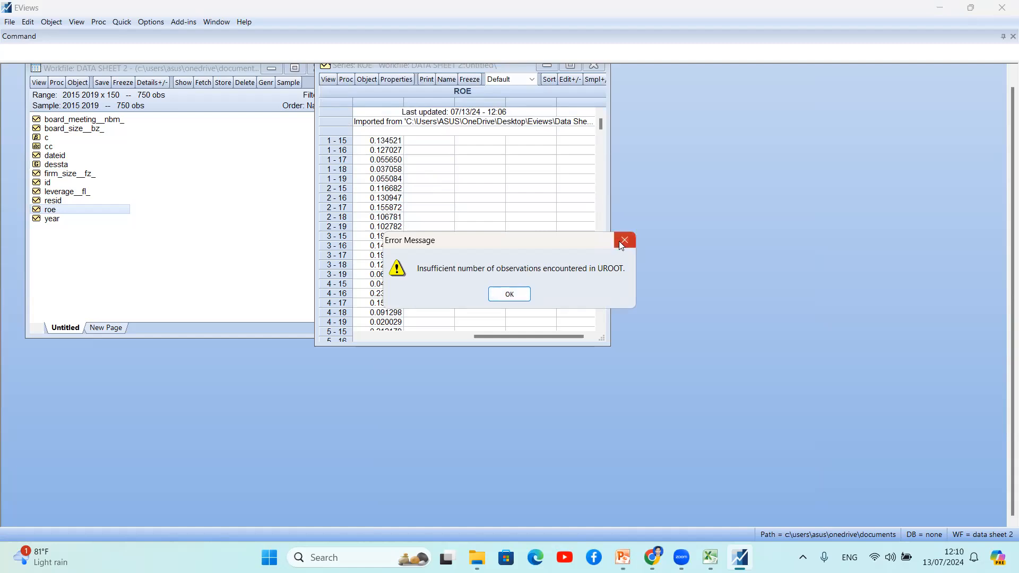
{"action": "left_click", "coordinate": [509, 294]}
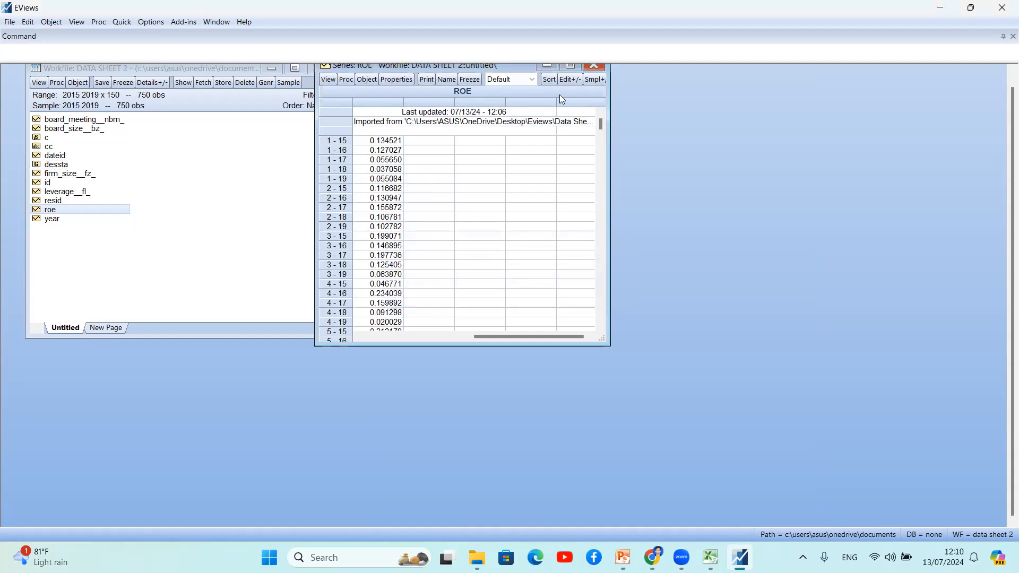
{"action": "left_click", "coordinate": [593, 66]}
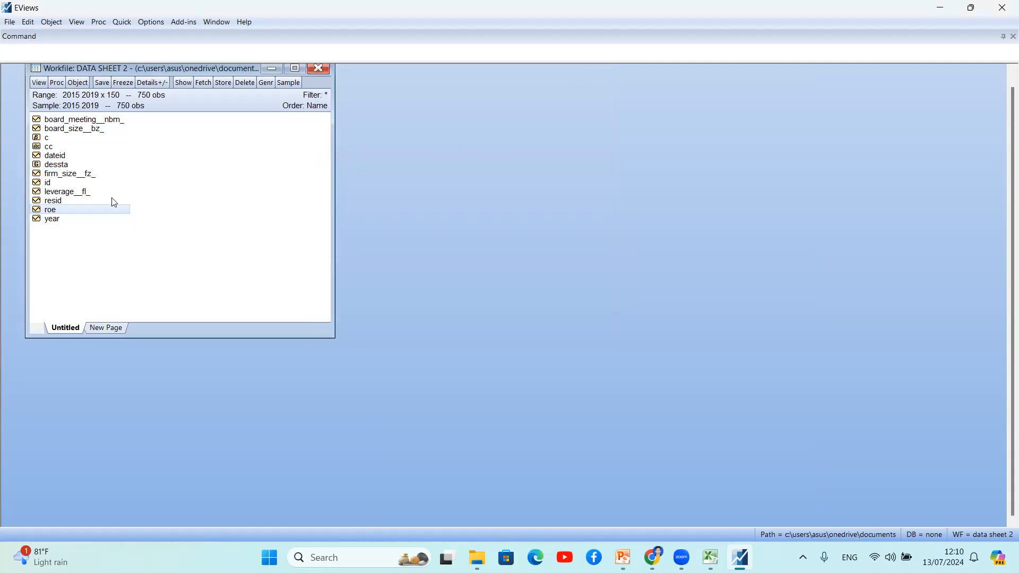
Start a new equation estimation with roe as the dependent variable followed by the constant c.
{"action": "left_click", "coordinate": [109, 228]}
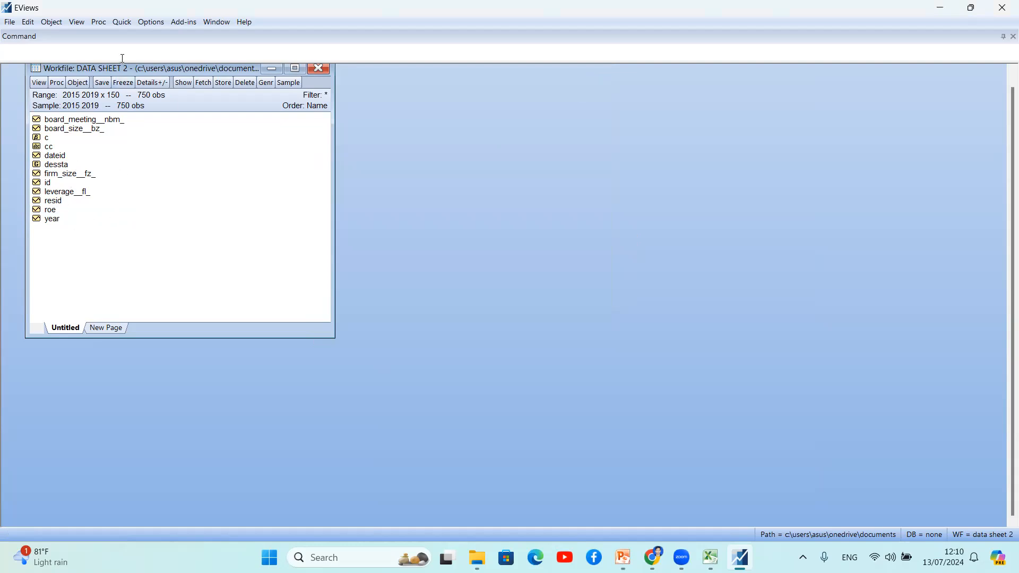
{"action": "left_click", "coordinate": [122, 22]}
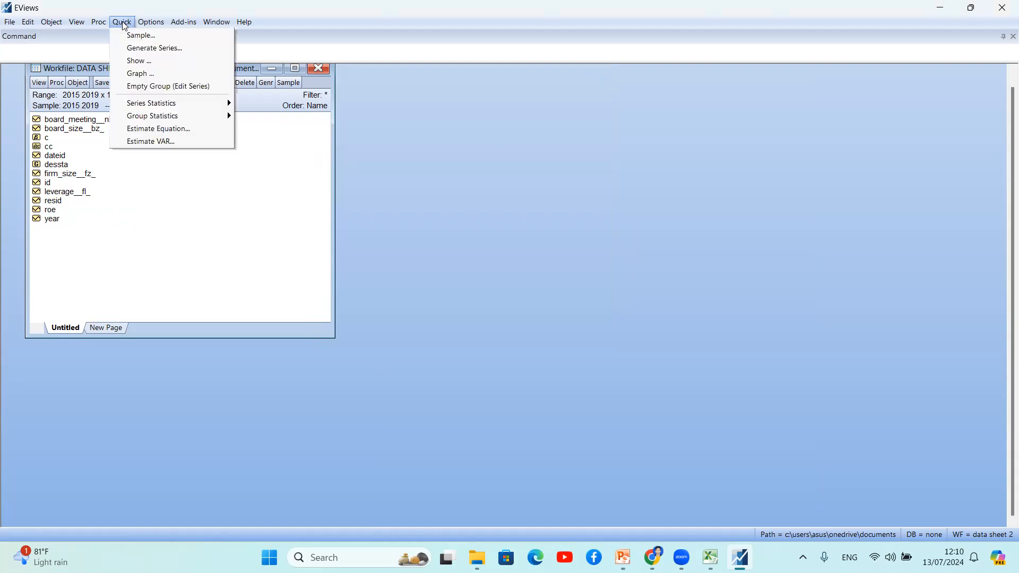
{"action": "left_click", "coordinate": [177, 128]}
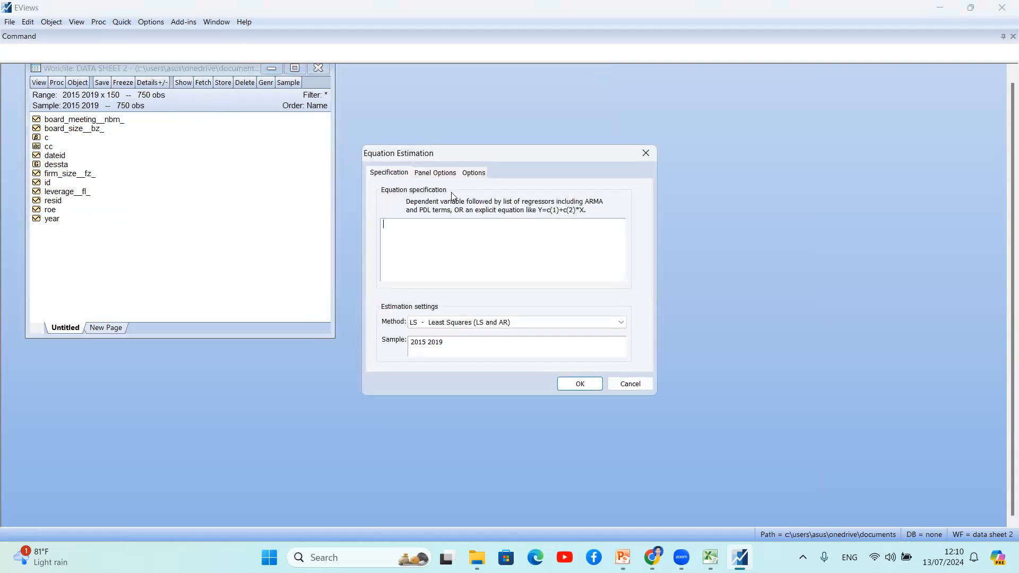
{"action": "type", "text": "roe"}
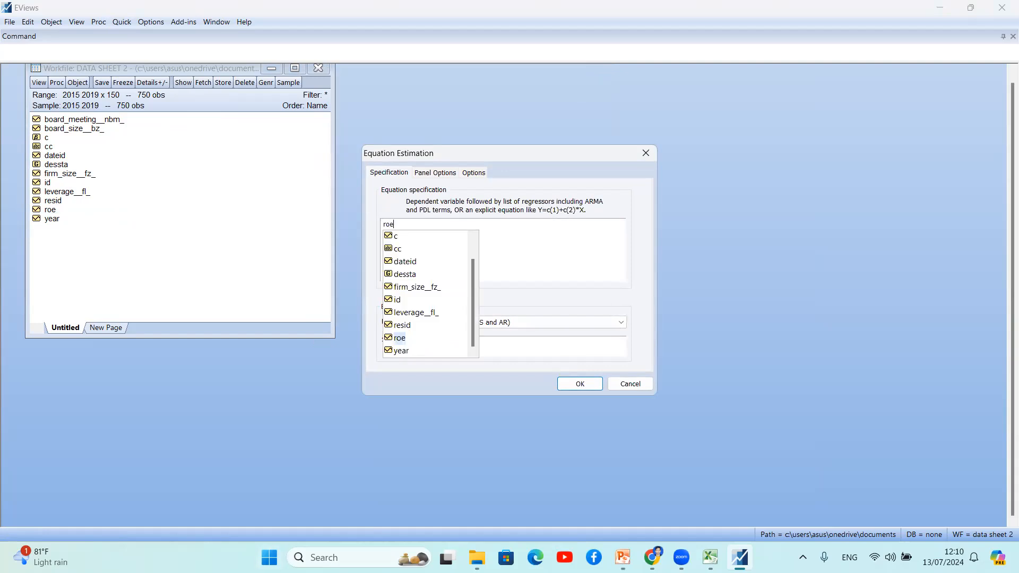
{"action": "left_click", "coordinate": [400, 338]}
{"action": "type", "text": "c"}
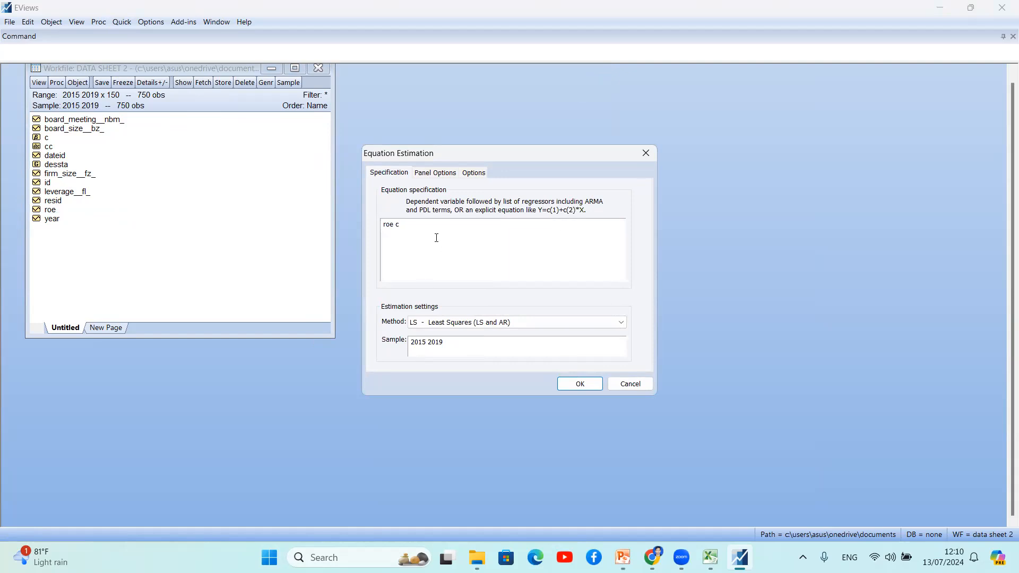
Add board_meeting__nbm_, board_size__bz_, leverage__fl_ and firm_size__fz_ as regressors to the roe equation specification.
{"action": "type", "text": " board_meeting__nbm_ bor"}
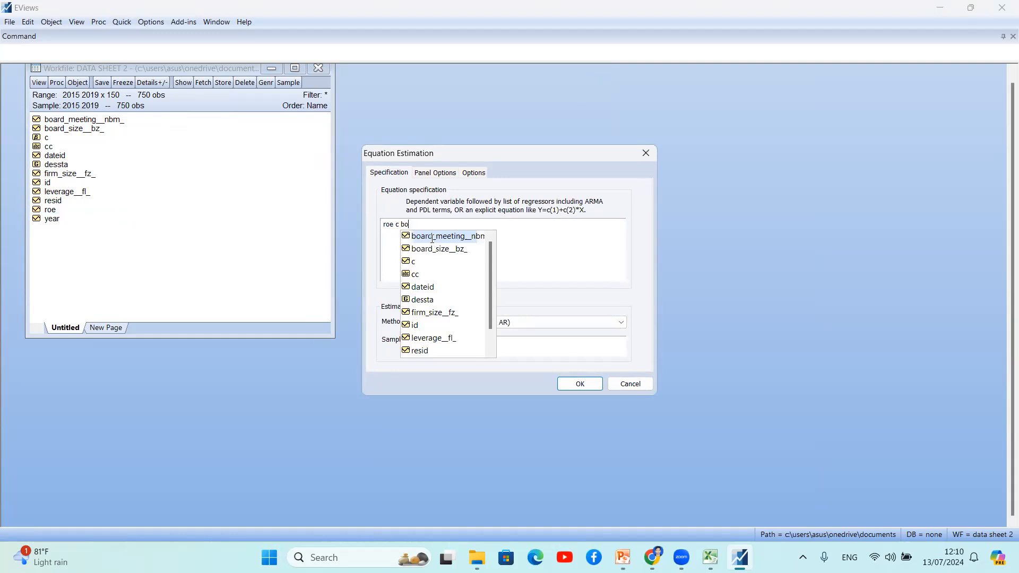
{"action": "left_click", "coordinate": [433, 240]}
{"action": "type", "text": "bor"}
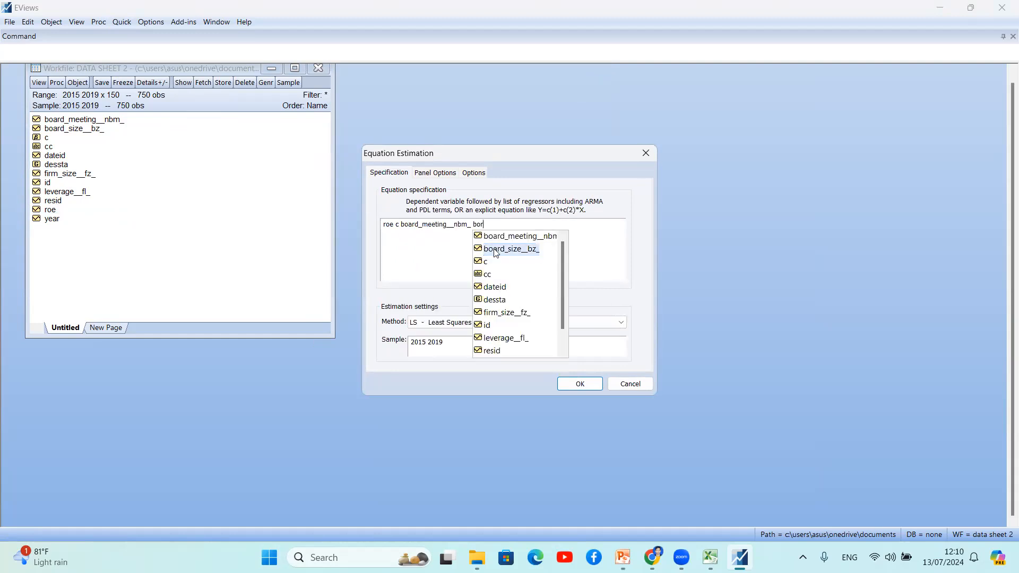
{"action": "left_click", "coordinate": [494, 249]}
{"action": "type", "text": "lev"}
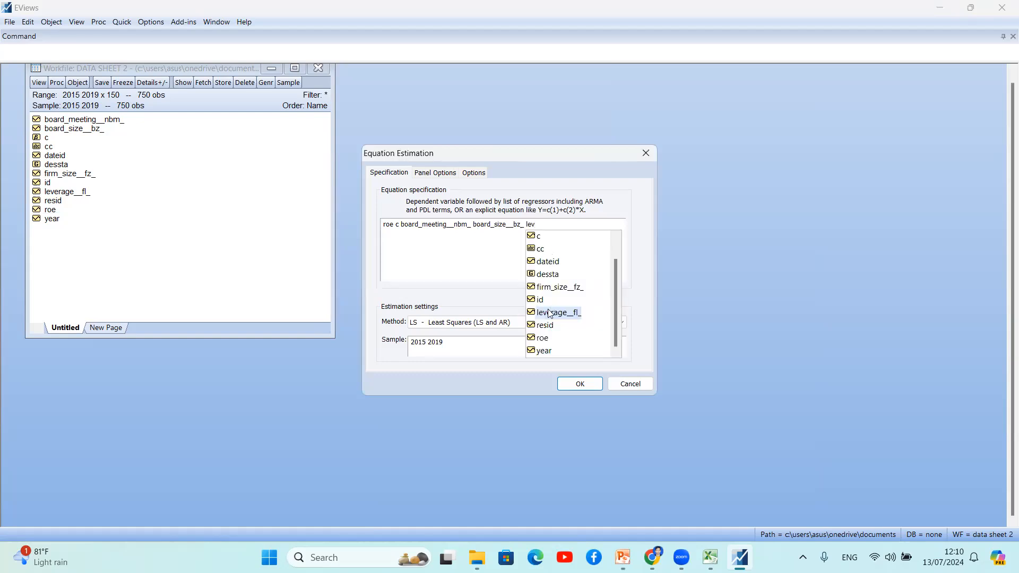
{"action": "left_click", "coordinate": [552, 313]}
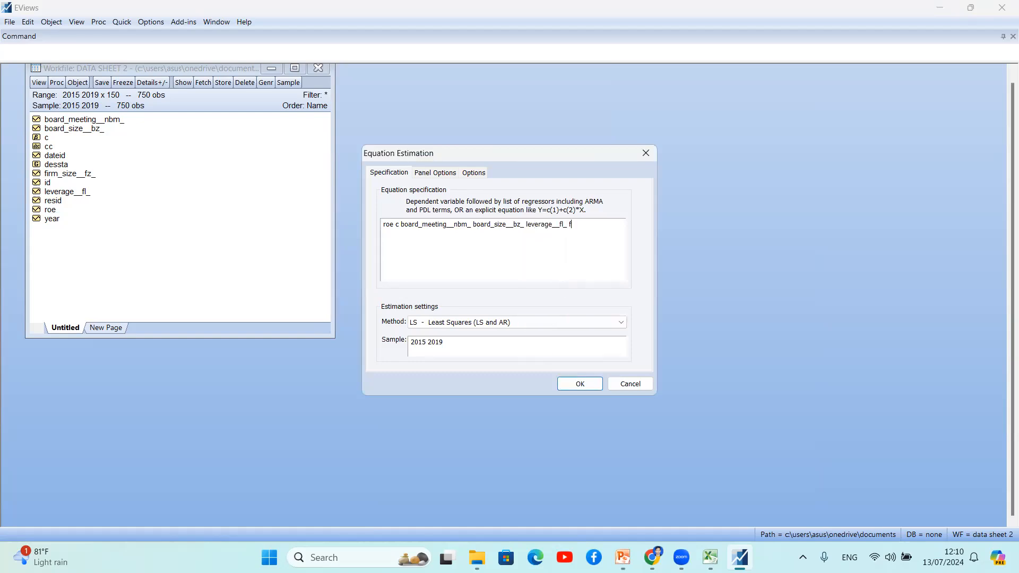
{"action": "type", "text": "fi"}
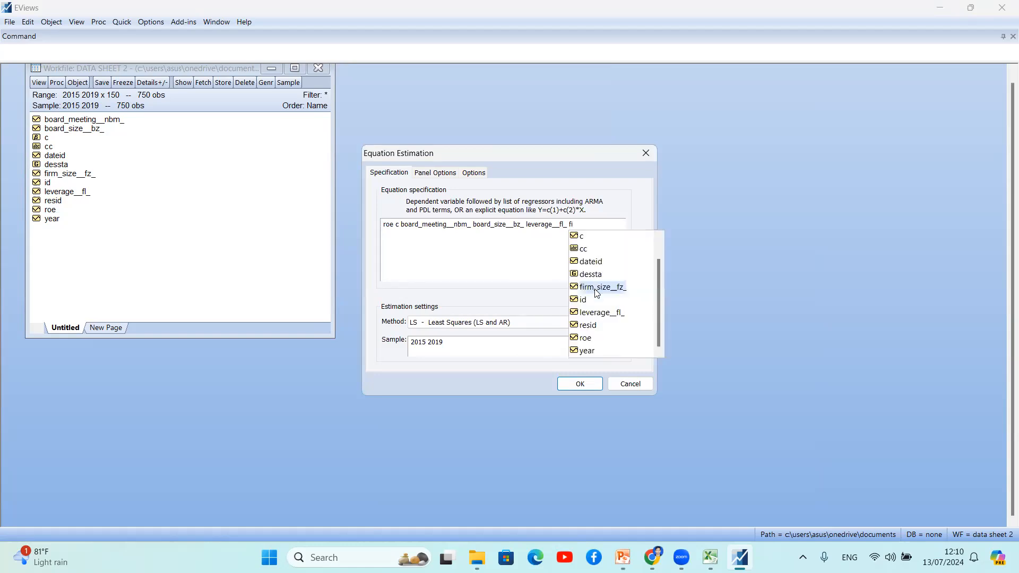
{"action": "left_click", "coordinate": [595, 288]}
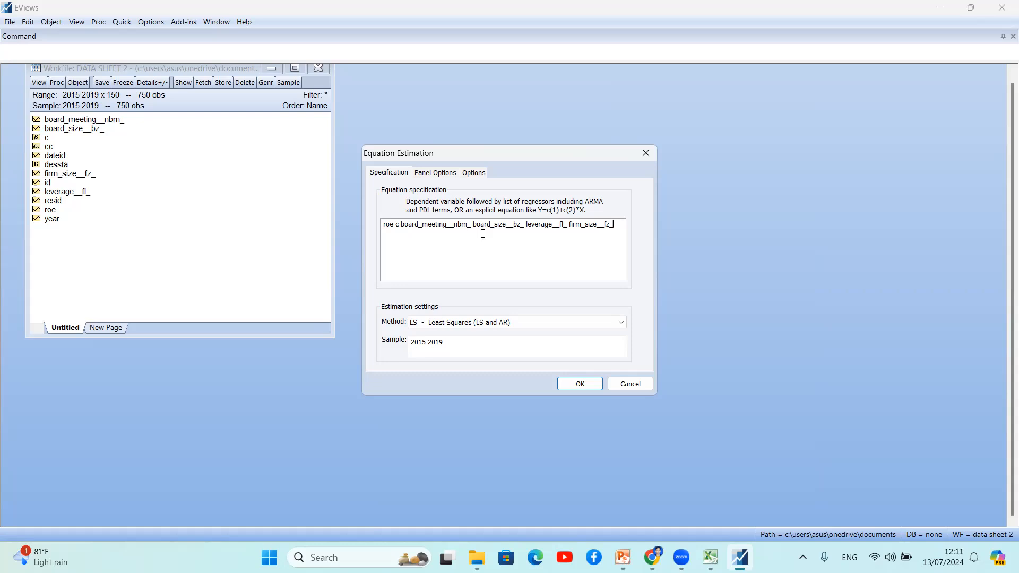
Estimate the equation with random cross-section effects, and move and enlarge the output window to fit all columns.
{"action": "left_click", "coordinate": [438, 174]}
{"action": "left_click", "coordinate": [461, 207]}
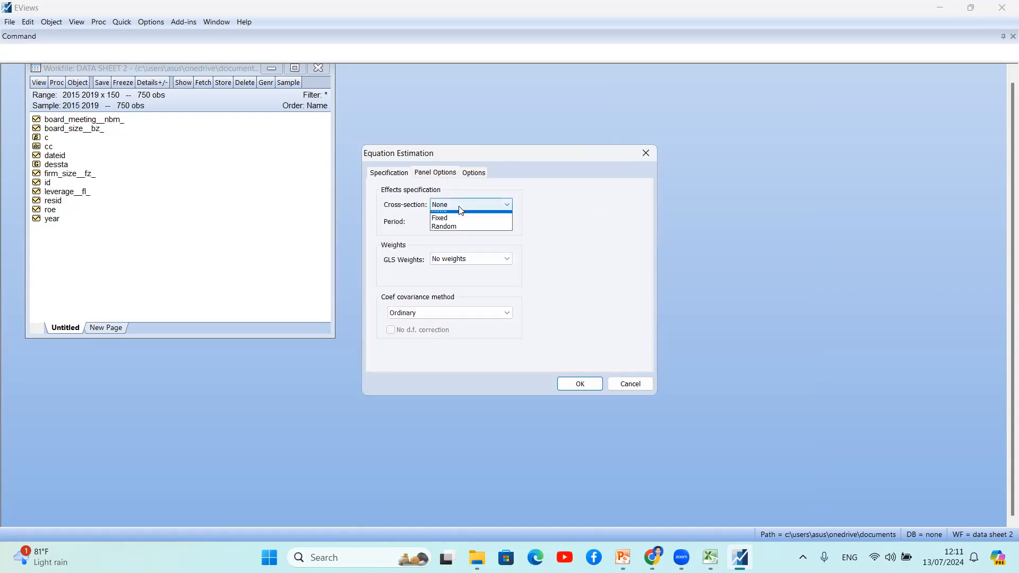
{"action": "left_click", "coordinate": [464, 234]}
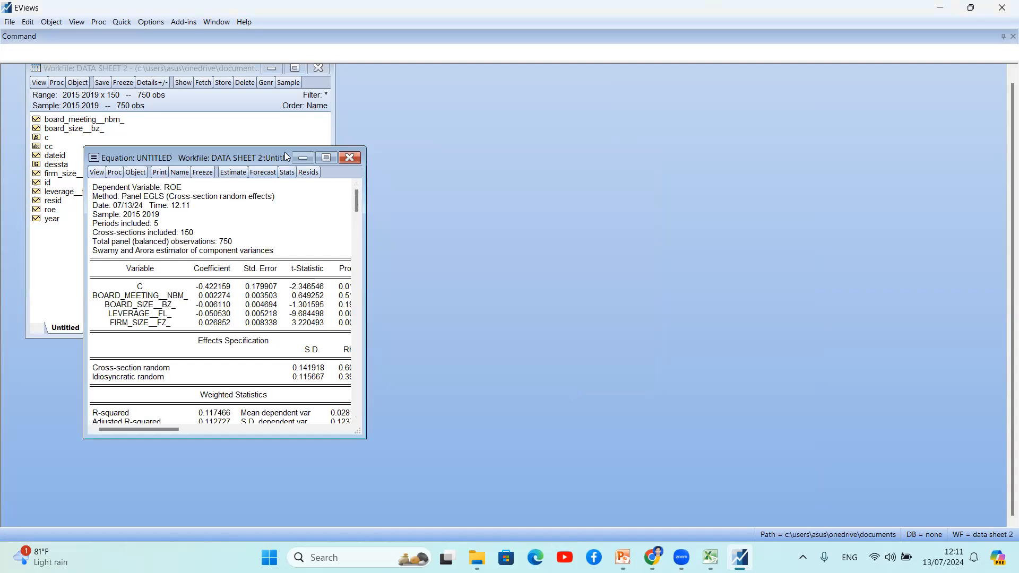
{"action": "left_click_drag", "start_coordinate": [284, 155], "coordinate": [635, 88]}
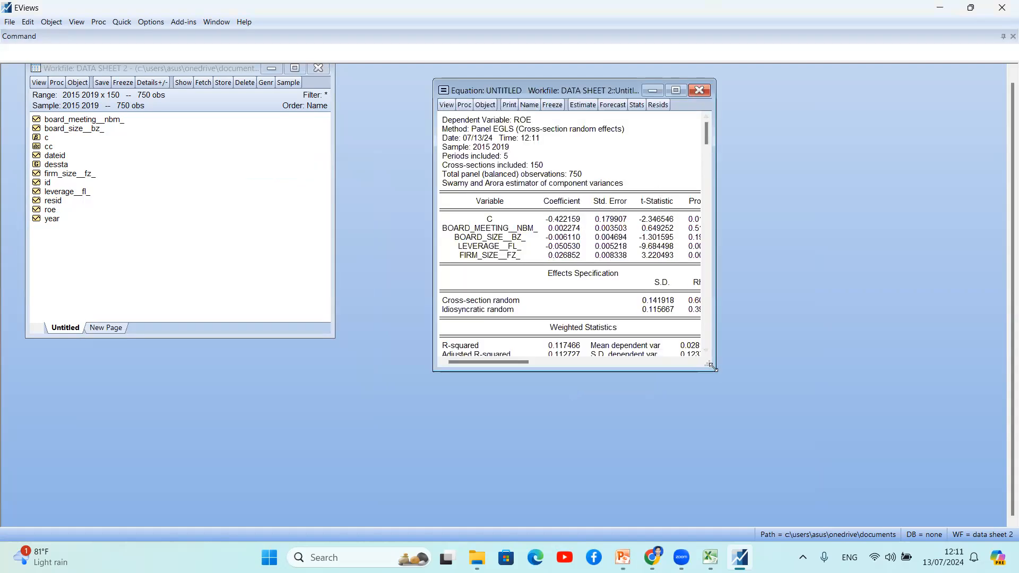
{"action": "left_click_drag", "start_coordinate": [715, 371], "coordinate": [822, 406]}
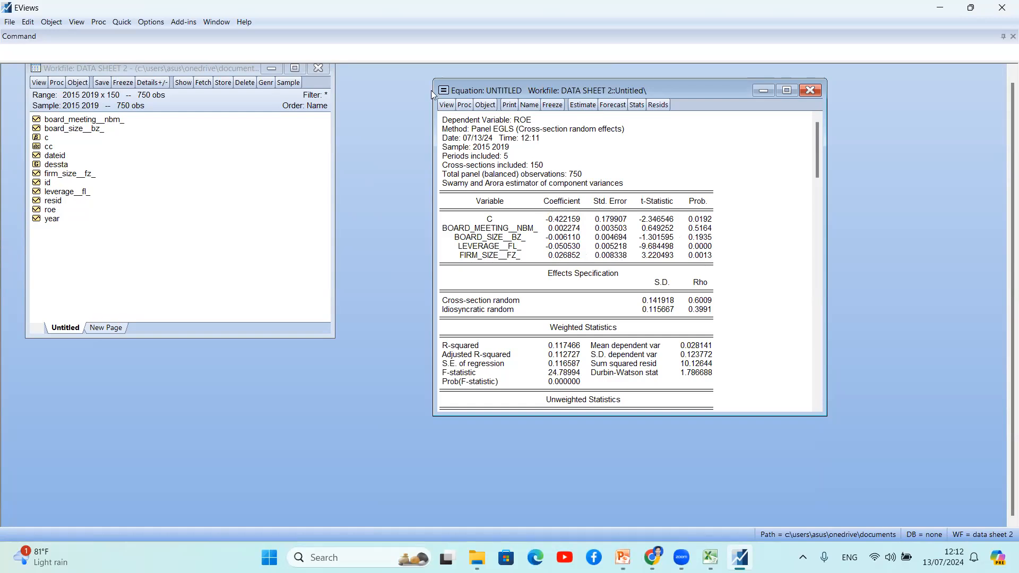
Run the Correlated Random Effects - Hausman Test on the random effects equation.
{"action": "left_click", "coordinate": [446, 104]}
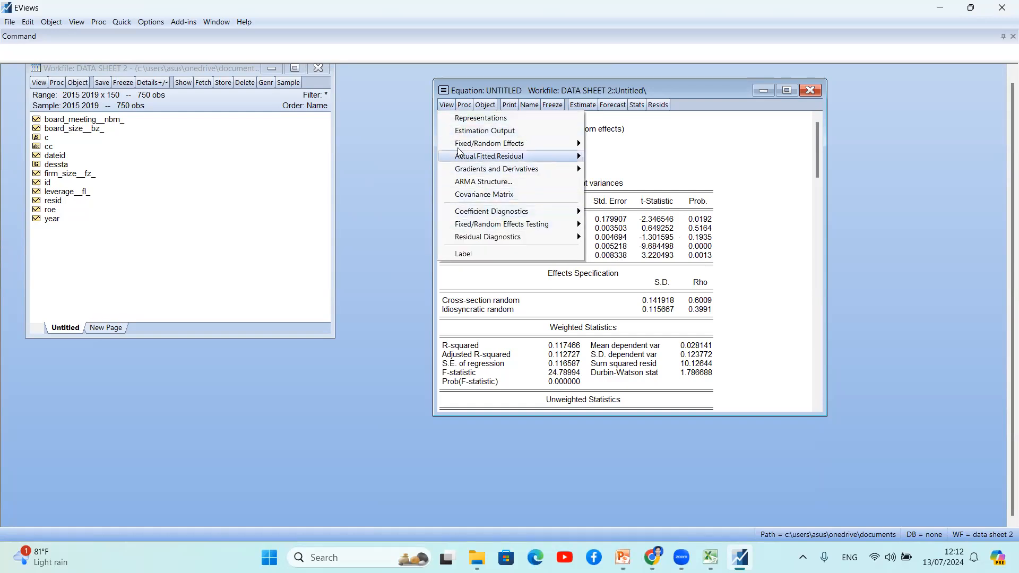
{"action": "left_click", "coordinate": [681, 144]}
{"action": "left_click", "coordinate": [442, 105]}
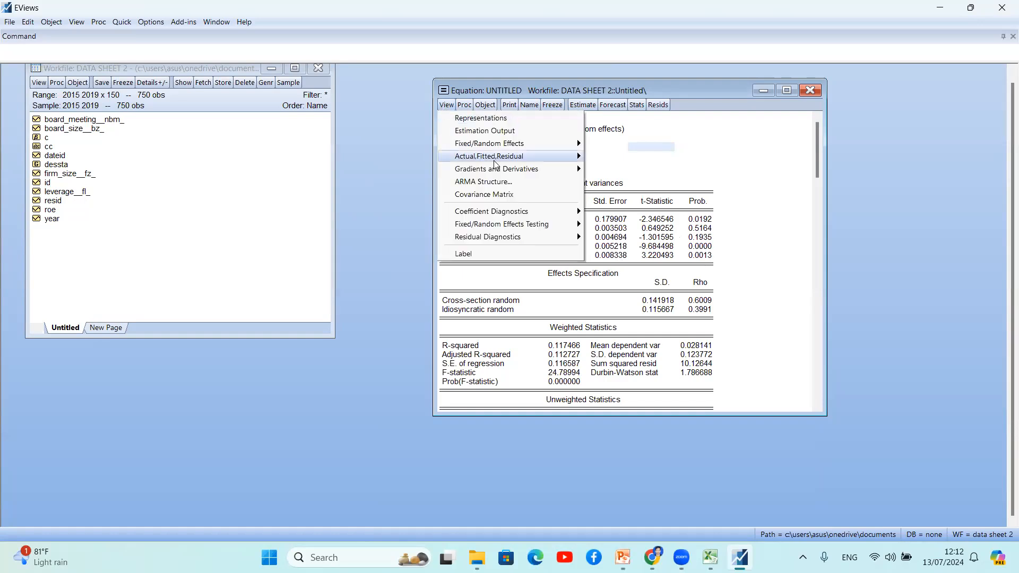
{"action": "mouse_move", "coordinate": [498, 226]}
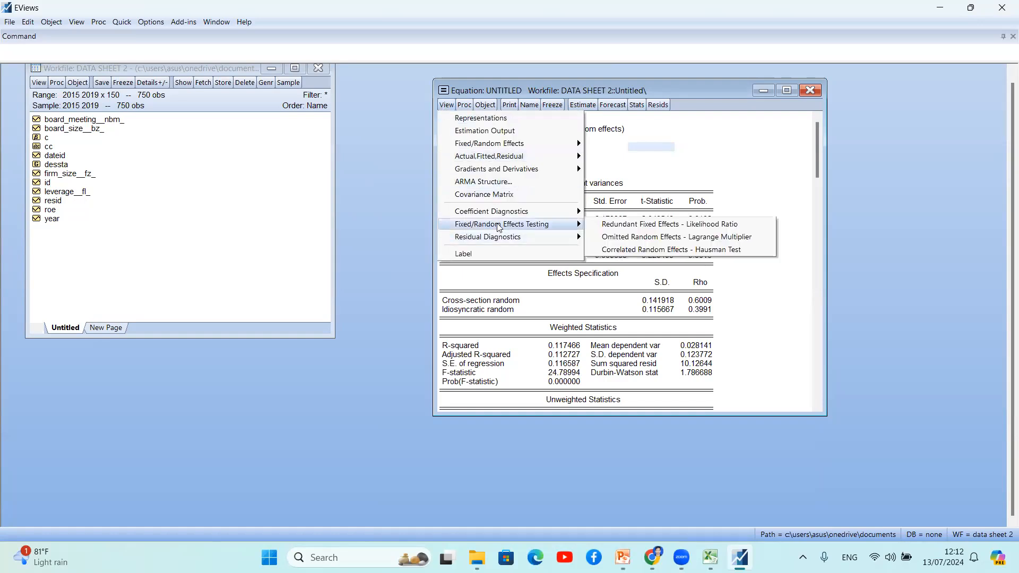
{"action": "left_click", "coordinate": [655, 250]}
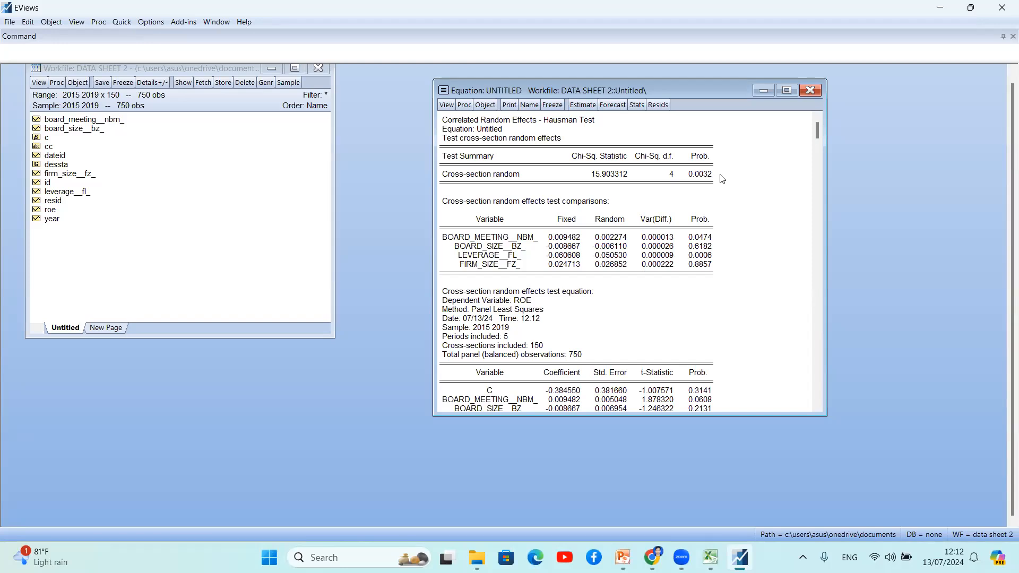
Re-estimate the roe equation with fixed cross-section effects instead of random, keeping the period effects at None.
{"action": "left_click", "coordinate": [583, 106]}
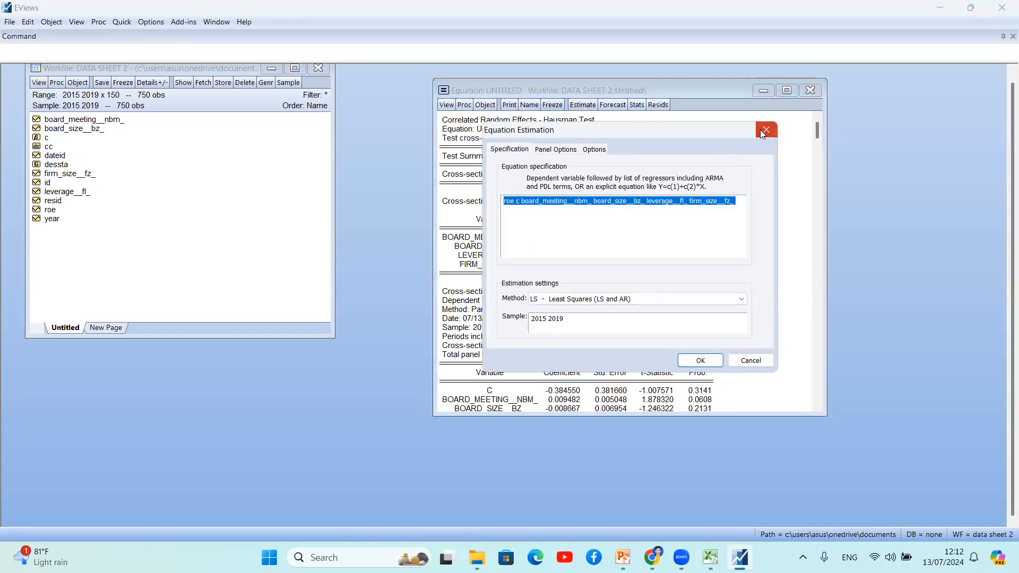
{"action": "left_click", "coordinate": [764, 131]}
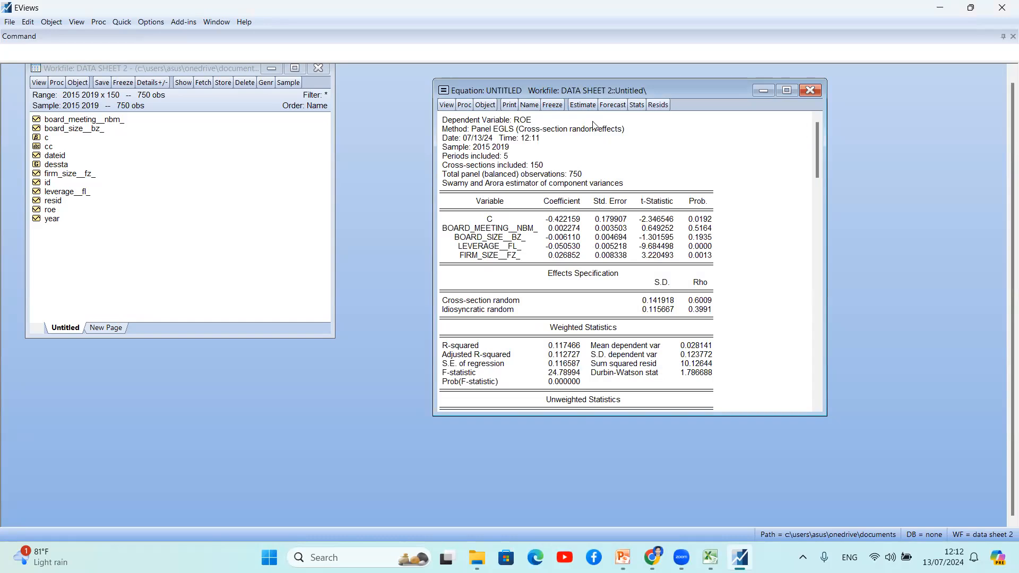
{"action": "left_click", "coordinate": [584, 106]}
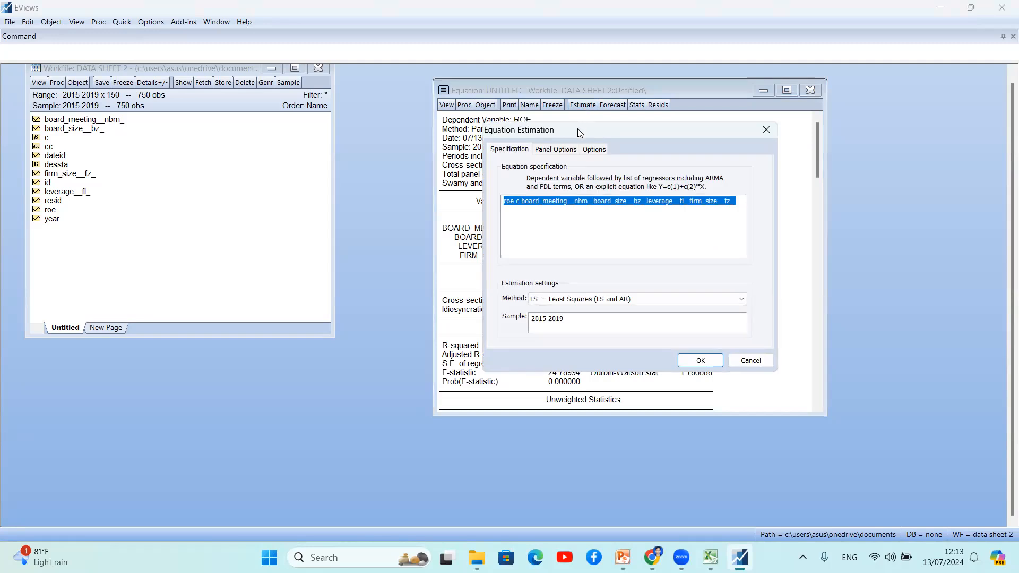
{"action": "left_click", "coordinate": [555, 150]}
{"action": "left_click", "coordinate": [589, 181]}
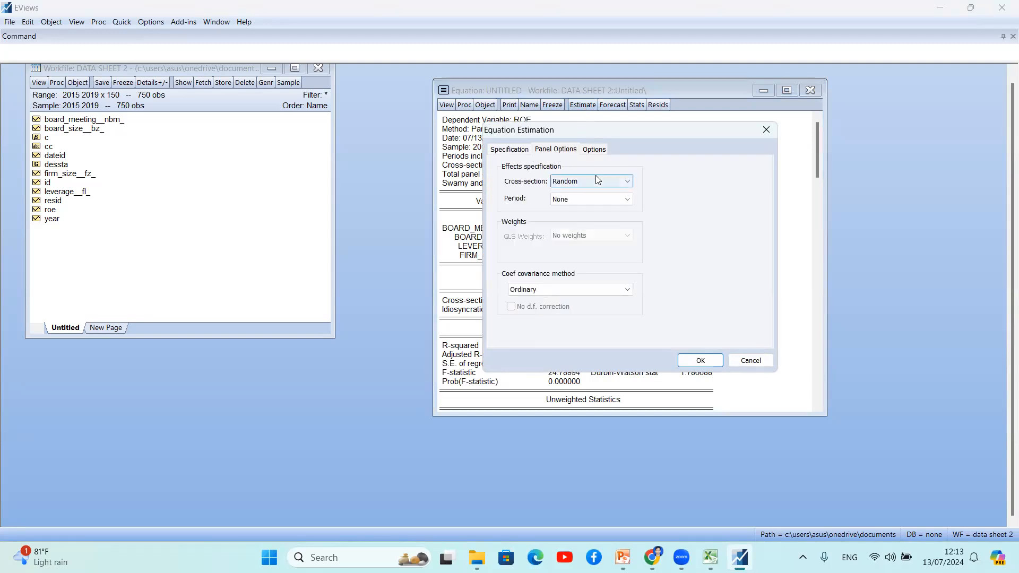
{"action": "left_click", "coordinate": [584, 203]}
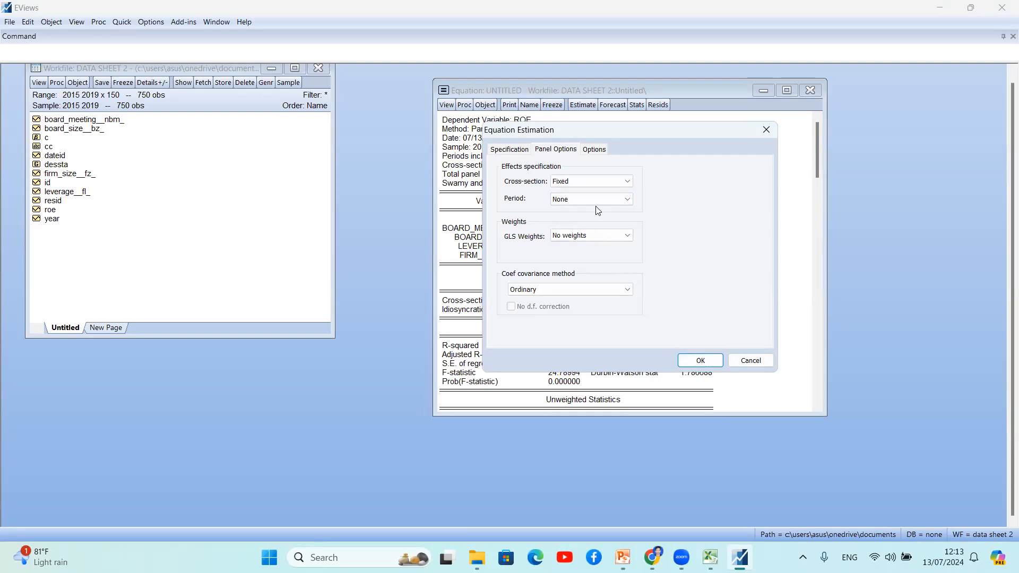
{"action": "left_click", "coordinate": [701, 361]}
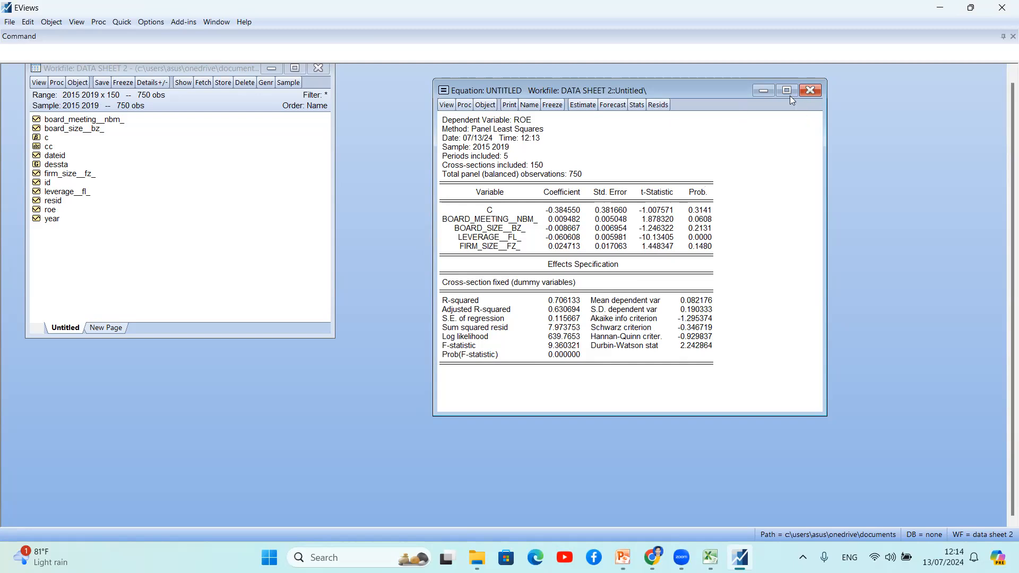
Name the fixed effects equation pra so it is stored in the workfile.
{"action": "left_click", "coordinate": [527, 105]}
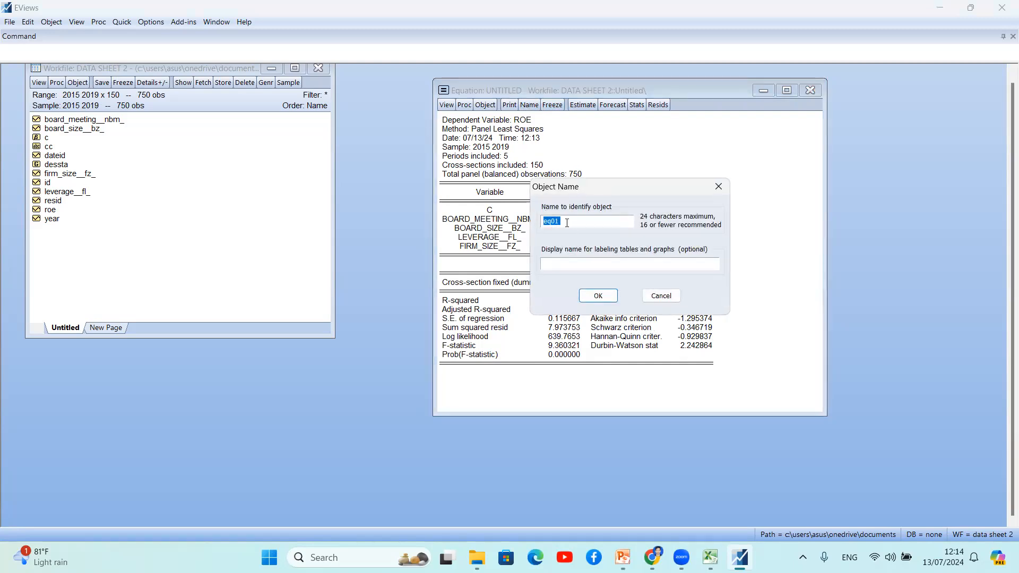
{"action": "type", "text": "re"}
{"action": "left_click", "coordinate": [598, 296]}
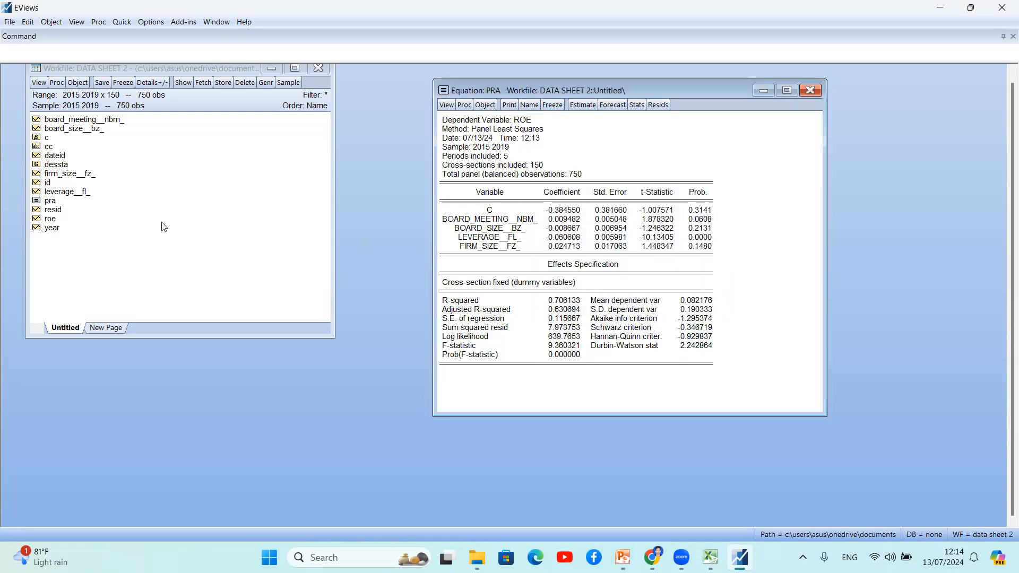
Close the pra equation, reopen it from the workfile to check its output, and close it again.
{"action": "double_click", "coordinate": [51, 200]}
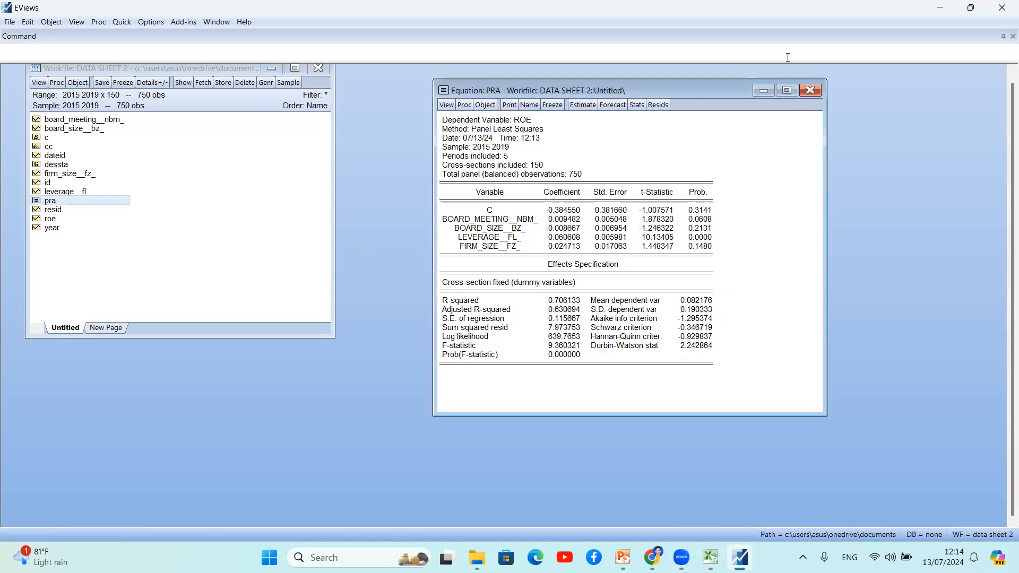
{"action": "left_click", "coordinate": [811, 90]}
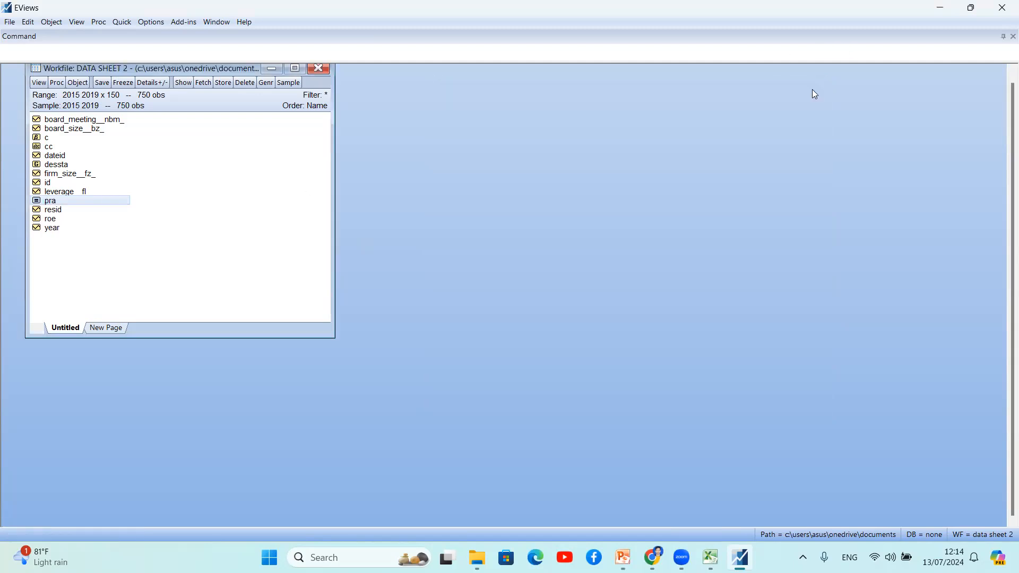
{"action": "double_click", "coordinate": [51, 201]}
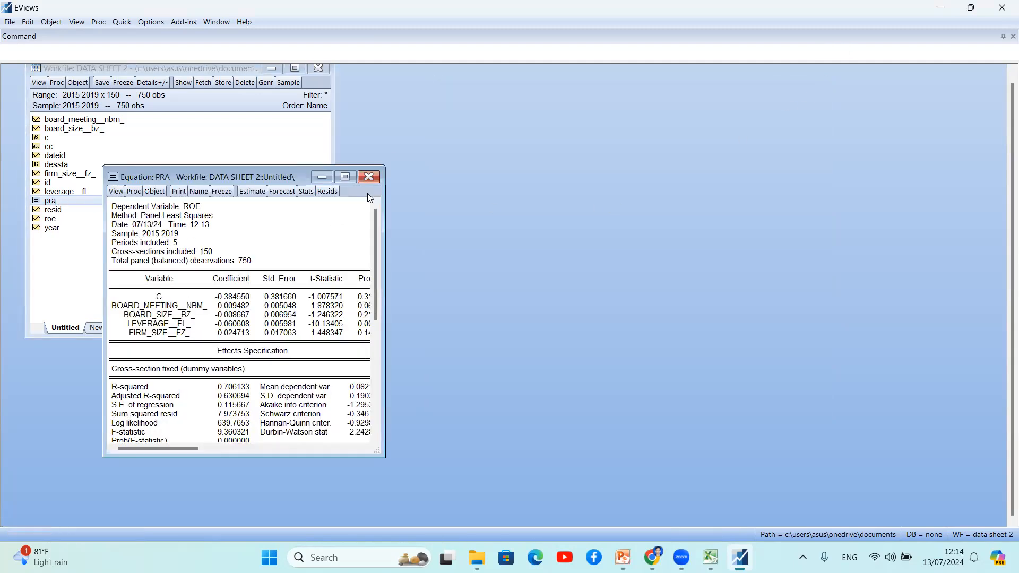
{"action": "left_click", "coordinate": [368, 176]}
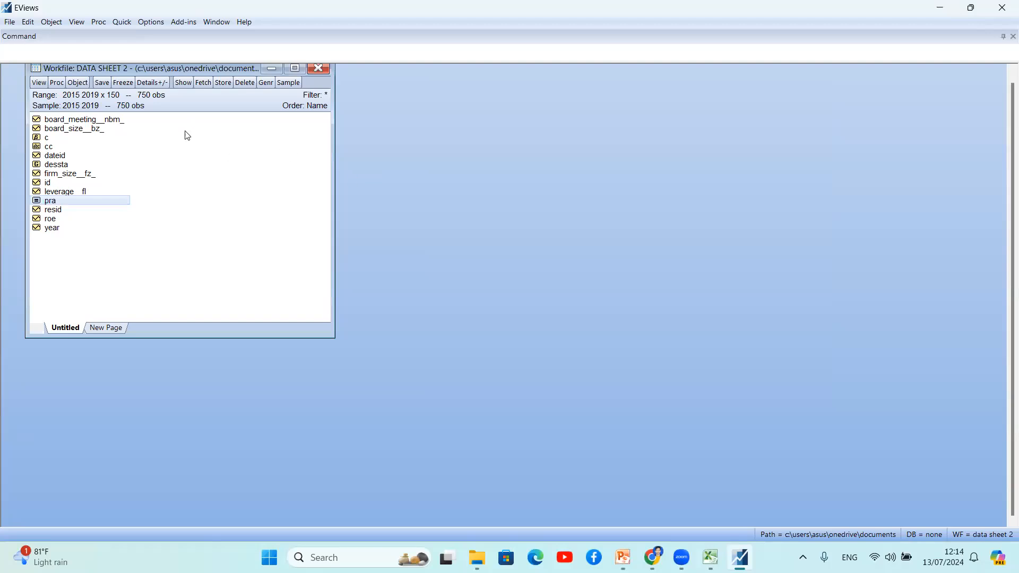
Start a group correlation analysis for the board_meeting__nbm_, board_size__bz_, firm_size__fz_, leverage__fl_ and roe series.
{"action": "left_click", "coordinate": [113, 138]}
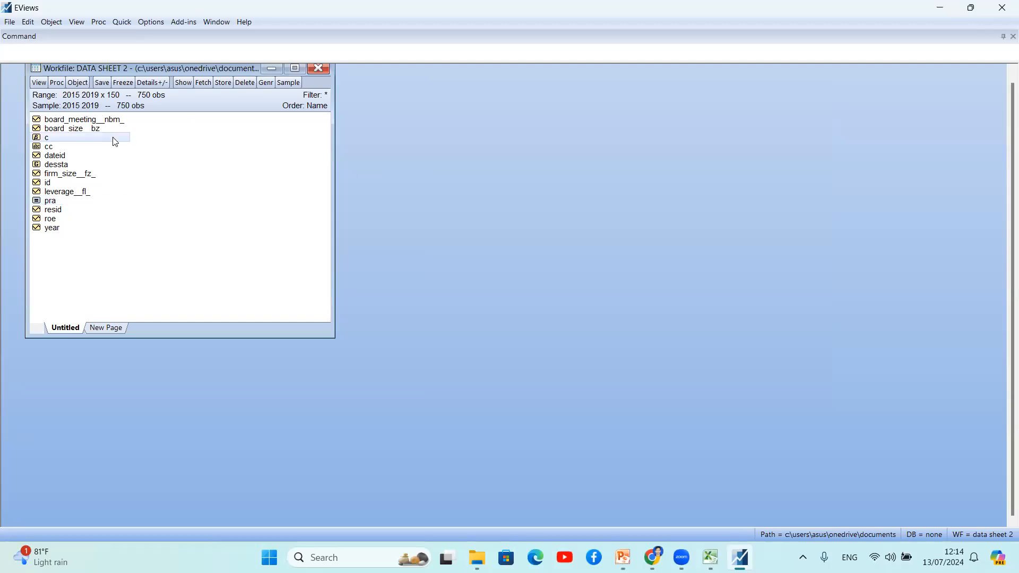
{"action": "left_click", "coordinate": [80, 121]}
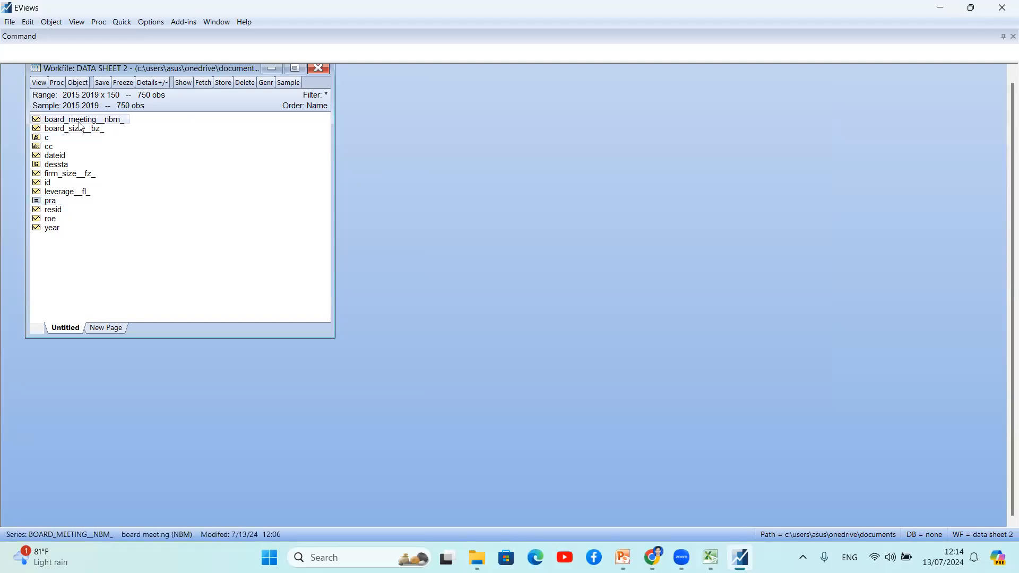
{"action": "left_click", "coordinate": [74, 129], "text": "ctrl"}
{"action": "left_click", "coordinate": [69, 175], "text": "ctrl"}
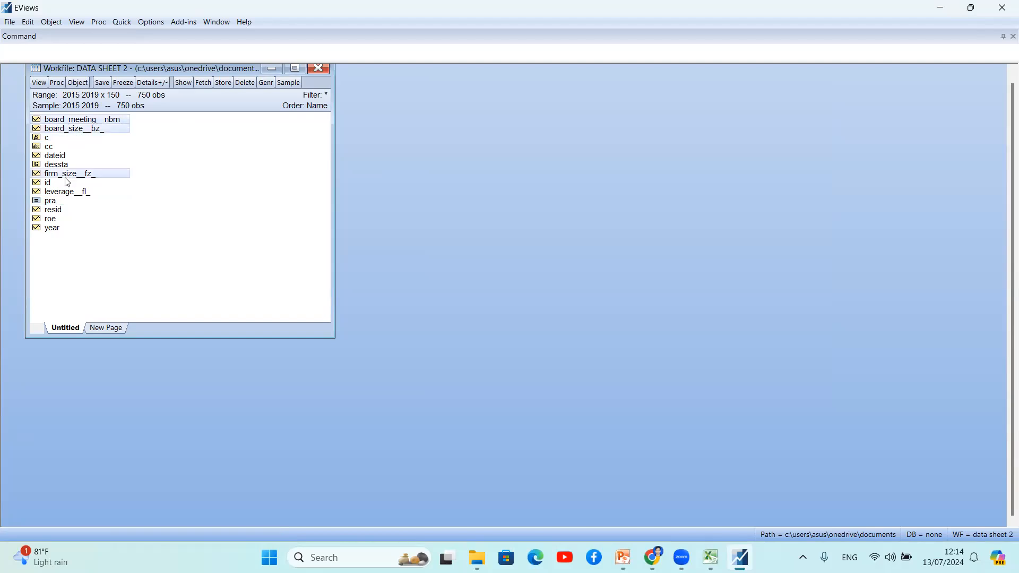
{"action": "left_click", "coordinate": [63, 192], "text": "ctrl"}
{"action": "left_click", "coordinate": [60, 219], "text": "ctrl"}
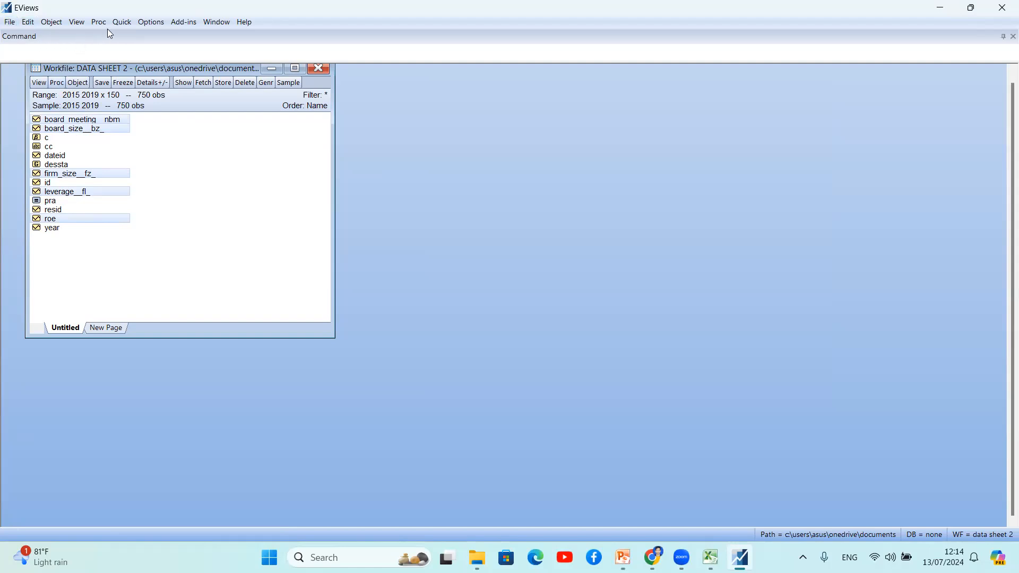
{"action": "left_click", "coordinate": [120, 24]}
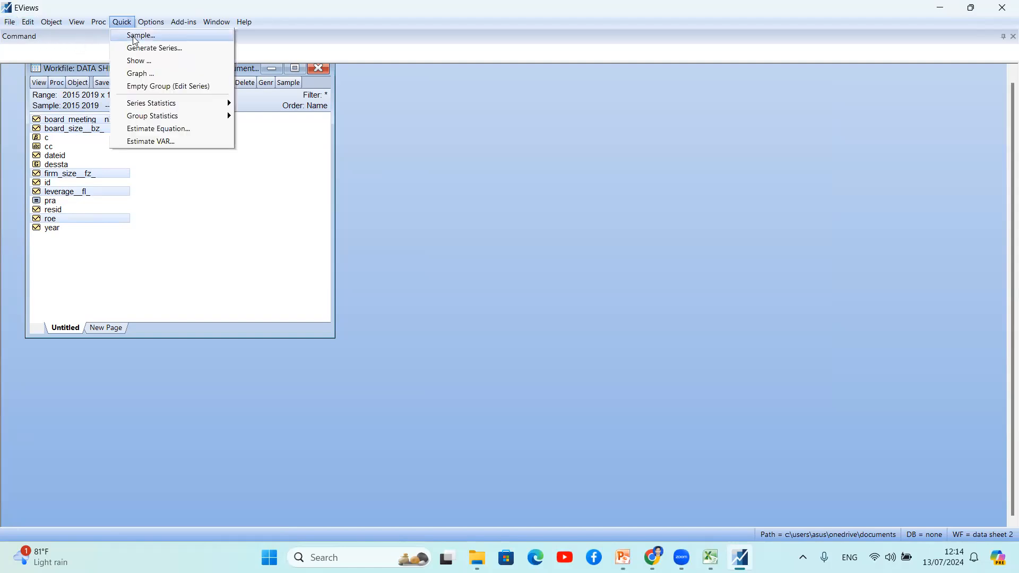
{"action": "mouse_move", "coordinate": [160, 121]}
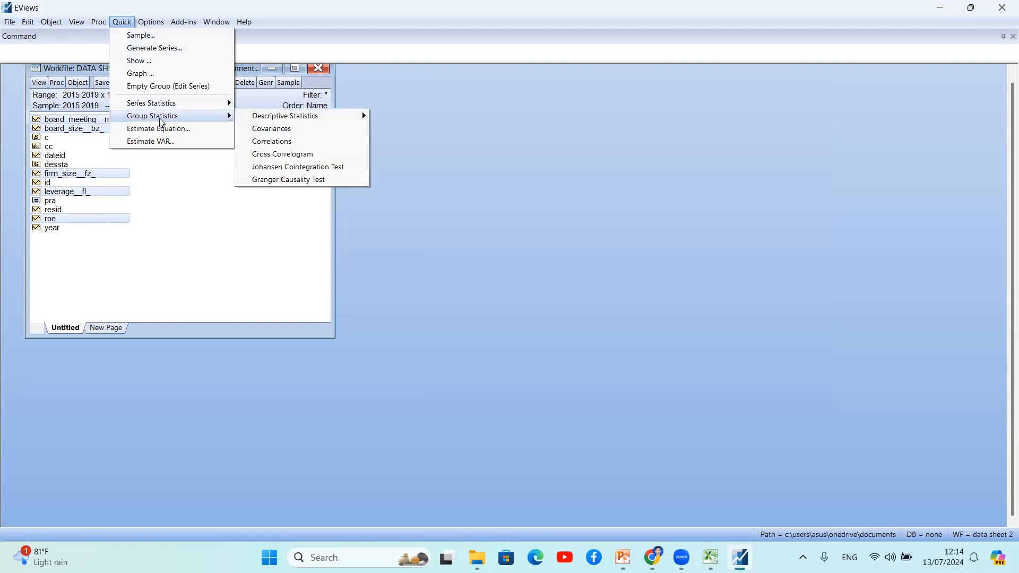
{"action": "left_click", "coordinate": [312, 141]}
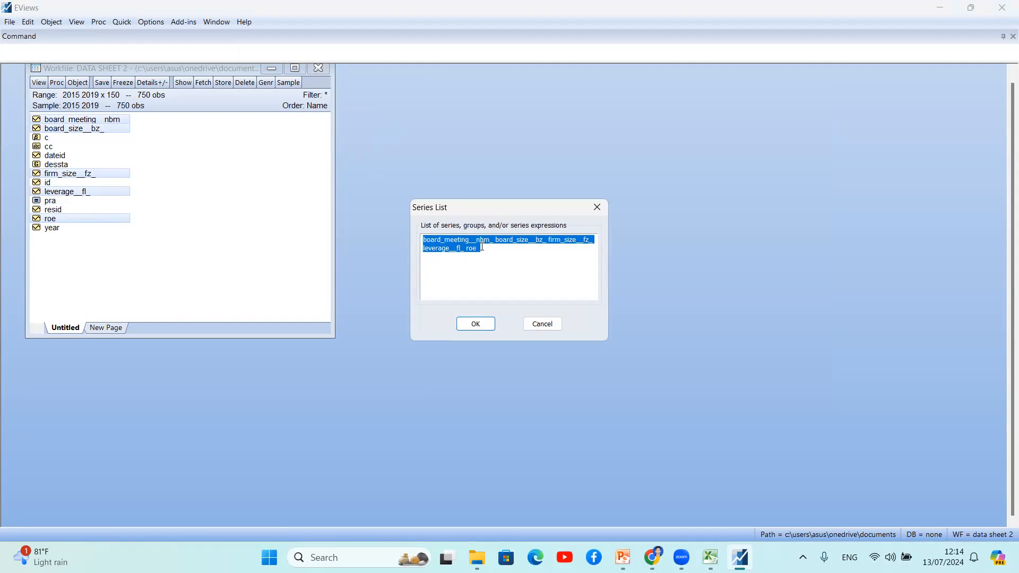
Reorder the series list to roe, board_meeting__nbm_, board_size__bz_, leverage__fl_, firm_size__fz_ and generate the correlation matrix.
{"action": "key", "text": "BackSpace"}
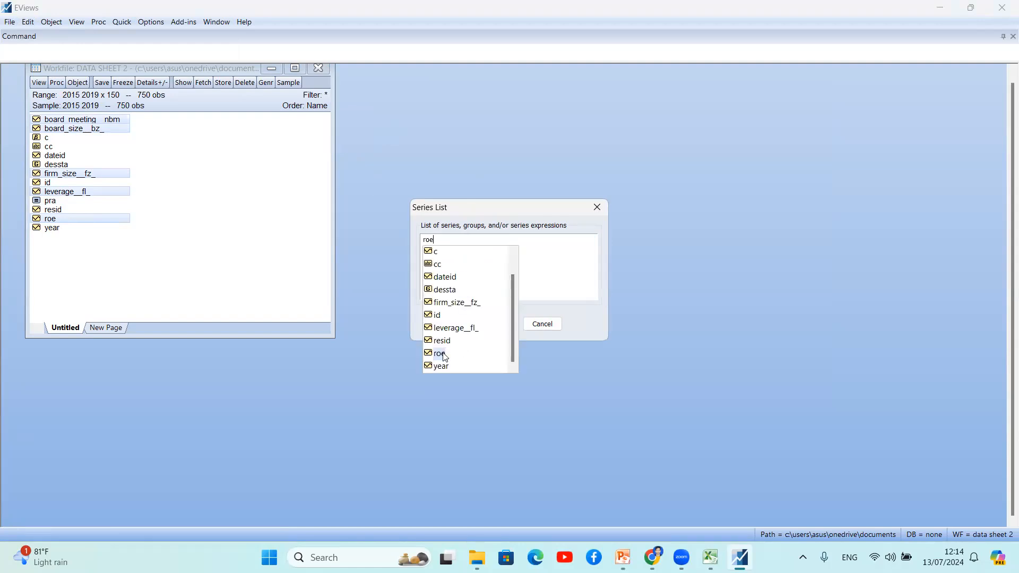
{"action": "left_click", "coordinate": [440, 353]}
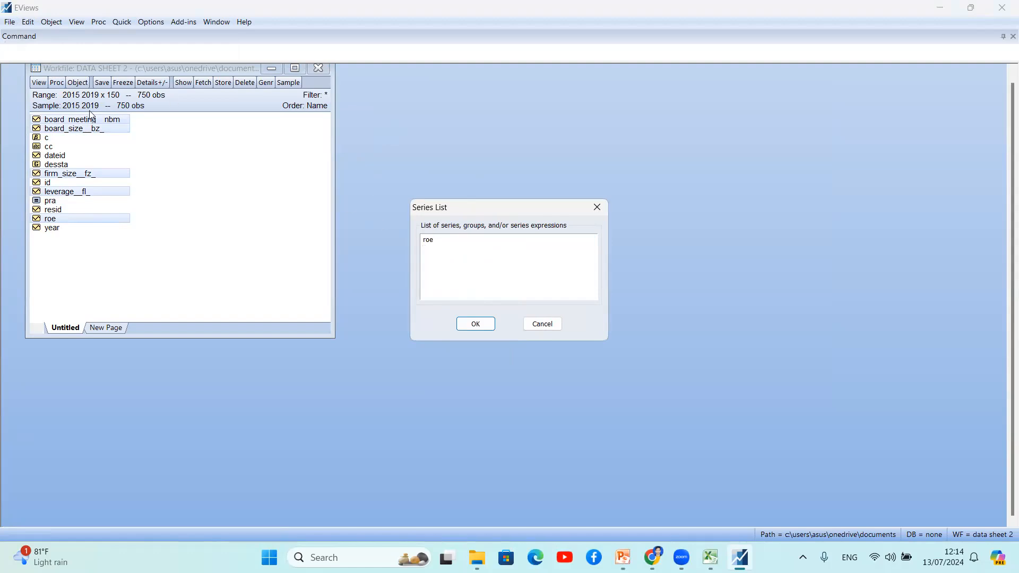
{"action": "type", "text": "b"}
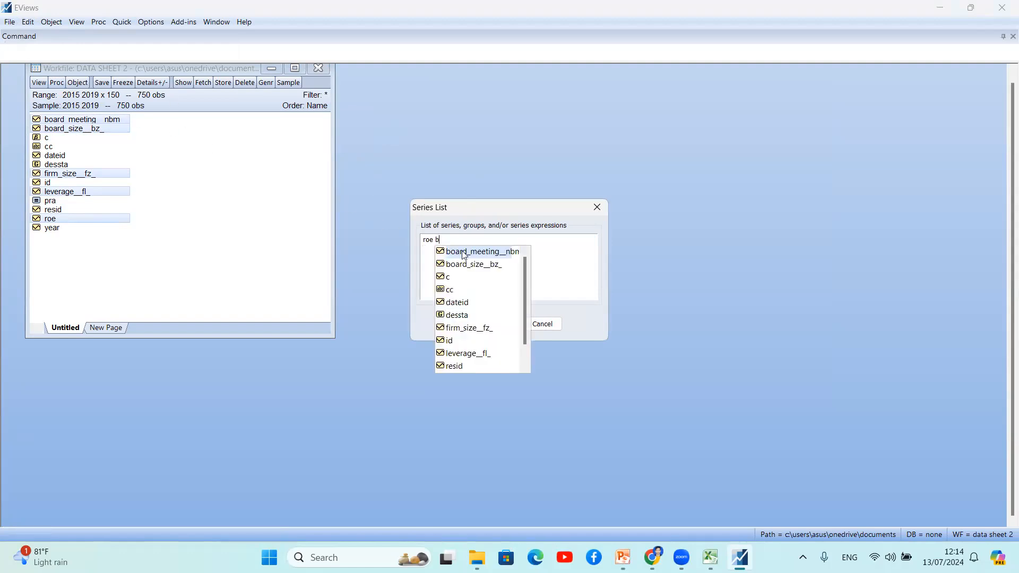
{"action": "left_click", "coordinate": [465, 253]}
{"action": "type", "text": "bm_ b"}
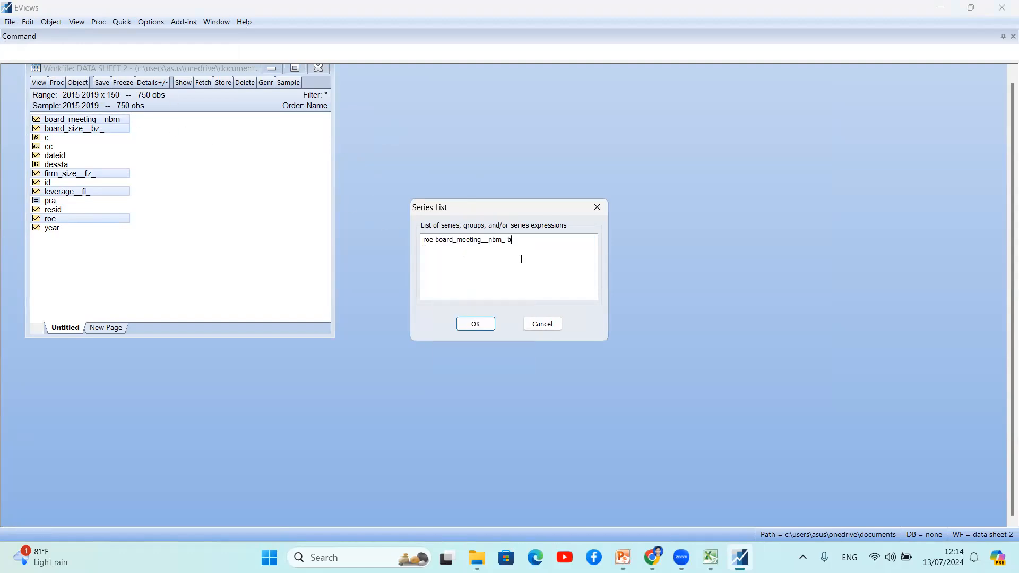
{"action": "left_click", "coordinate": [529, 264]}
{"action": "type", "text": "le"}
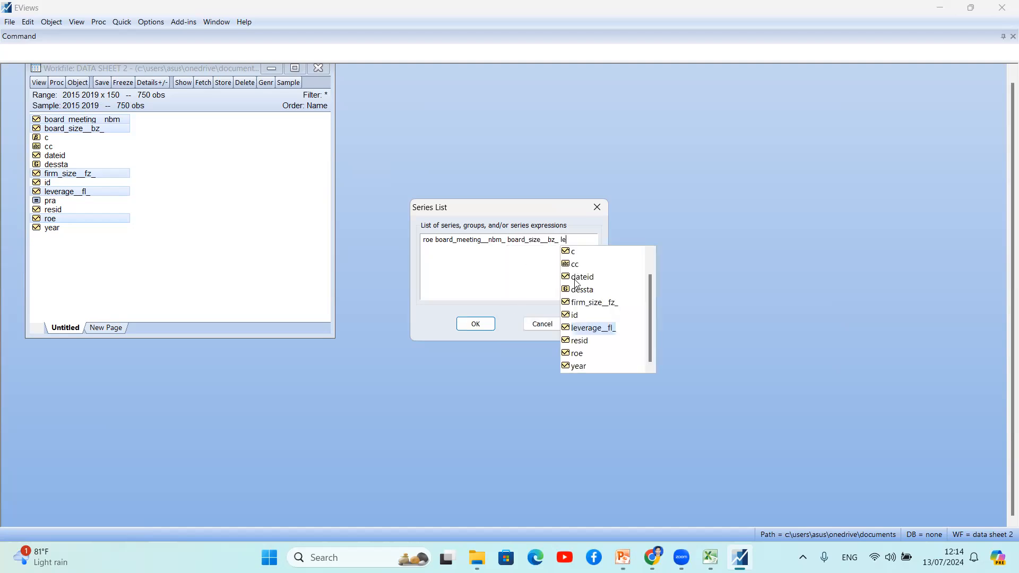
{"action": "left_click", "coordinate": [589, 328]}
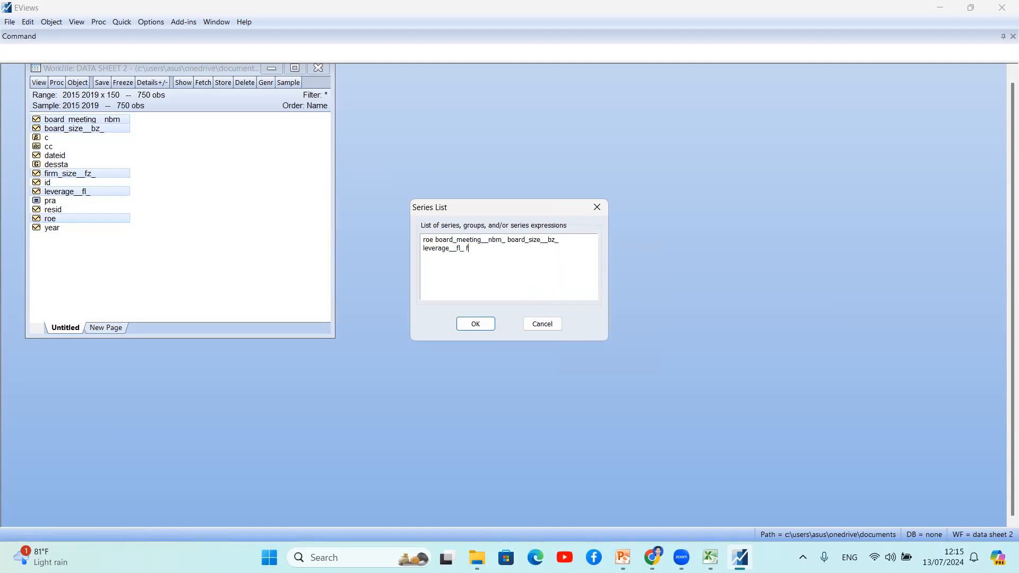
{"action": "type", "text": "fi"}
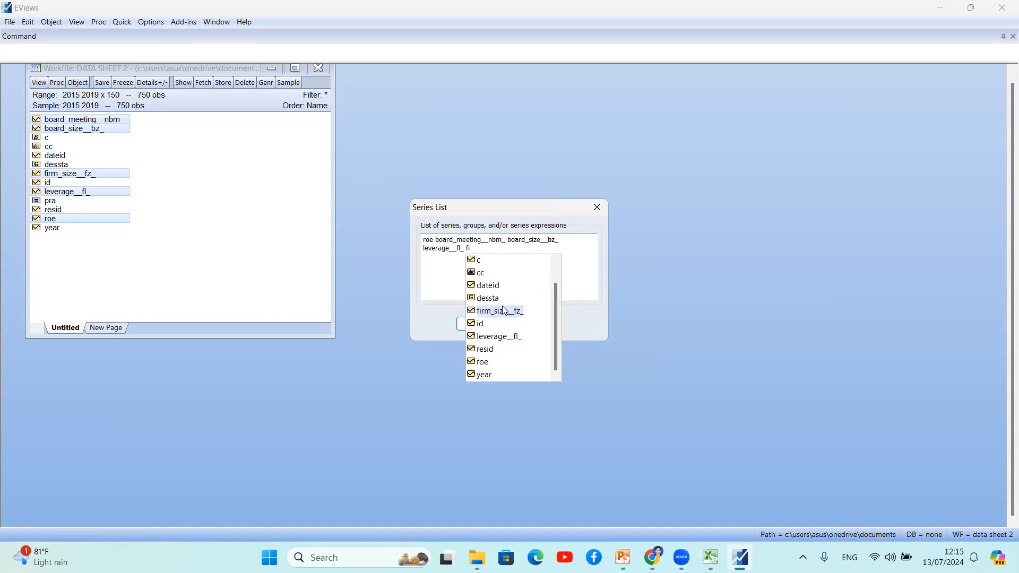
{"action": "left_click", "coordinate": [504, 310]}
{"action": "left_click", "coordinate": [475, 325]}
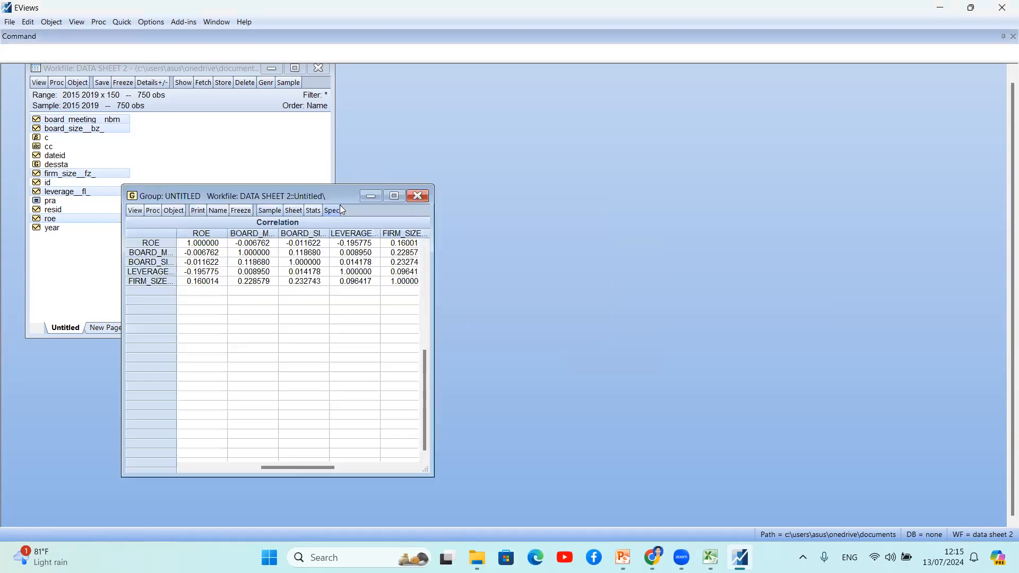
Move and enlarge the correlation matrix window, and examine the ROE and firm size correlations with the other variables.
{"action": "left_click_drag", "start_coordinate": [346, 196], "coordinate": [582, 65]}
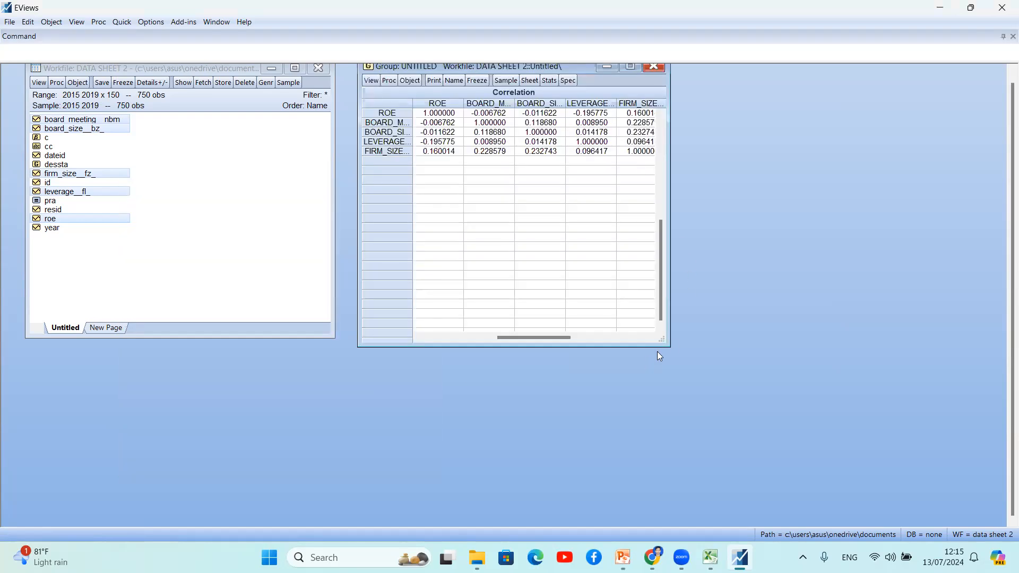
{"action": "left_click_drag", "start_coordinate": [667, 343], "coordinate": [753, 419]}
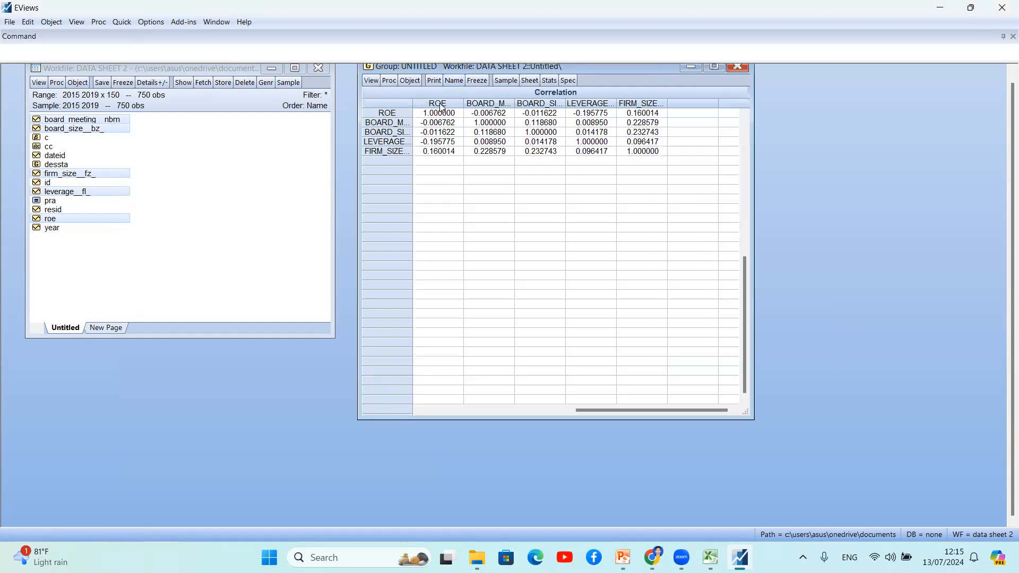
{"action": "left_click", "coordinate": [381, 115]}
{"action": "left_click", "coordinate": [436, 115]}
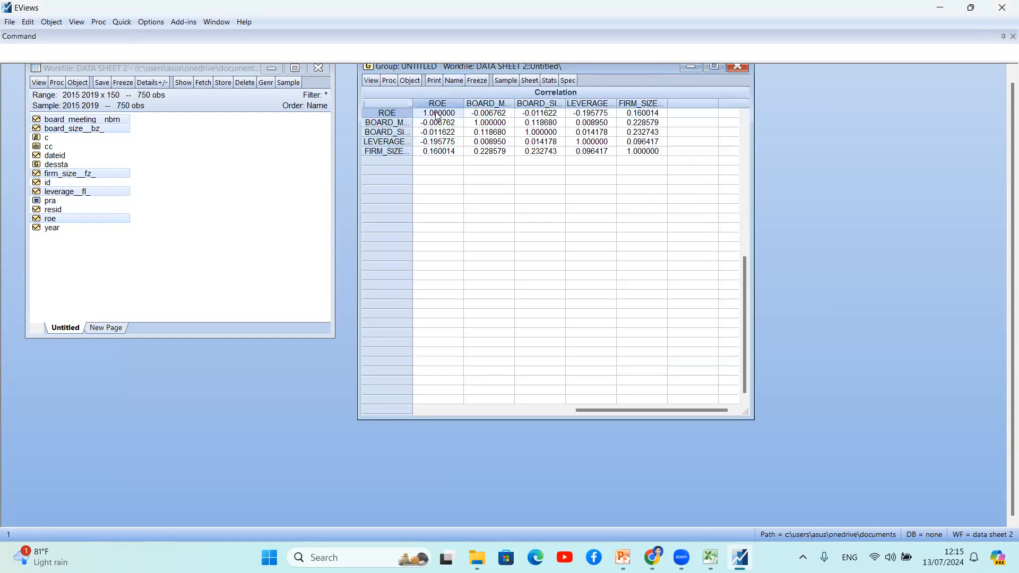
{"action": "left_click", "coordinate": [437, 123]}
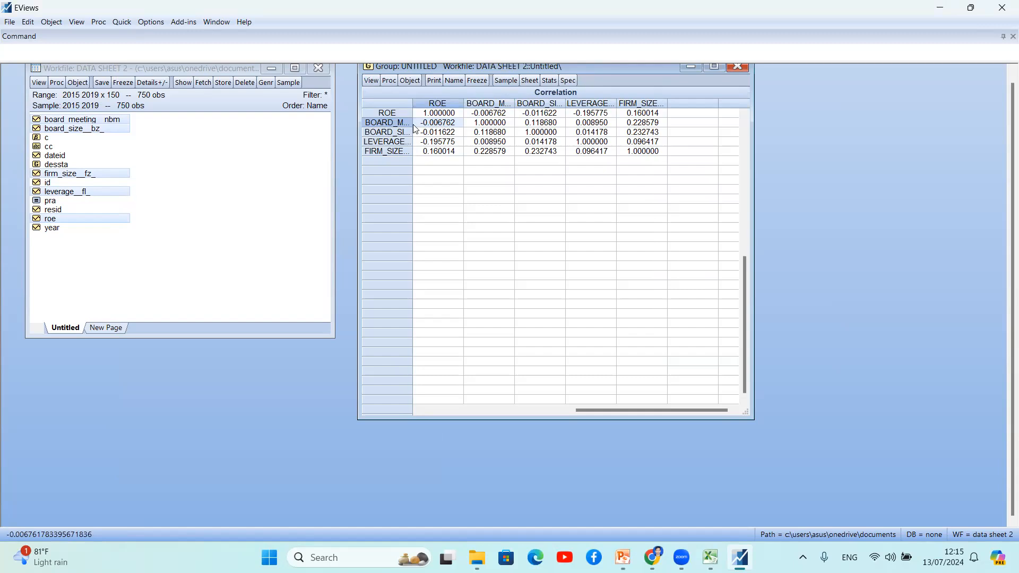
{"action": "left_click", "coordinate": [437, 132]}
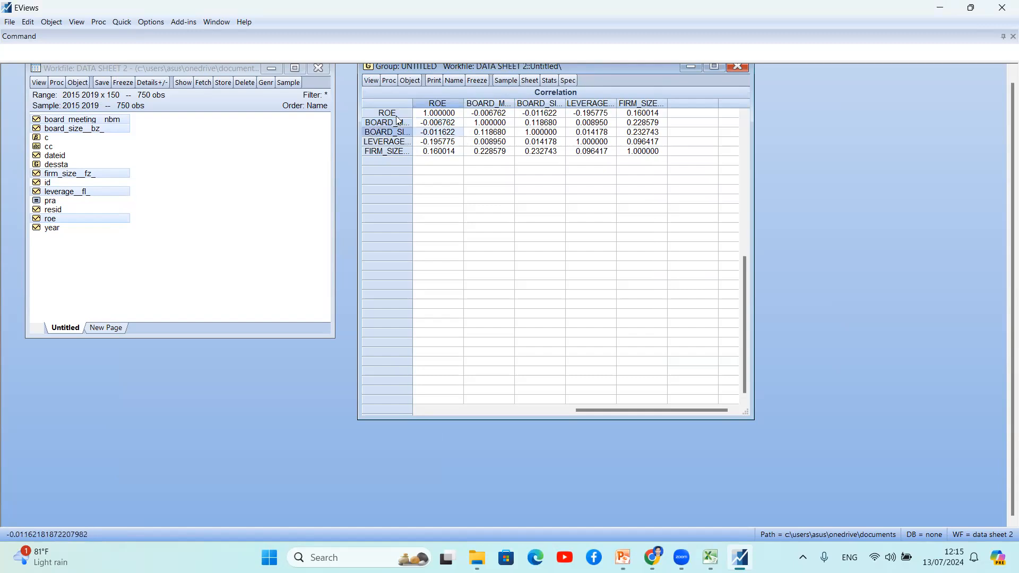
{"action": "left_click", "coordinate": [431, 152]}
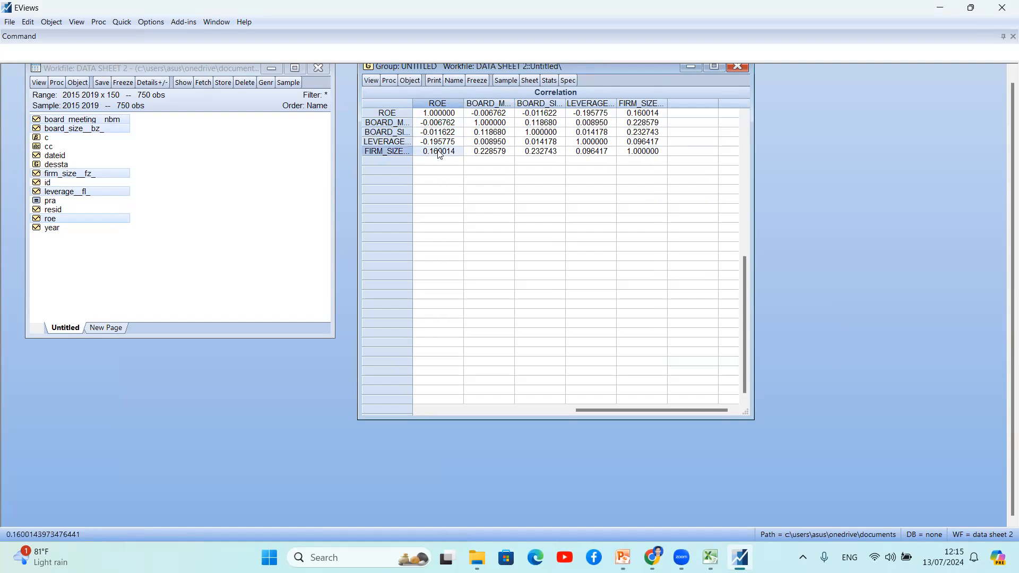
{"action": "left_click", "coordinate": [474, 153]}
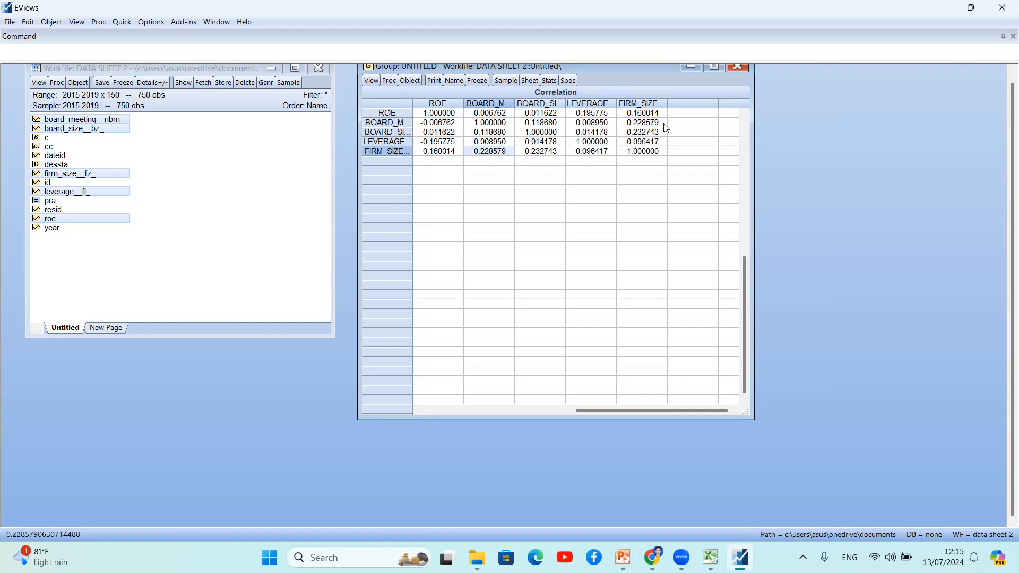
Close the correlation matrix and delete its untitled group without naming or storing it.
{"action": "left_click", "coordinate": [742, 66]}
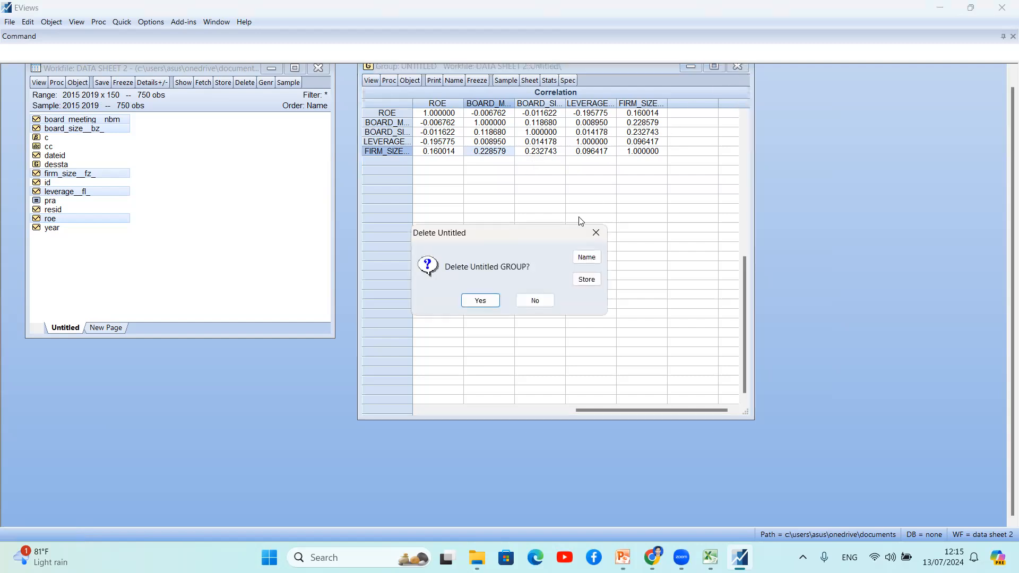
{"action": "left_click", "coordinate": [536, 300]}
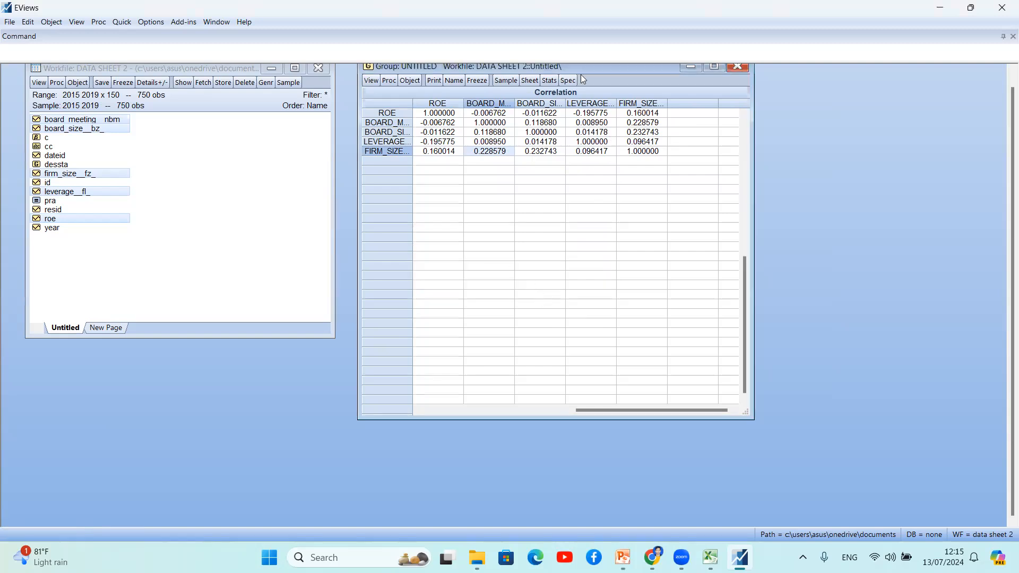
{"action": "left_click", "coordinate": [738, 66]}
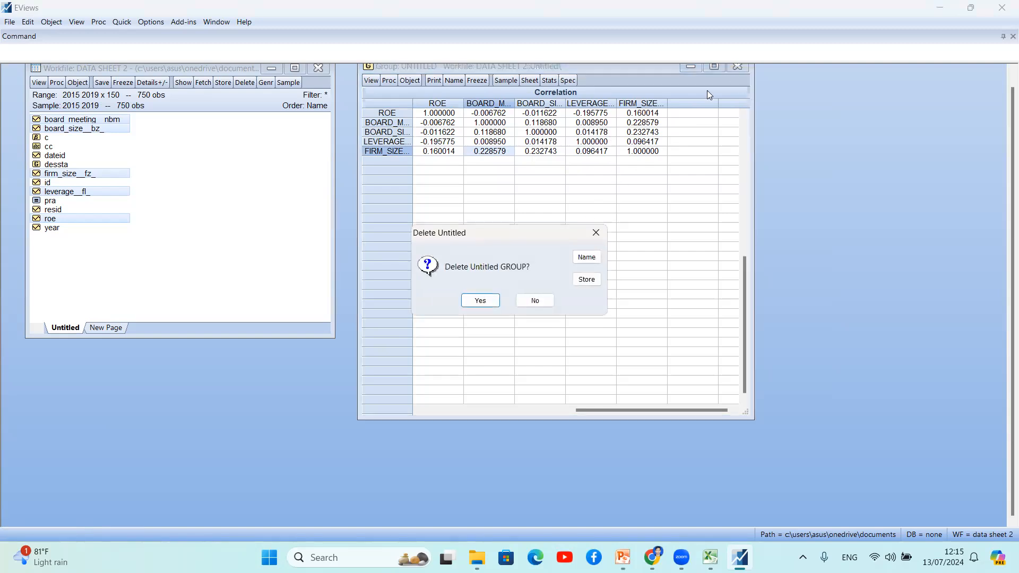
{"action": "left_click", "coordinate": [471, 301]}
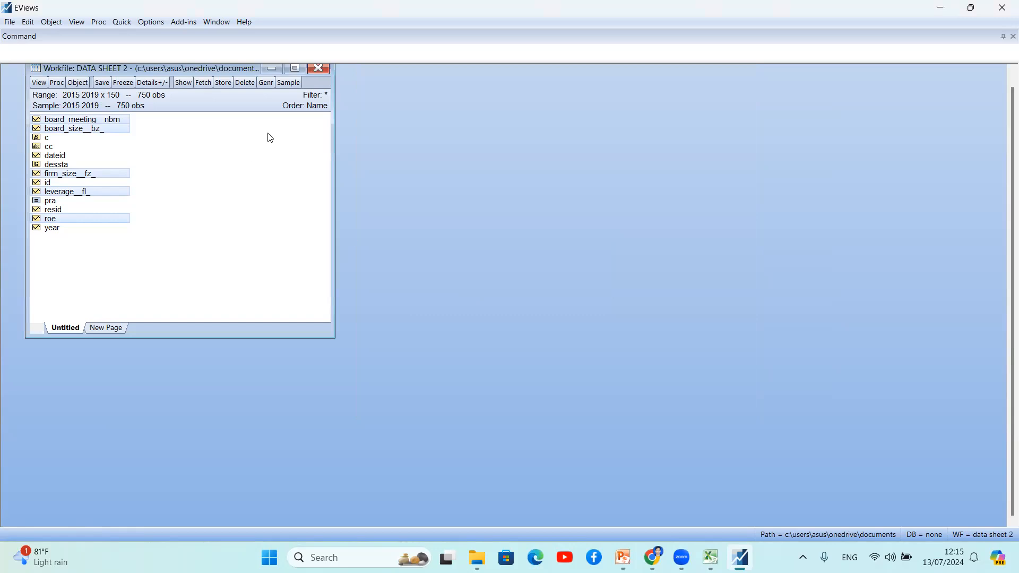
Close the Data Sheet 2 workfile and save its changes.
{"action": "left_click", "coordinate": [318, 70]}
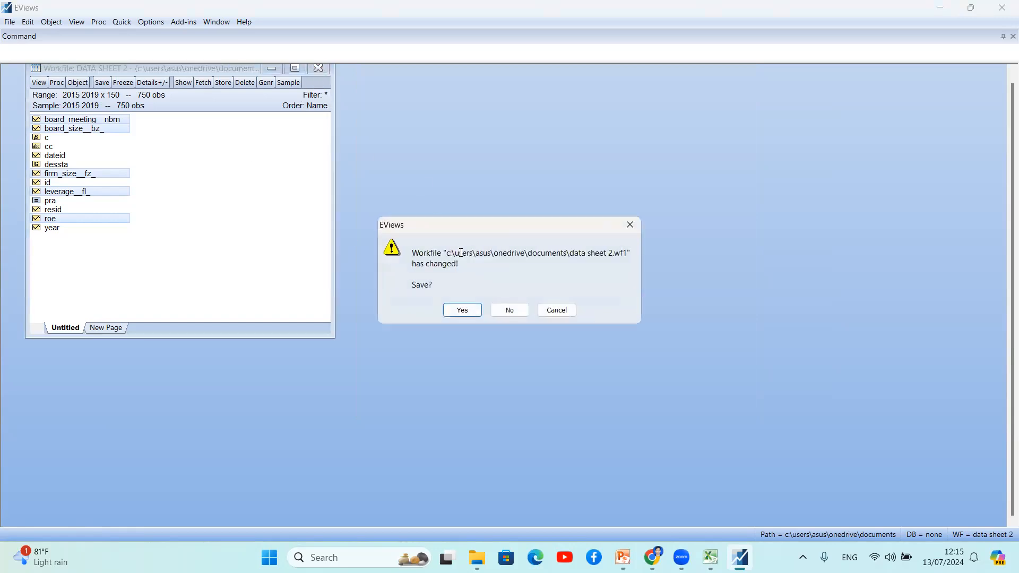
{"action": "left_click", "coordinate": [462, 310]}
{"action": "left_click", "coordinate": [582, 258]}
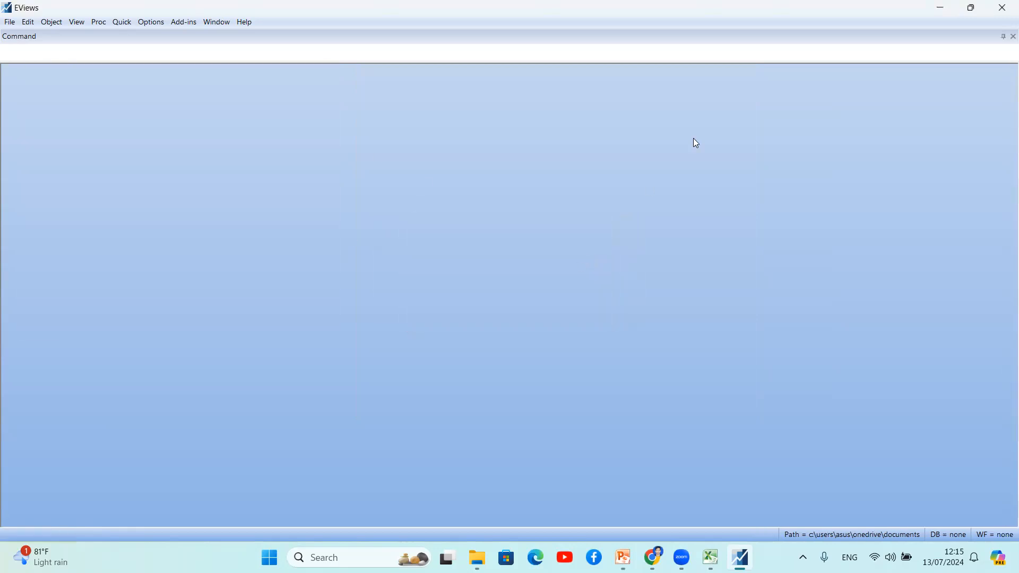